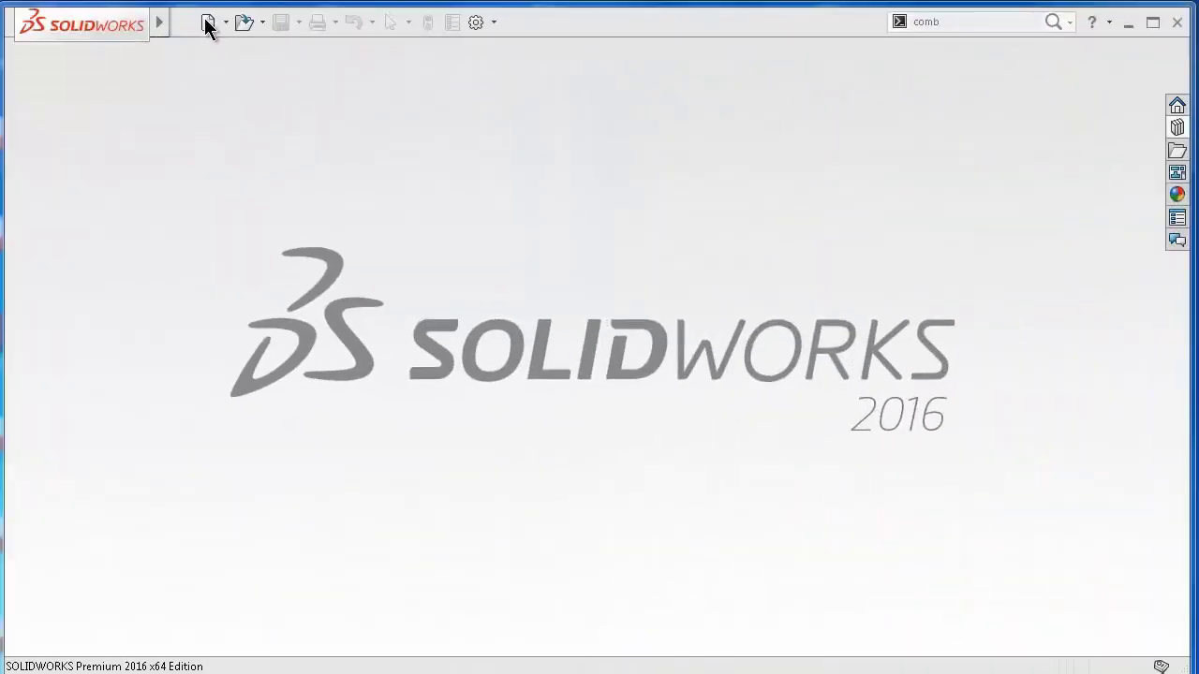
Create a new assembly document.
click(206, 21)
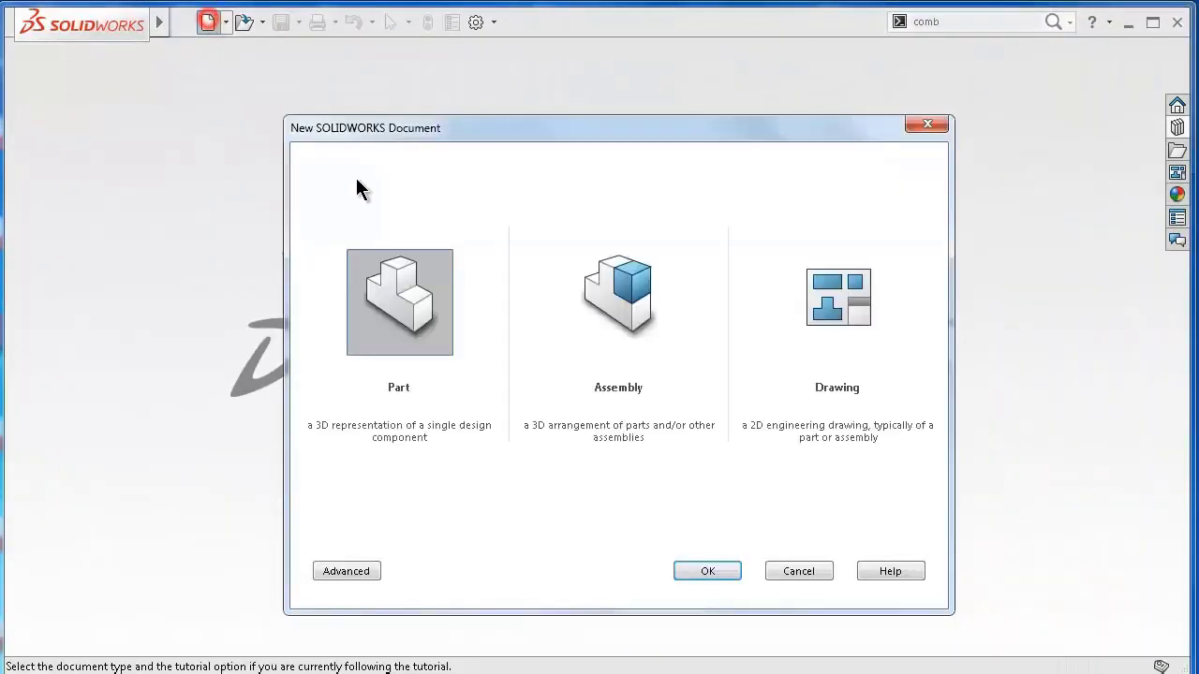
click(618, 302)
click(716, 575)
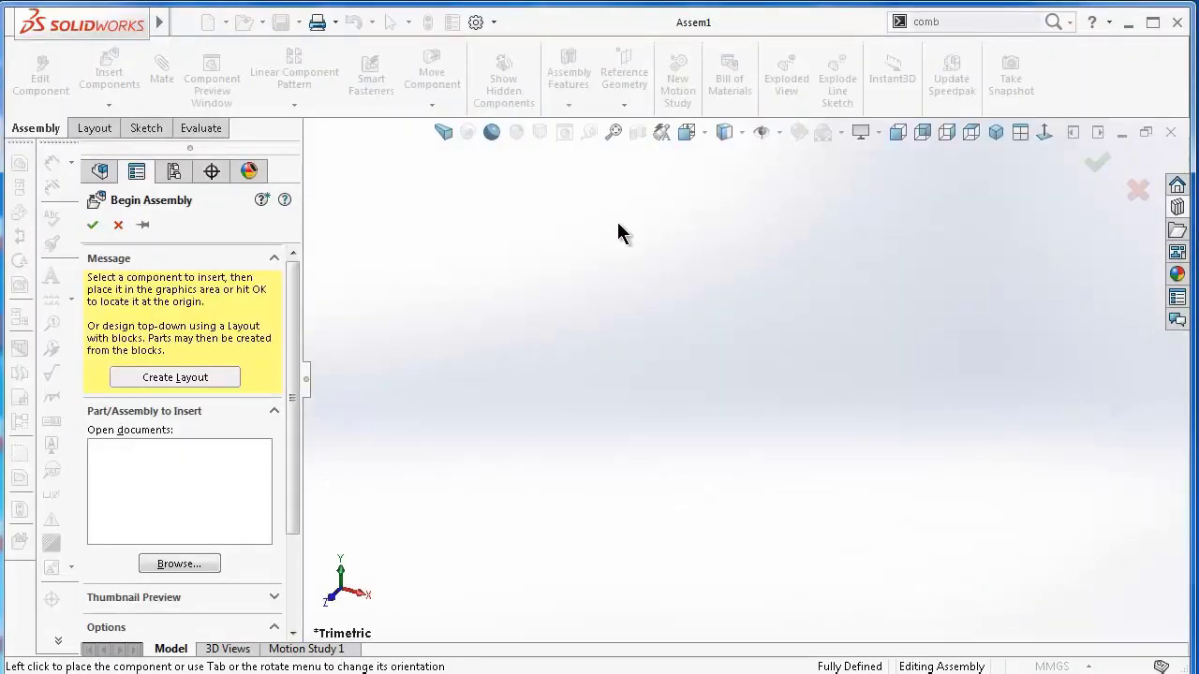
Browse the Design Library's Toolbox > ISO > Power Transmission > Gears to the Straight Miter Gear.
click(779, 132)
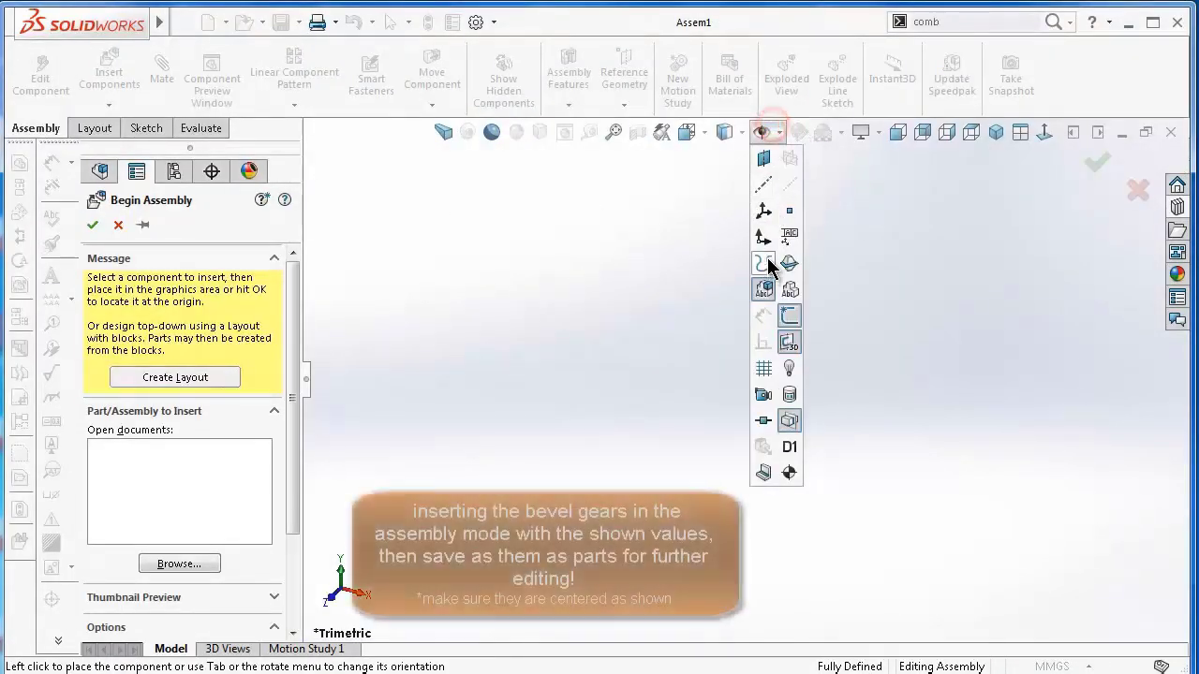
click(639, 264)
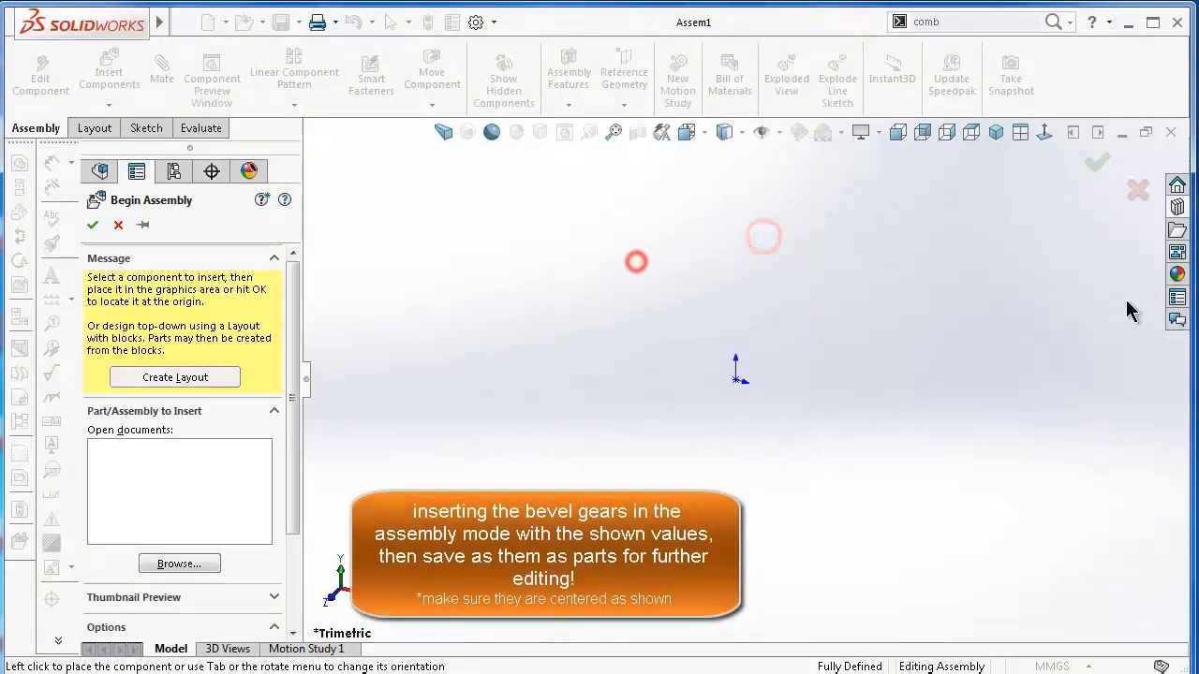
click(1178, 210)
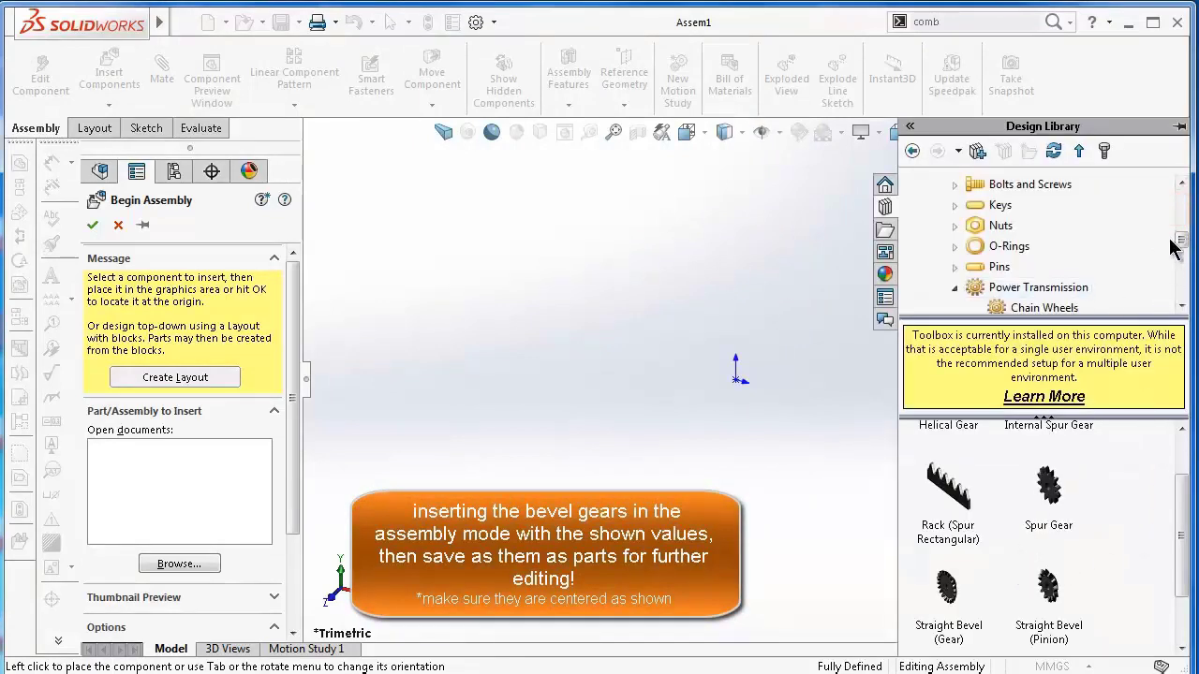
click(1181, 184)
click(1181, 184)
click(1181, 184)
click(1181, 306)
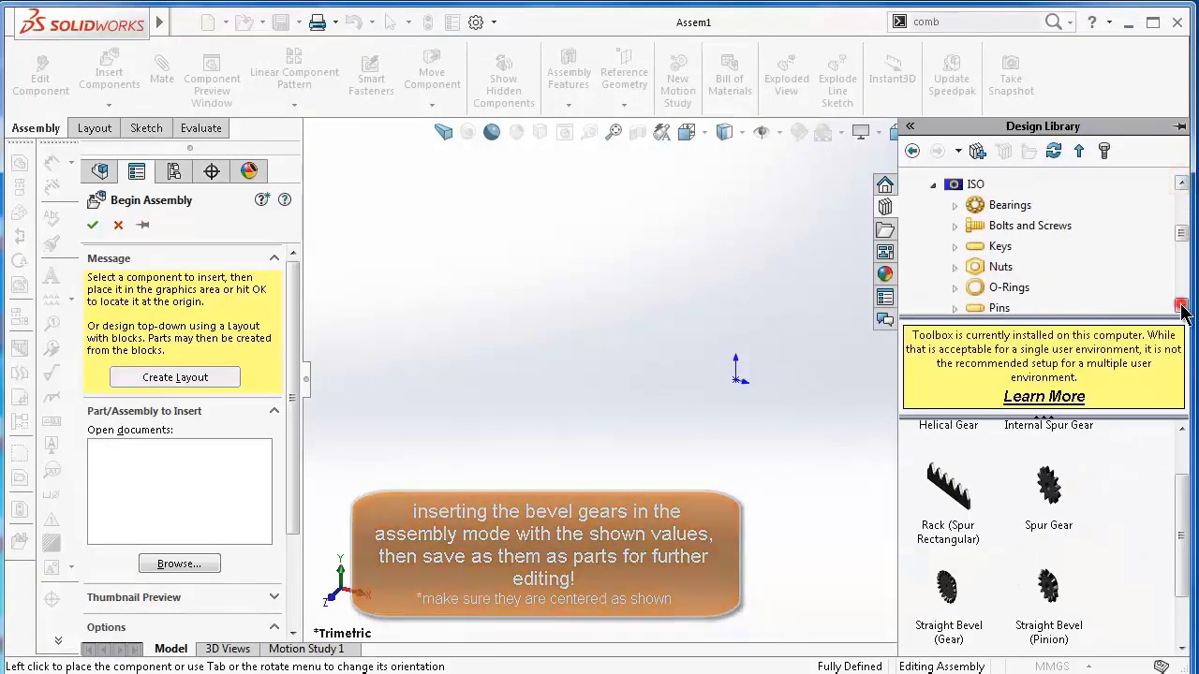
click(1181, 307)
click(1181, 306)
click(1181, 306)
click(1181, 306)
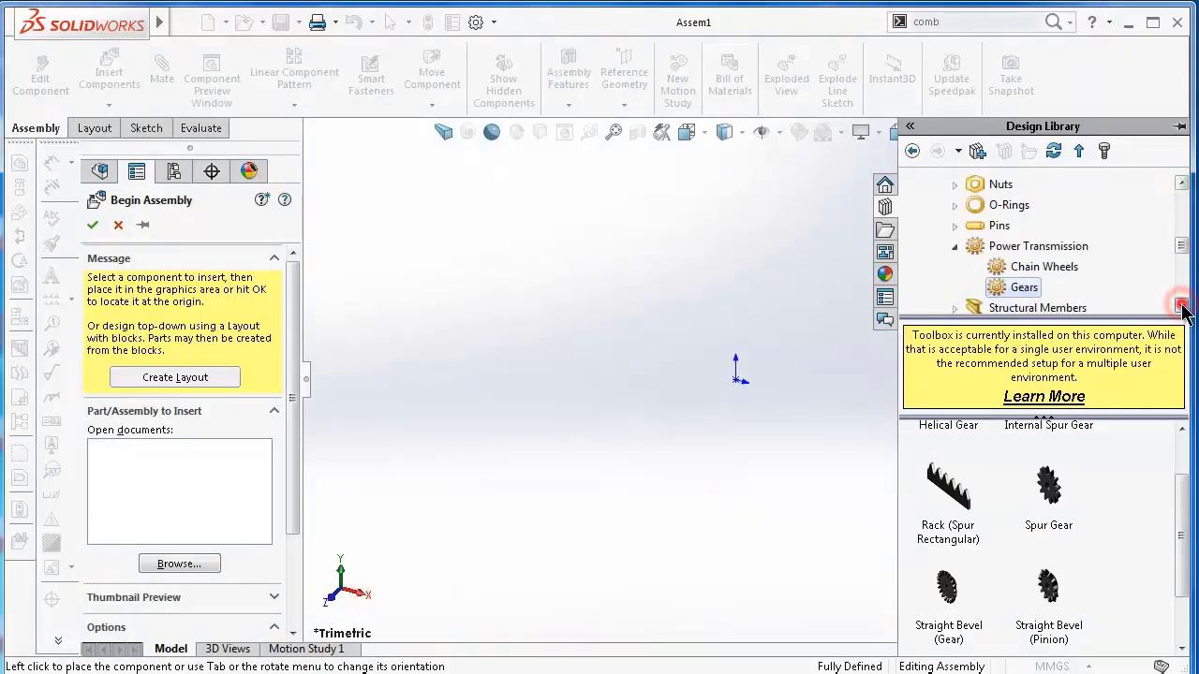
click(1009, 293)
drag(1172, 559, 1173, 604)
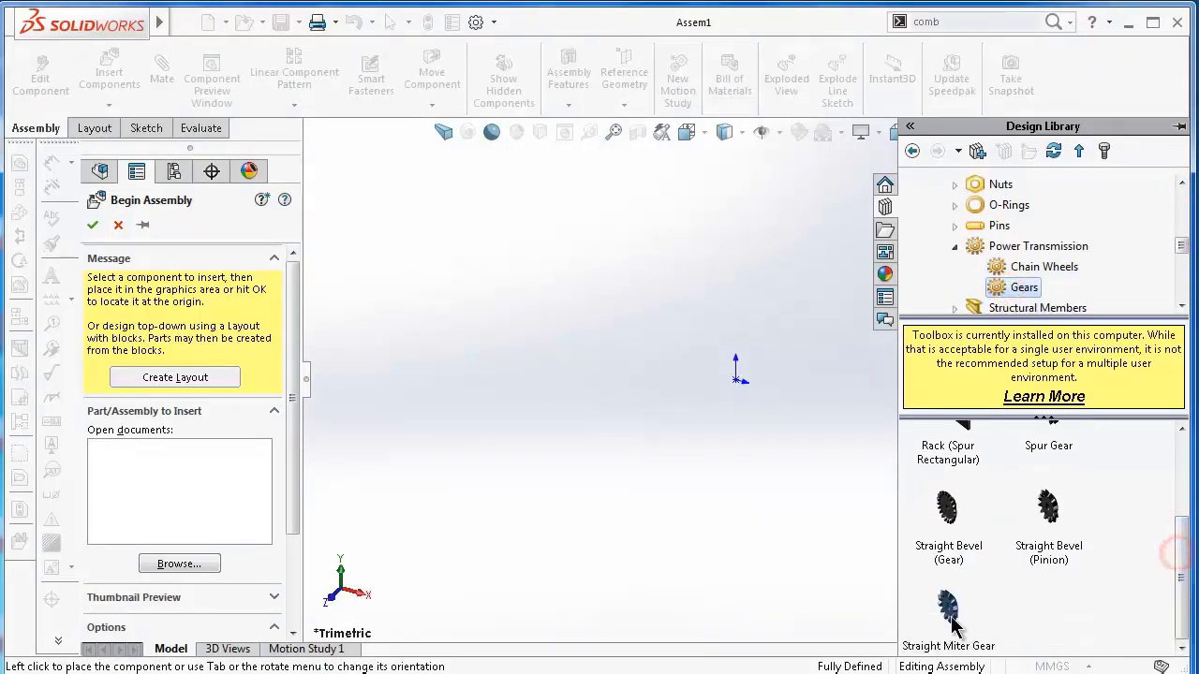
Place a Straight Miter Gear at the origin: module 5, 12 teeth, face width 80, hub 50, mounting 30.
mouse_move(949, 611)
mouse_down()
mouse_move(735, 369)
mouse_move(745, 382)
mouse_up()
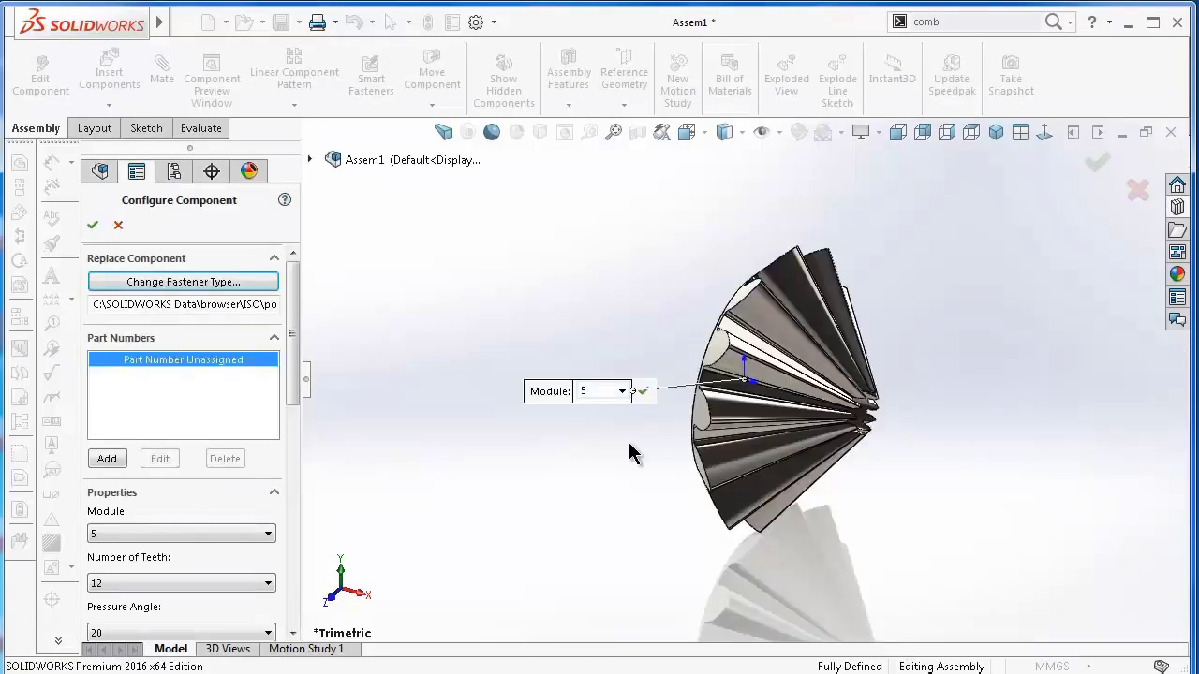
drag(293, 327, 292, 393)
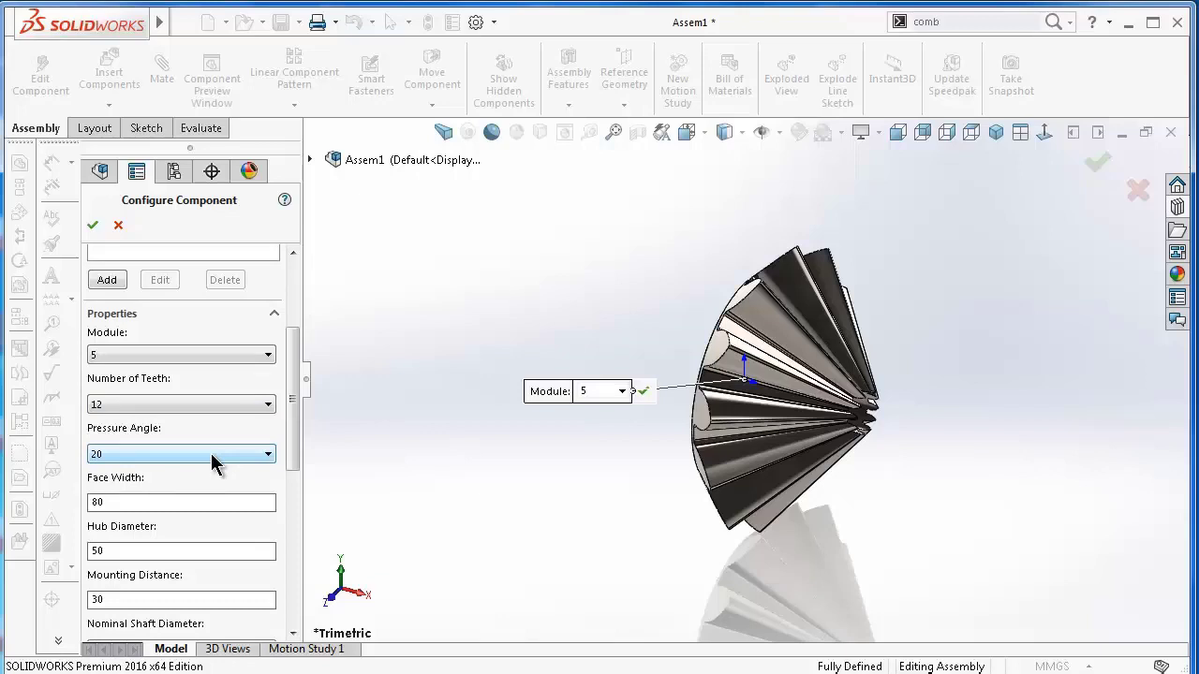
drag(291, 422, 299, 456)
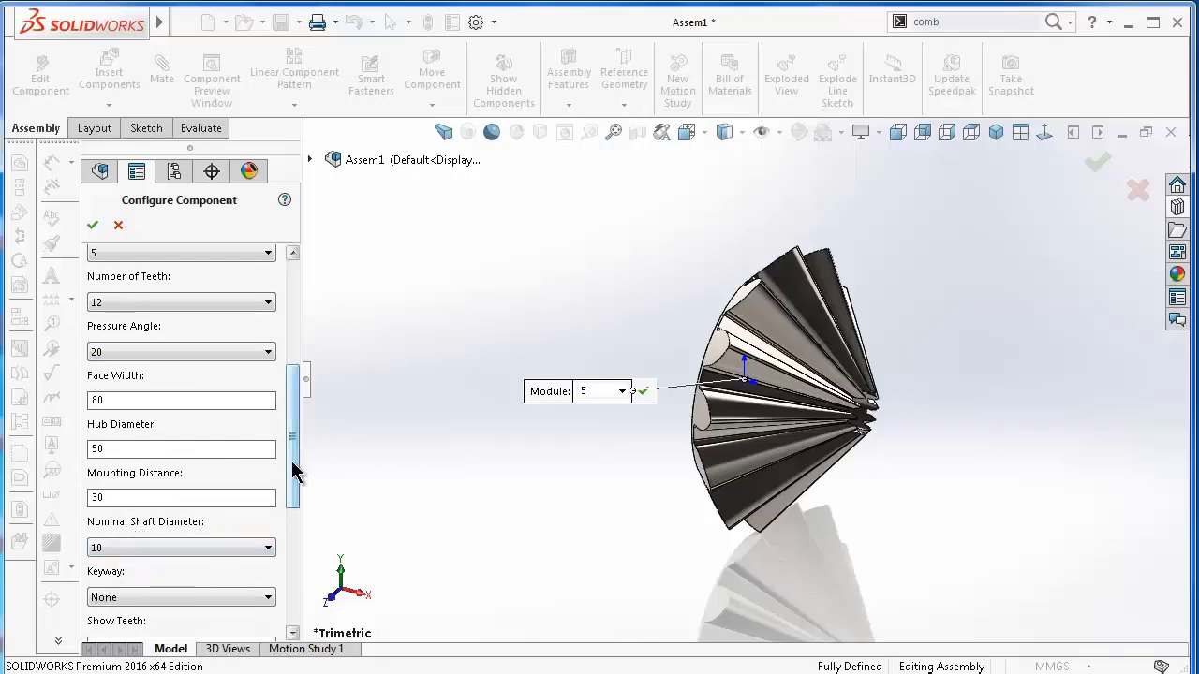
drag(294, 471, 290, 509)
drag(344, 469, 353, 407)
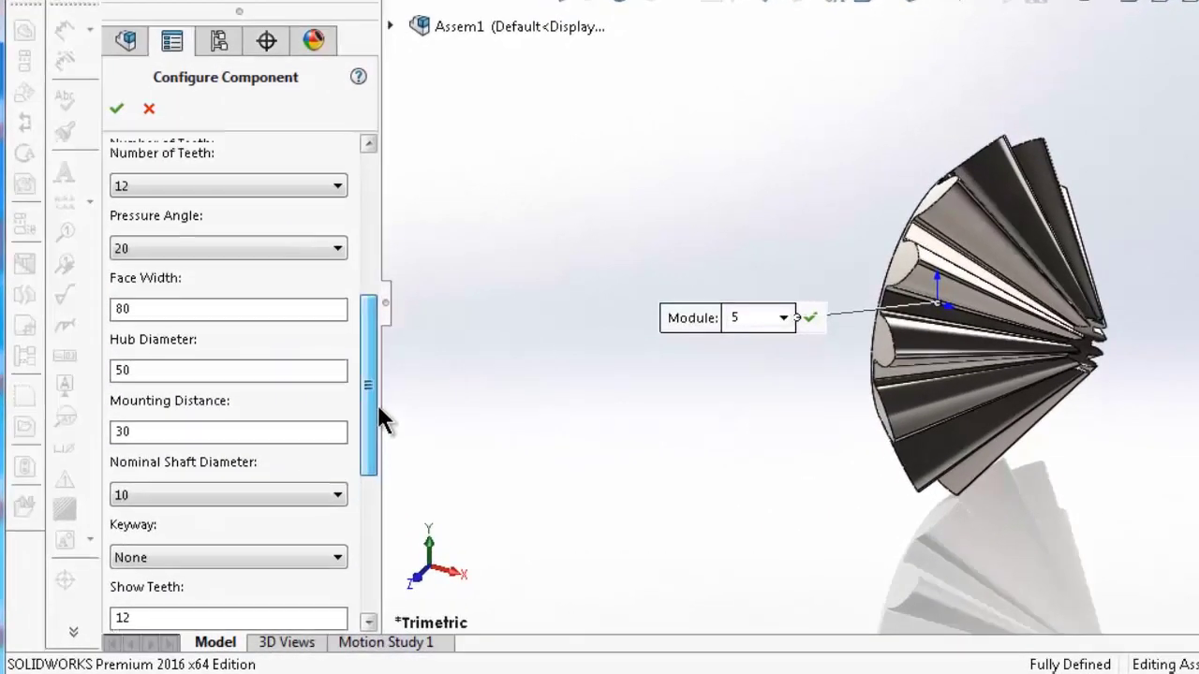
click(117, 110)
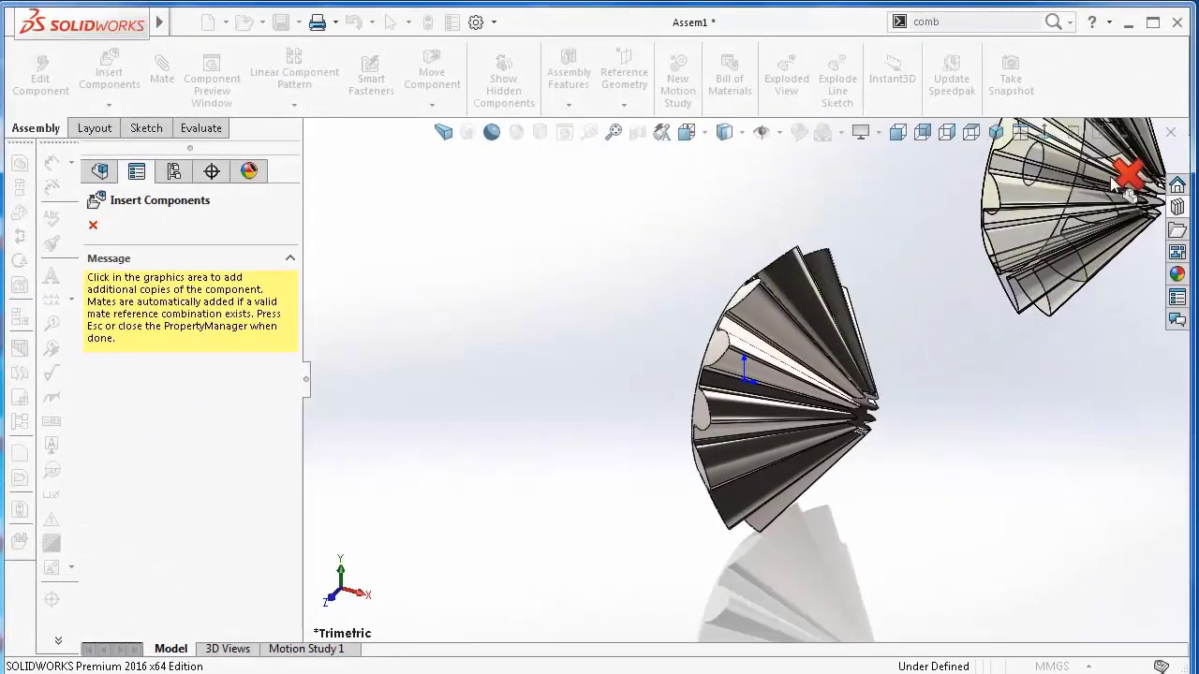
click(1124, 178)
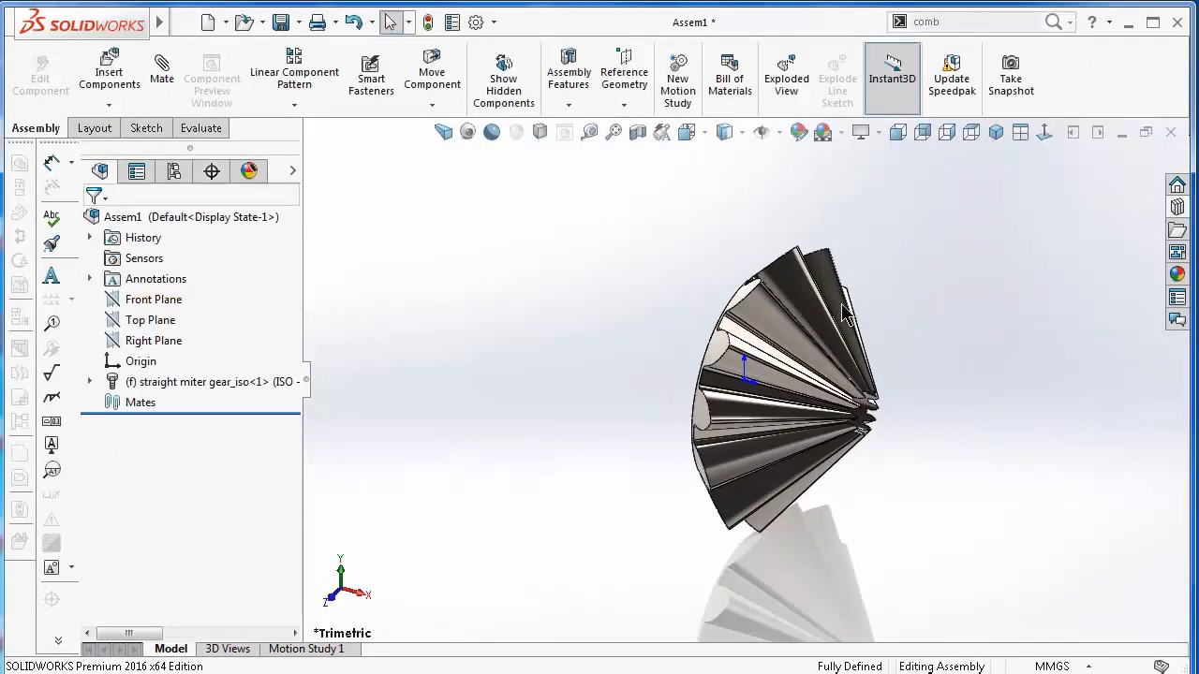
Save the gear assembly as the part file Gear1_t223, then close the assembly.
mouse_move(721, 388)
middle_down()
mouse_move(714, 363)
mouse_move(805, 365)
middle_up()
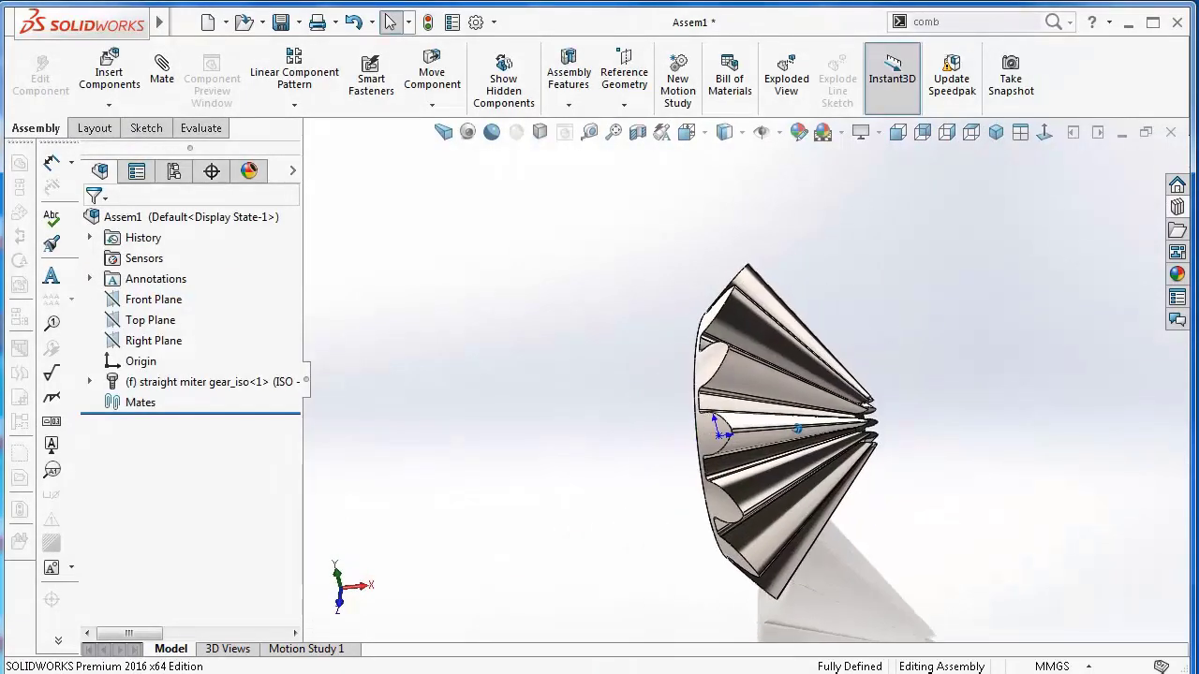
key(ctrl+s)
click(562, 453)
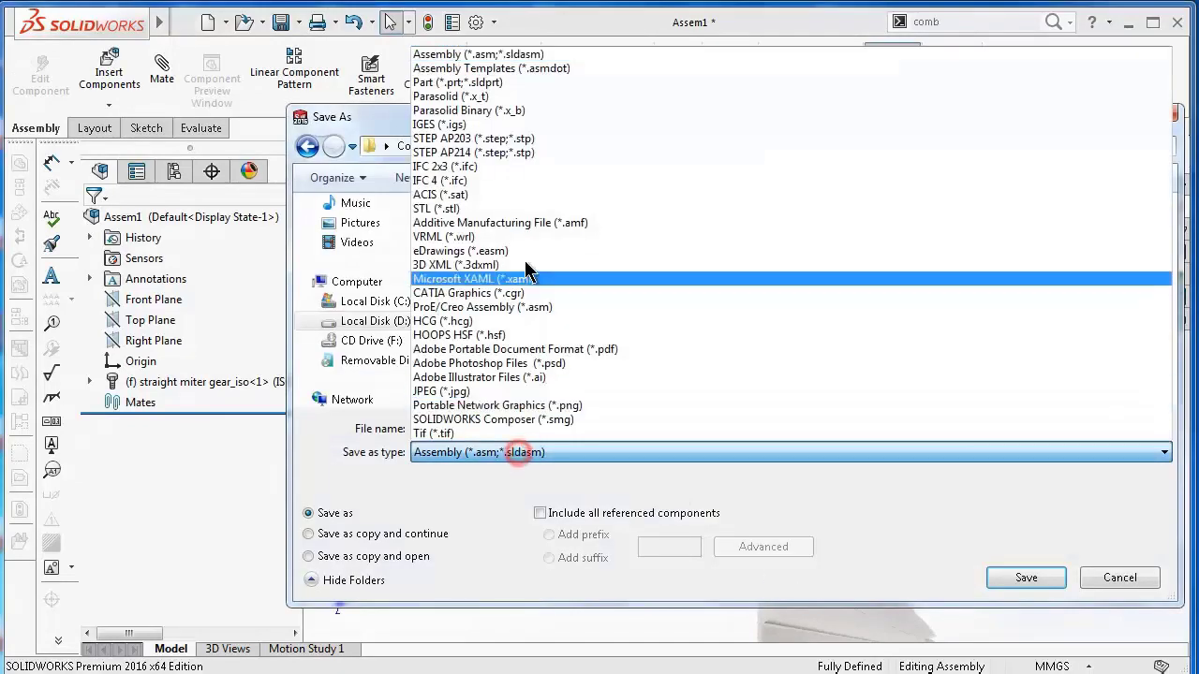
click(494, 84)
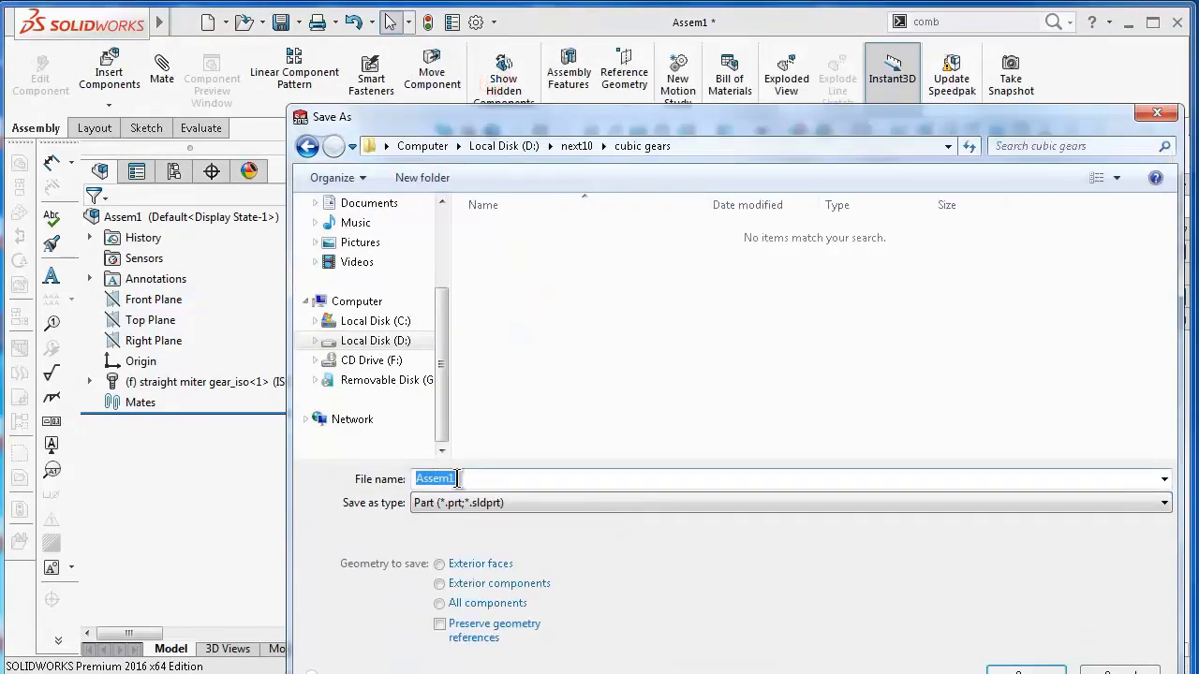
drag(456, 476, 418, 478)
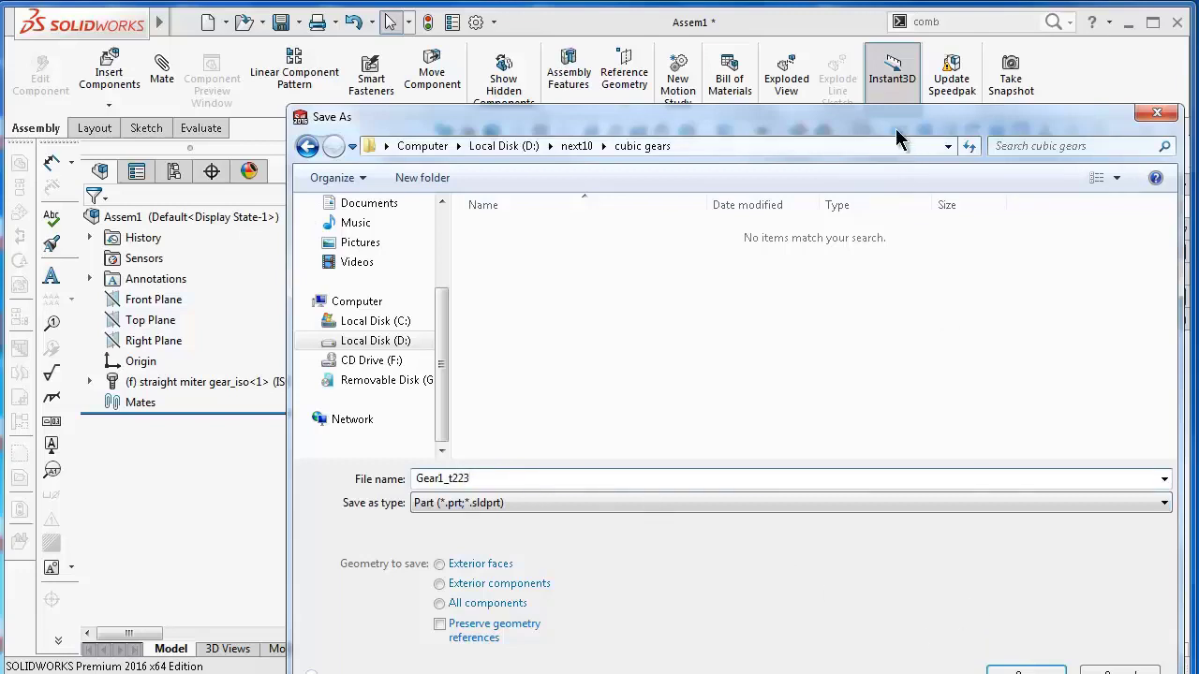
drag(893, 115, 867, 72)
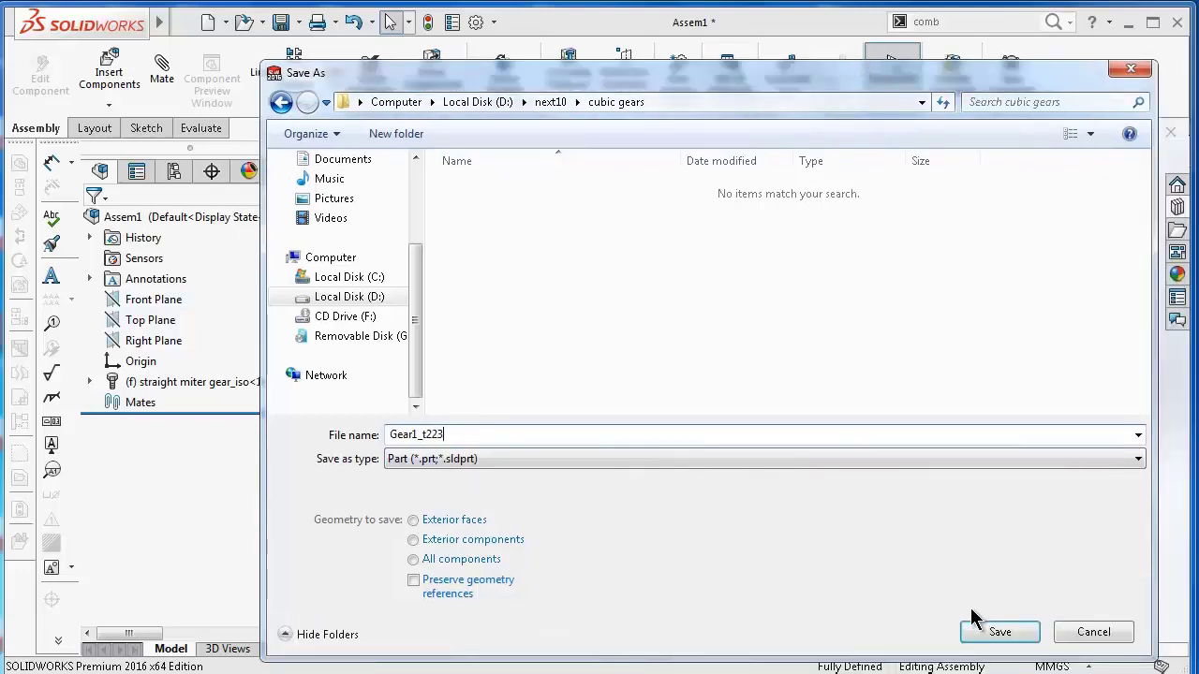
click(995, 634)
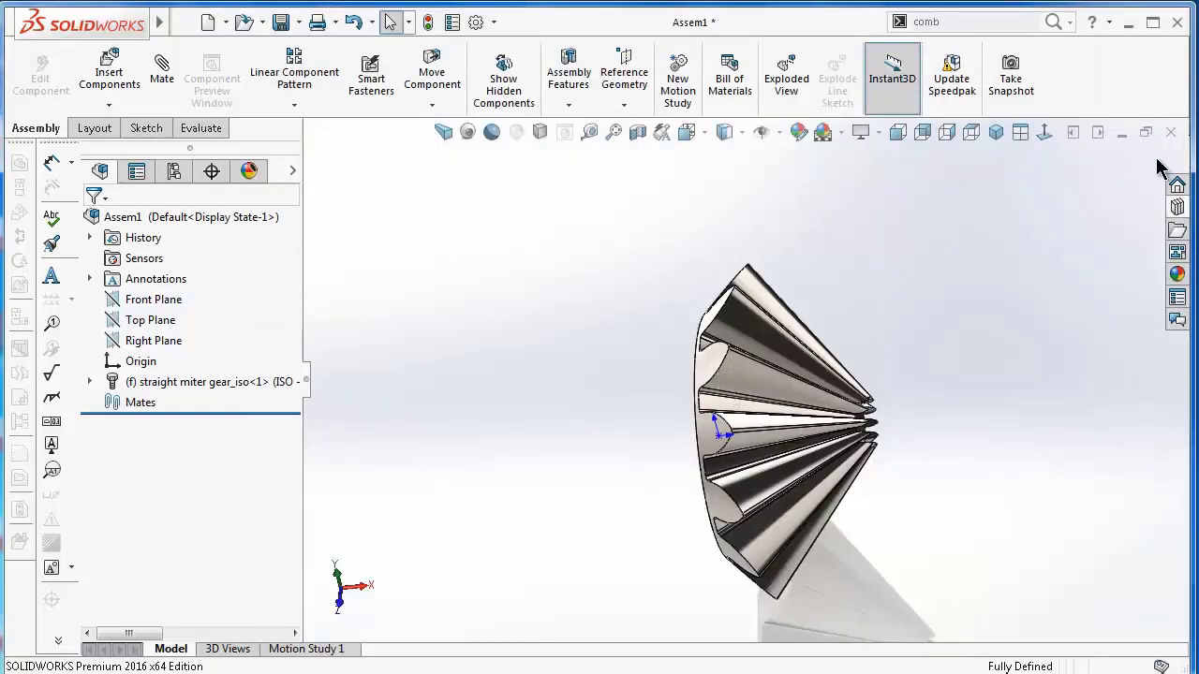
click(1170, 133)
Save all, then reopen the Gear1_t223 part without FeatureWorks recognition, in isometric view.
click(654, 395)
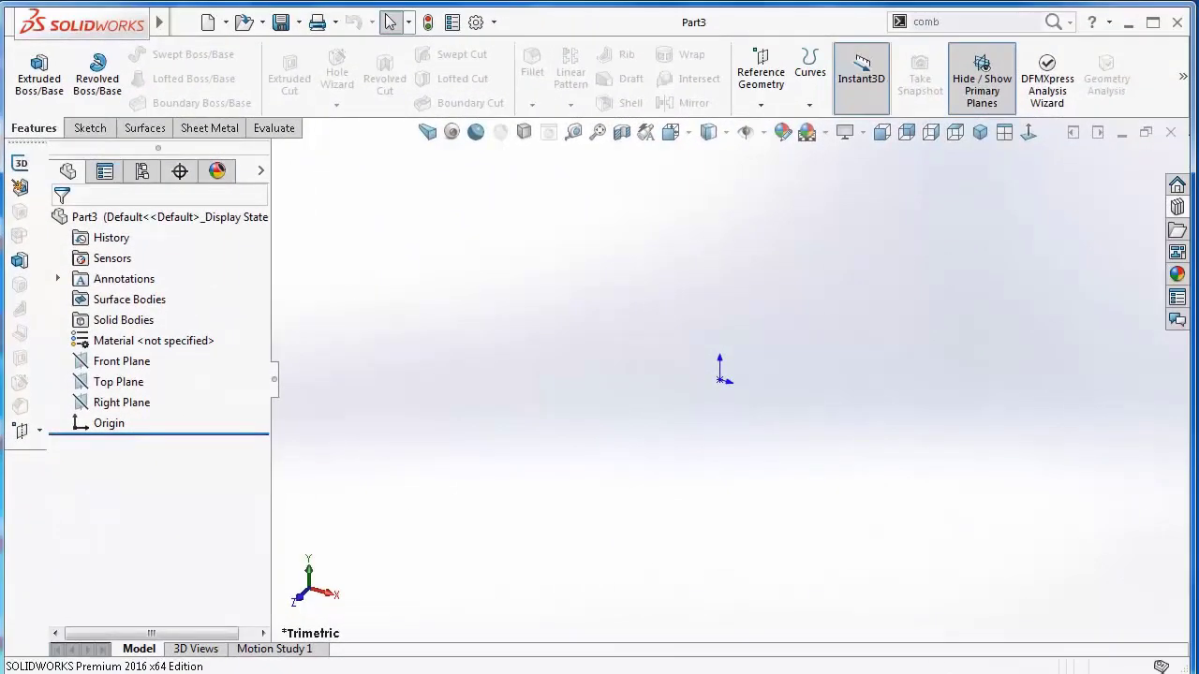
click(243, 22)
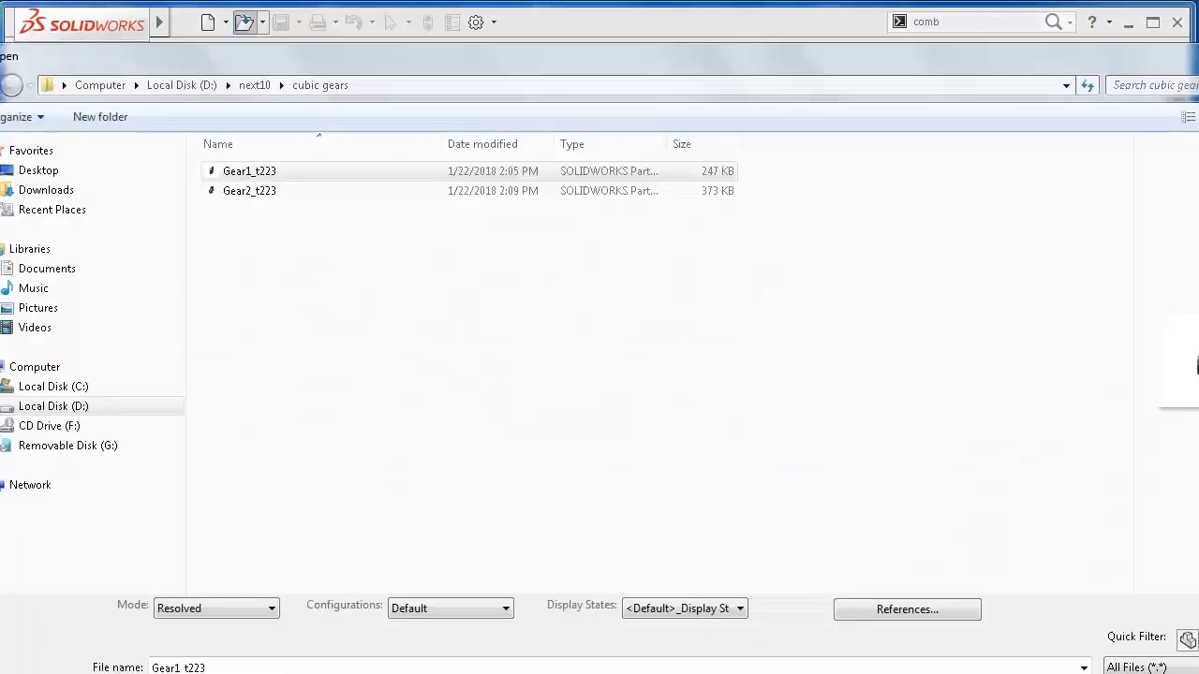
click(380, 174)
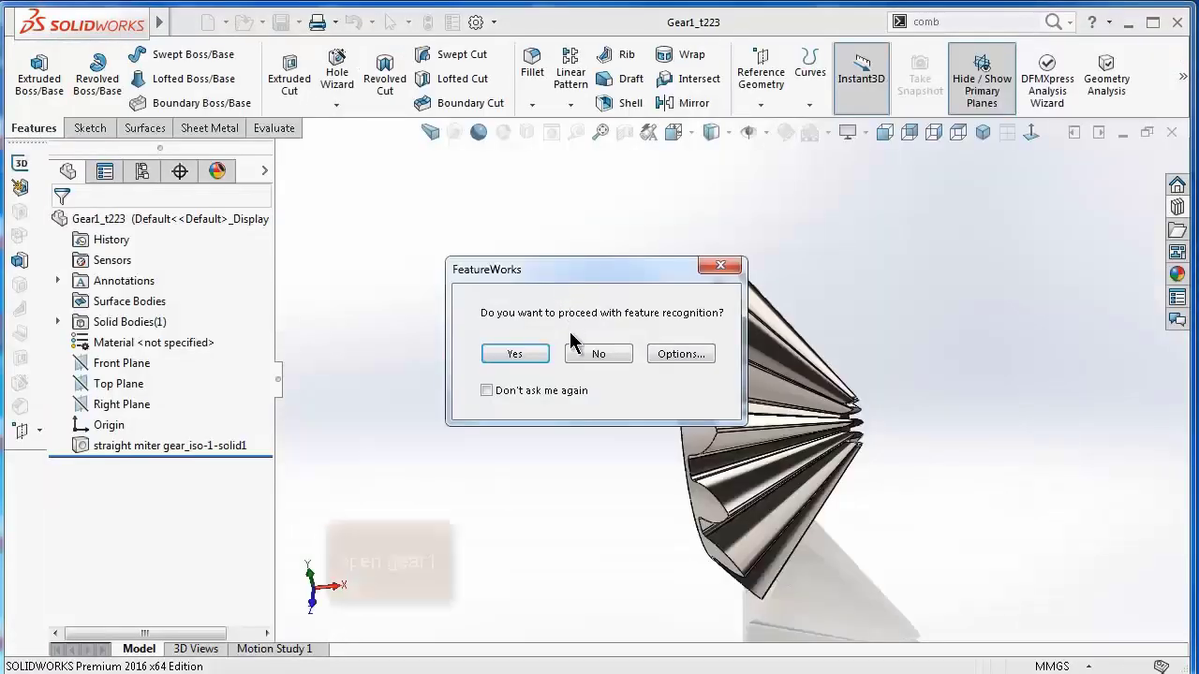
click(594, 358)
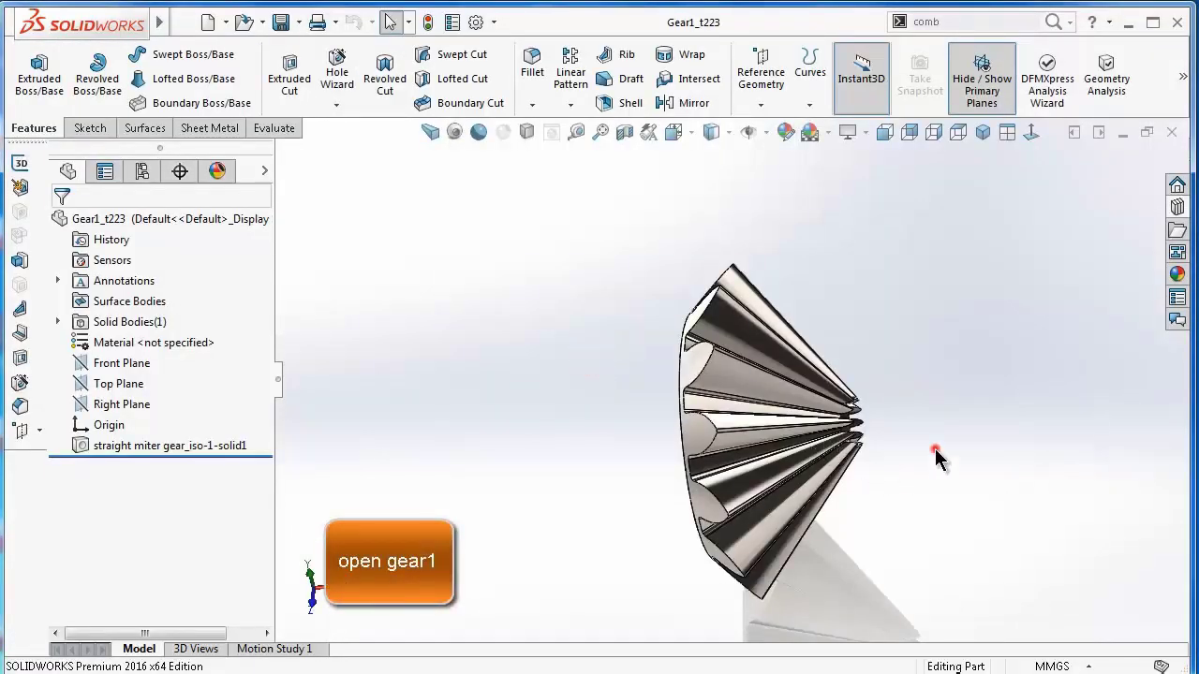
key(ctrl+1)
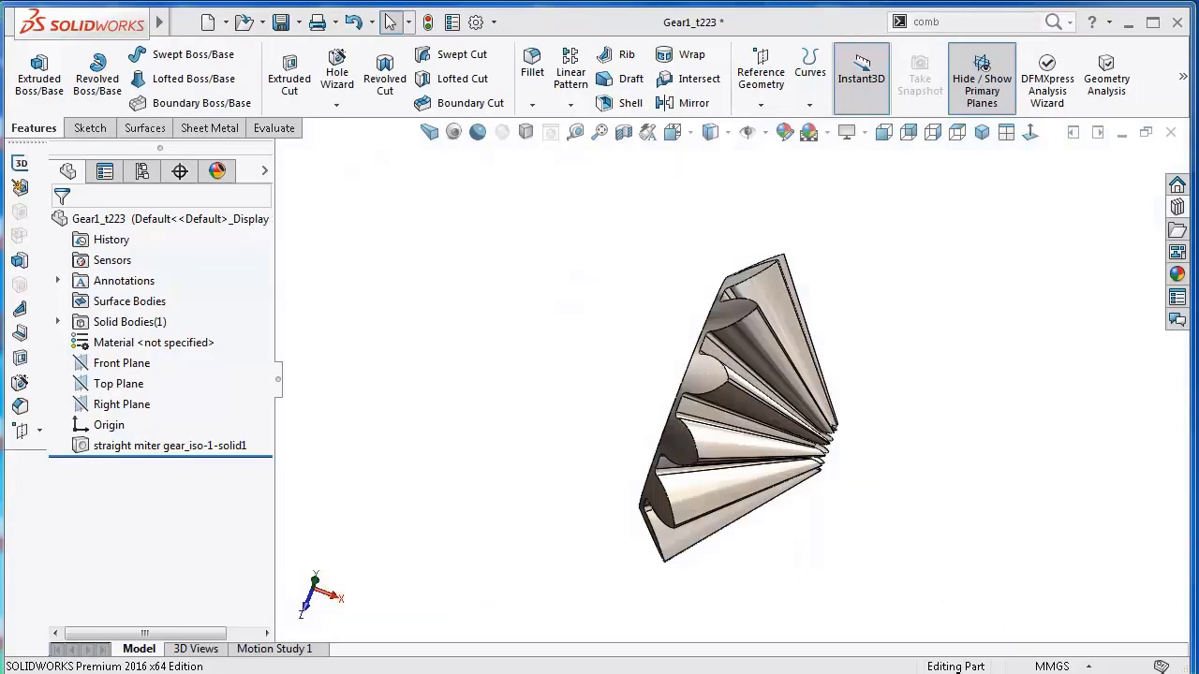
Start a sketch on the Front plane, viewed normal to it, with the gear shown shaded.
click(972, 522)
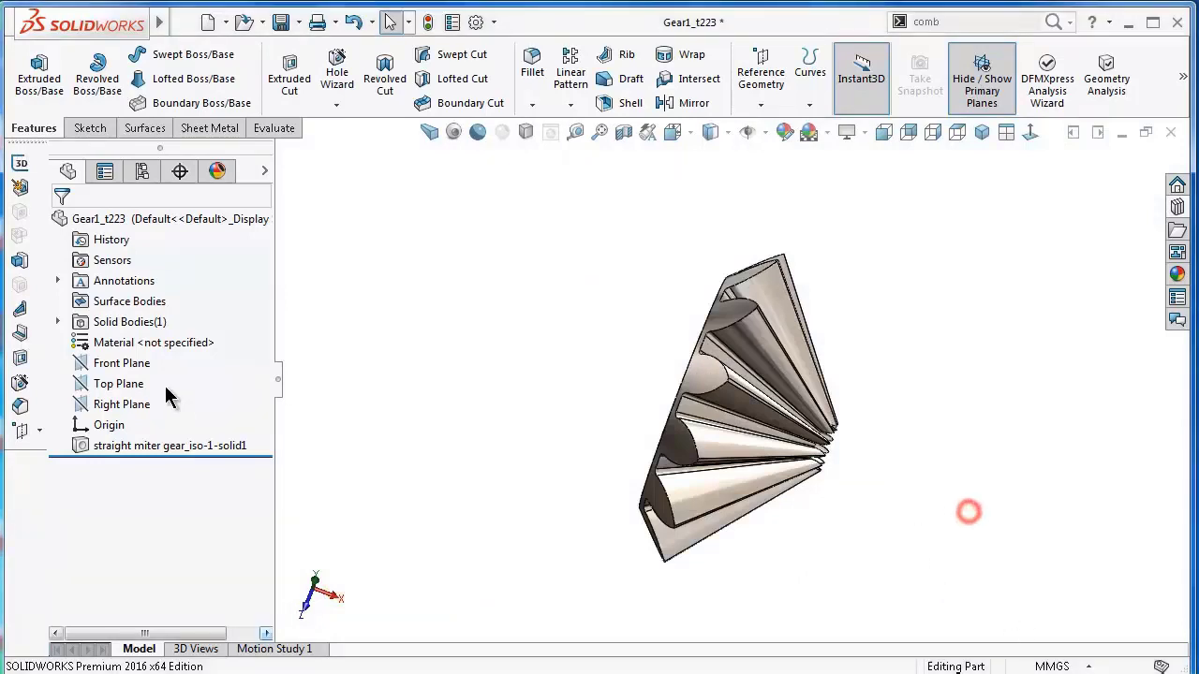
click(126, 384)
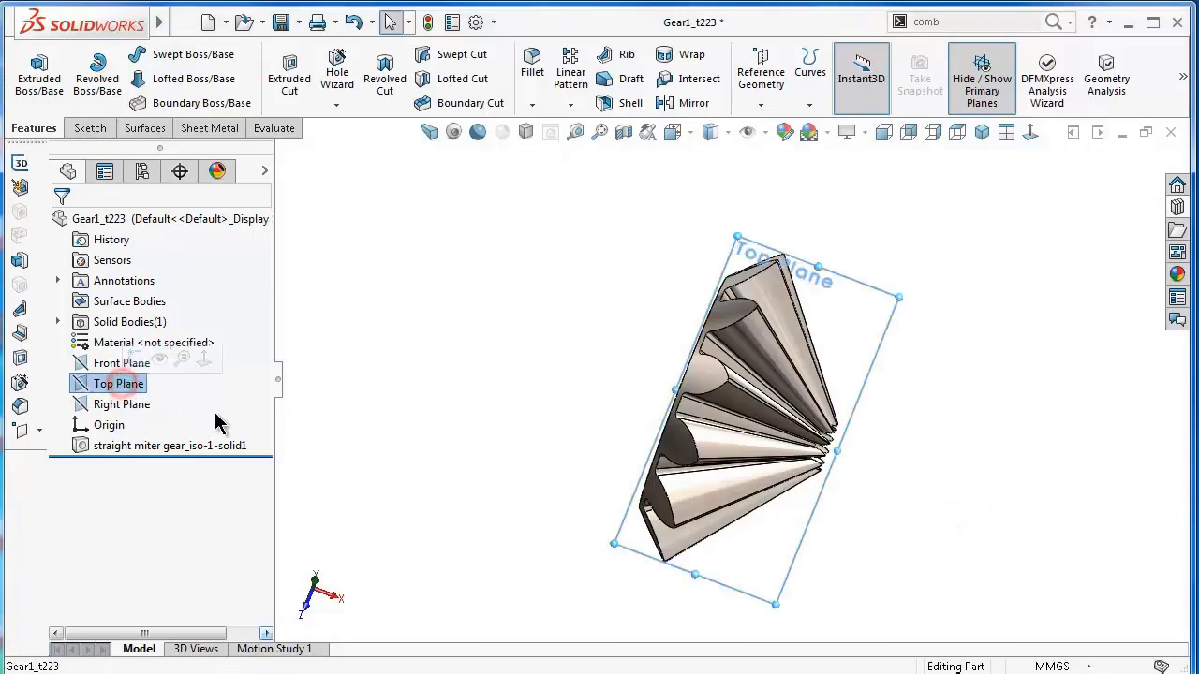
click(122, 364)
click(139, 342)
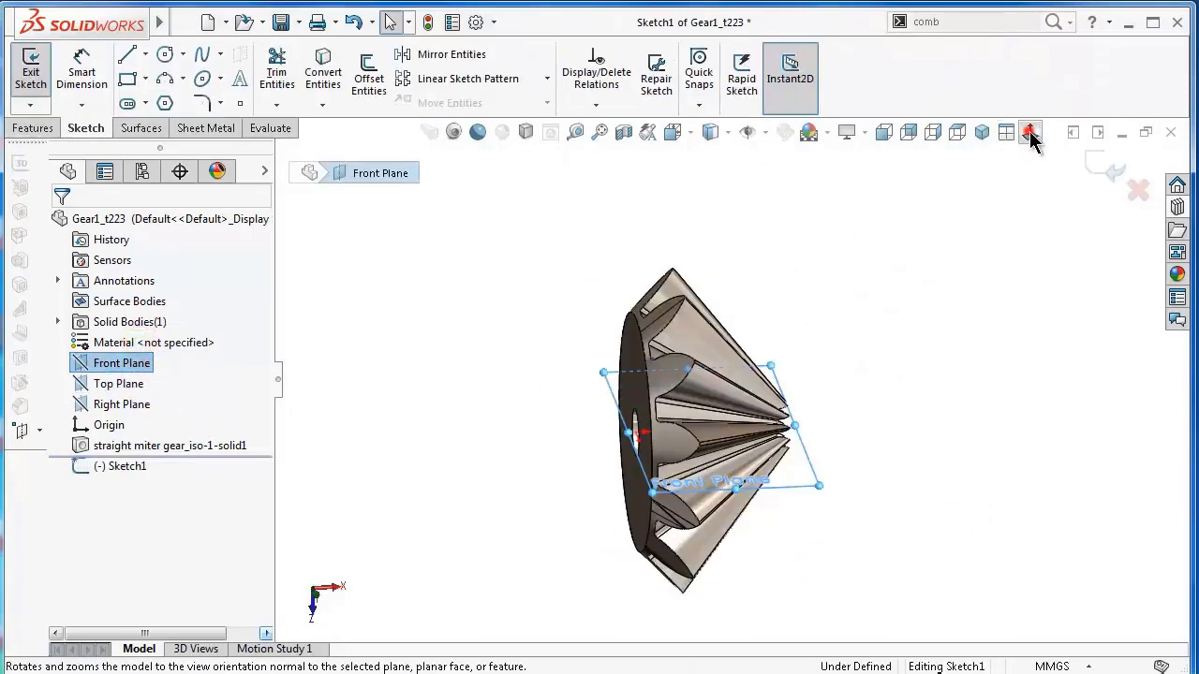
click(1030, 131)
click(122, 363)
click(131, 342)
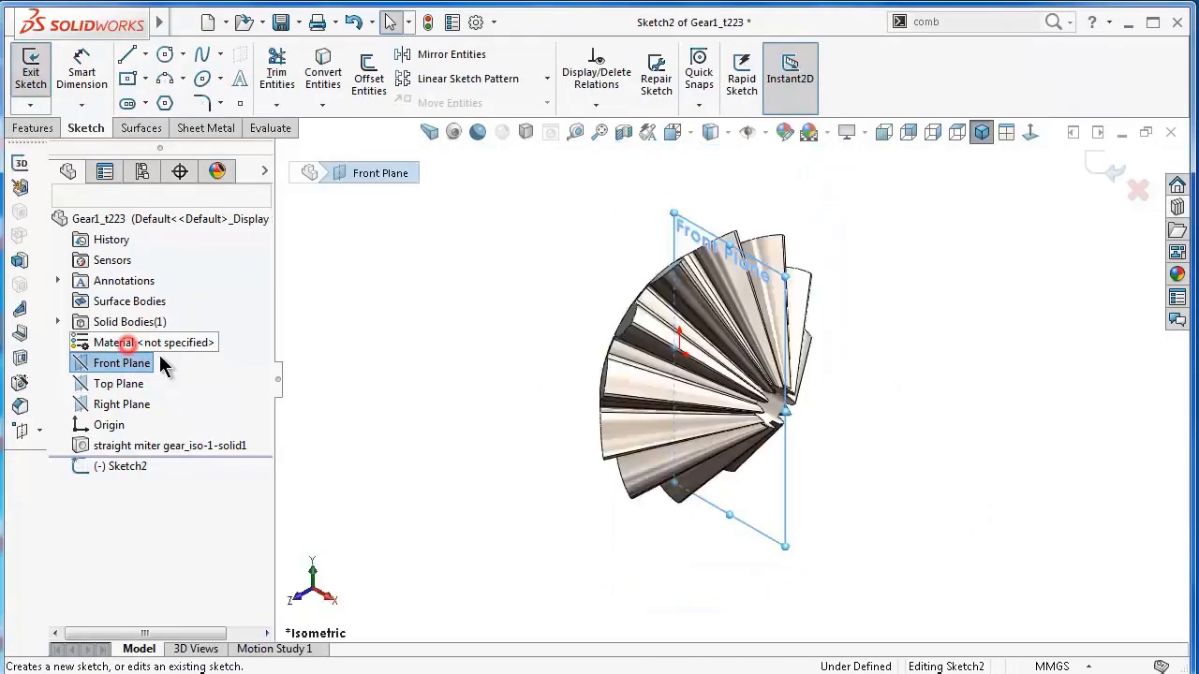
click(1031, 131)
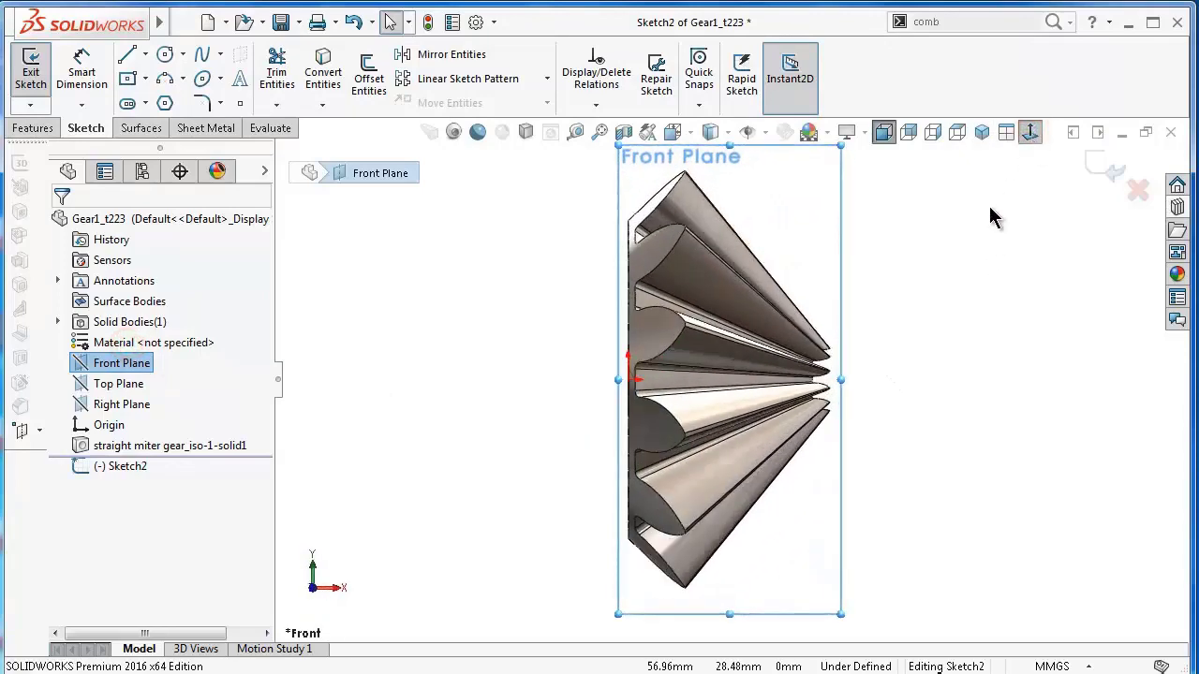
click(729, 133)
click(717, 207)
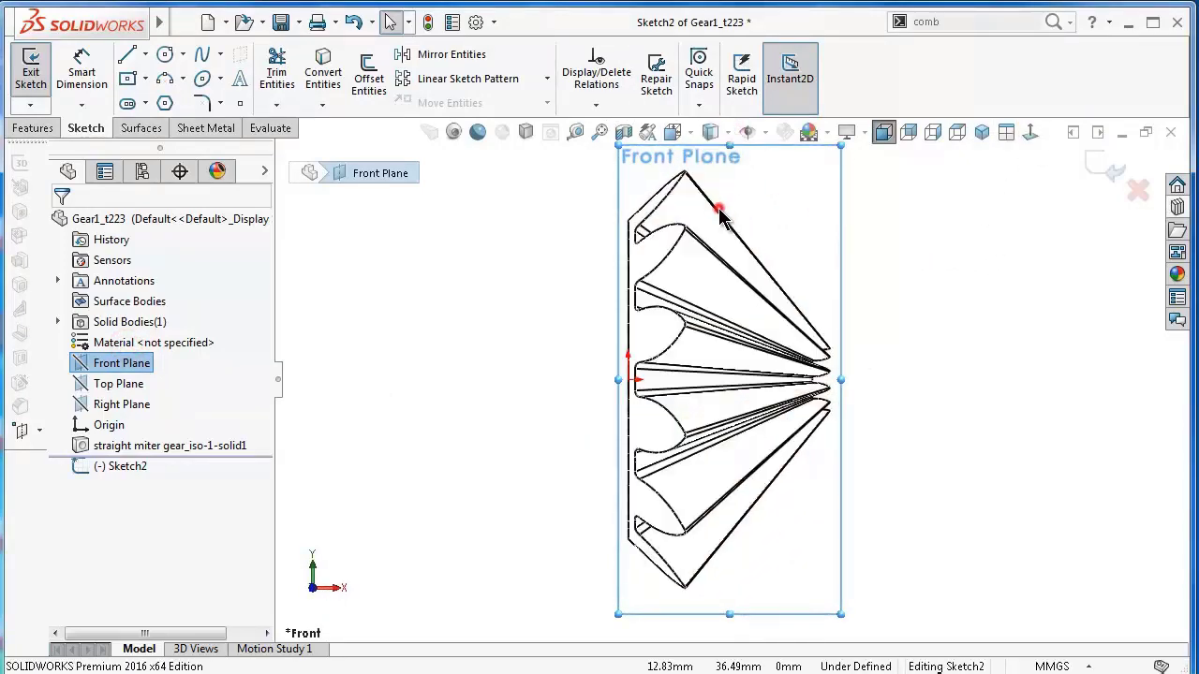
click(711, 136)
click(715, 159)
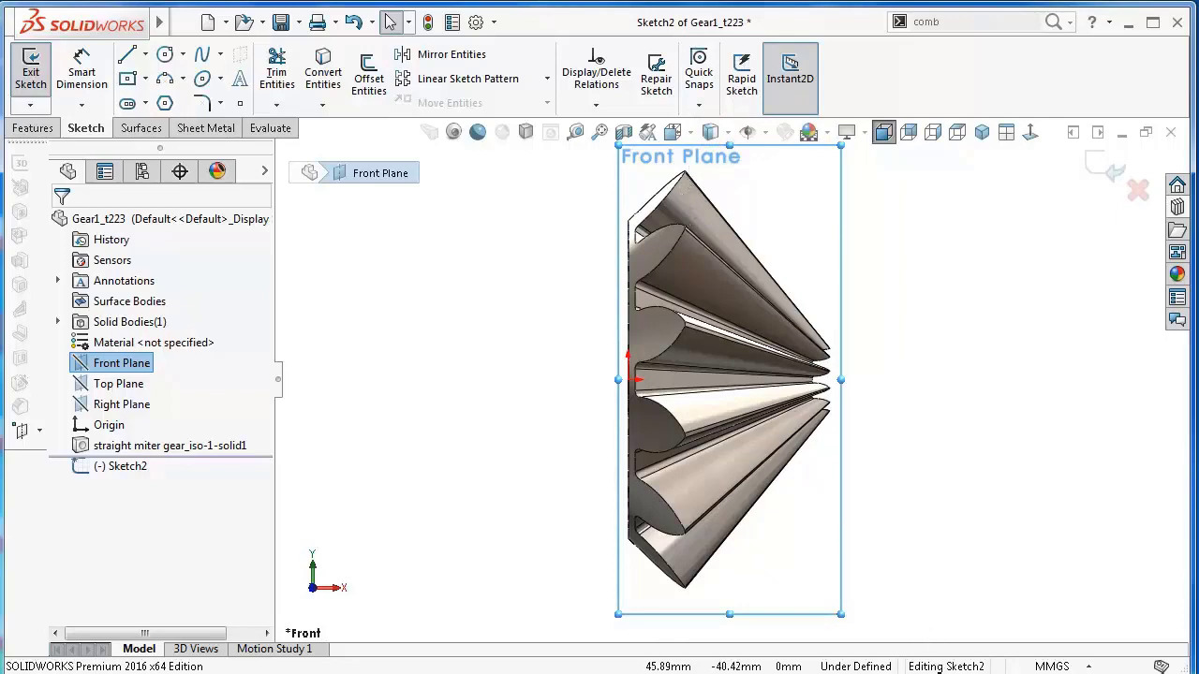
Draw a horizontal construction centerline from the gear's origin to the right.
click(145, 55)
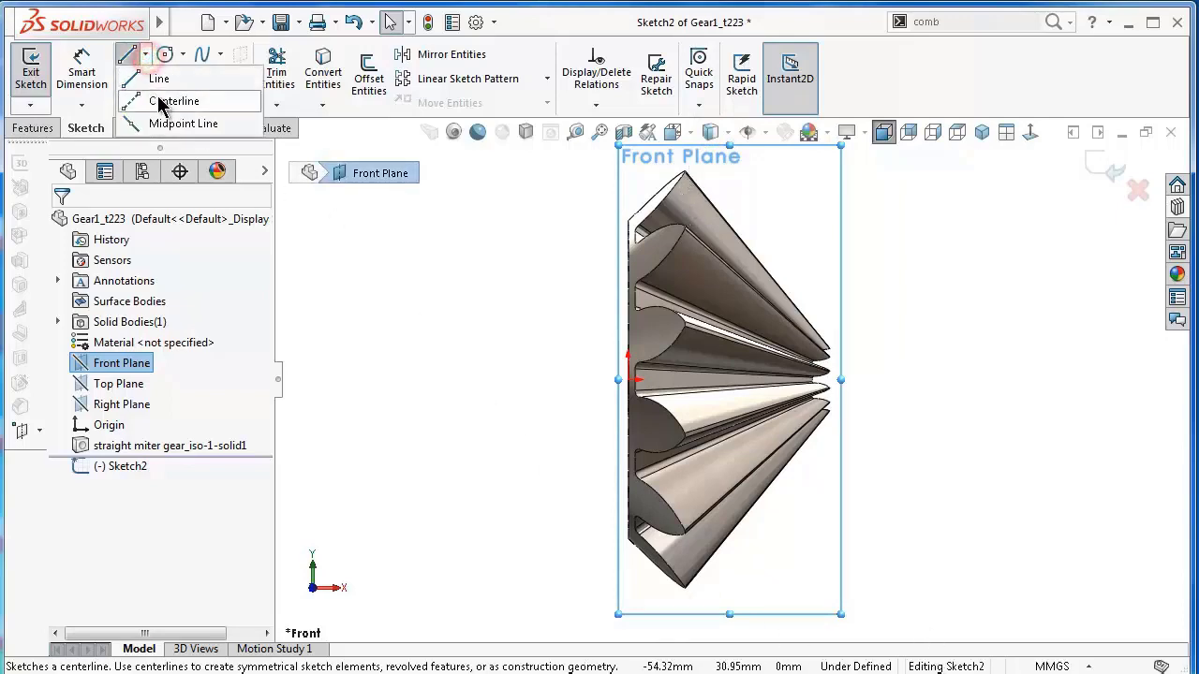
click(168, 102)
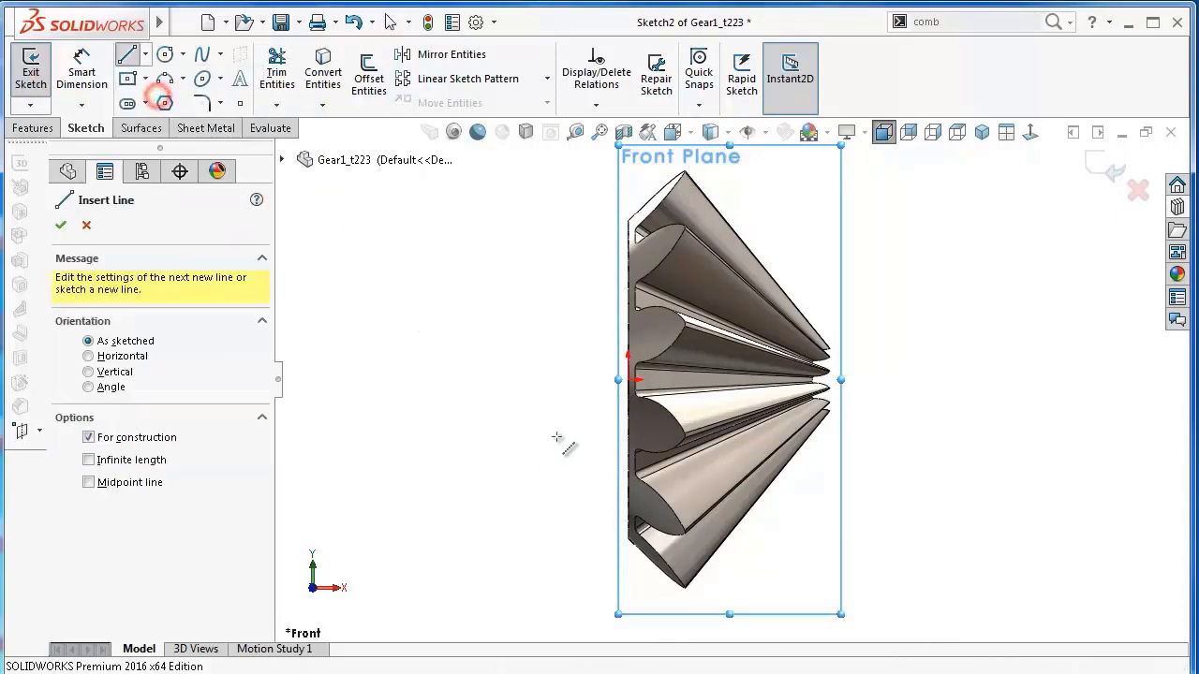
click(630, 380)
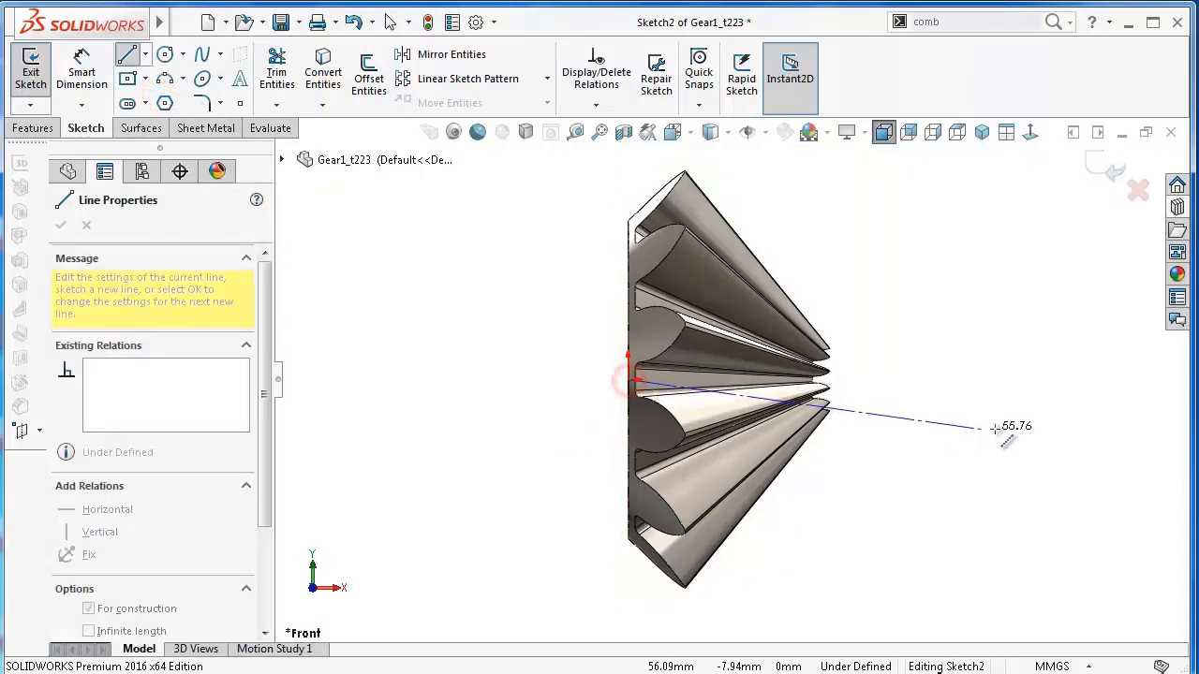
double_click(1019, 379)
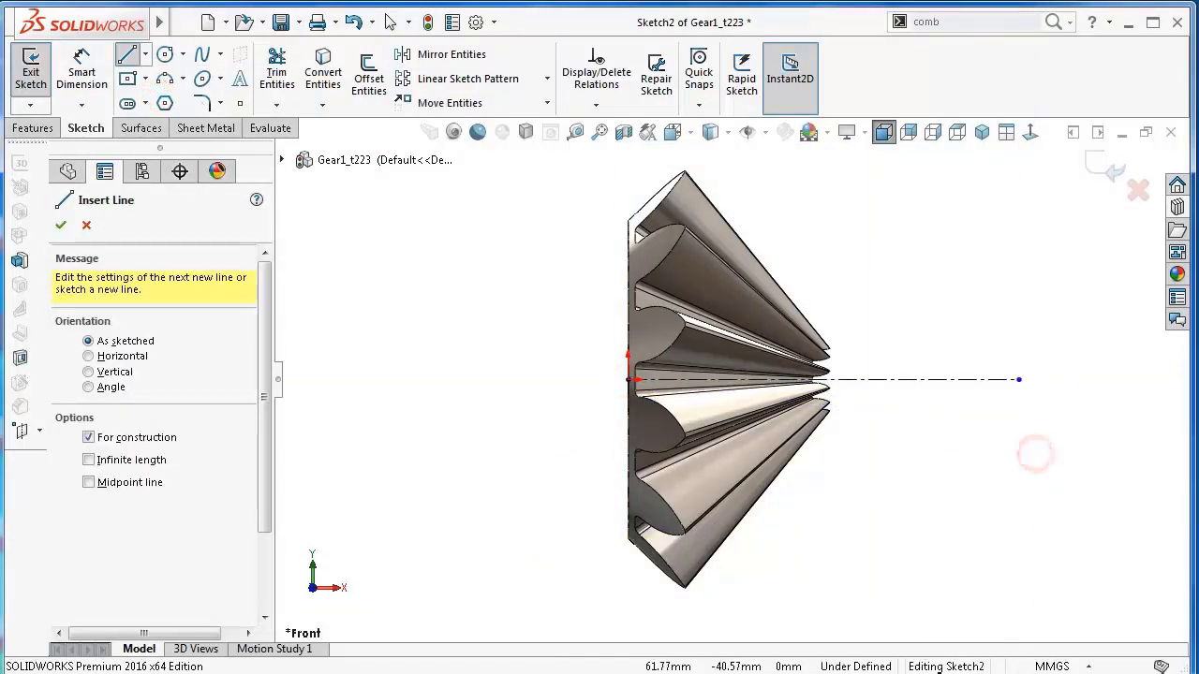
key(Escape)
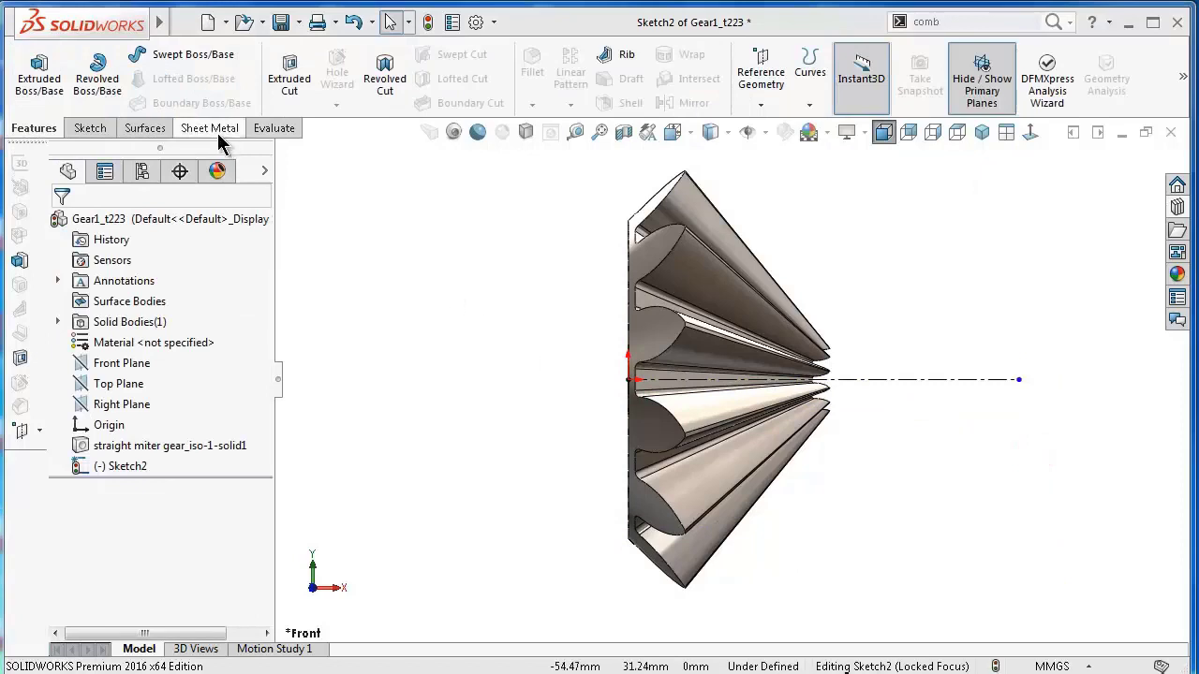
Draw a line rising up and right at an angle from the origin.
click(90, 128)
click(127, 56)
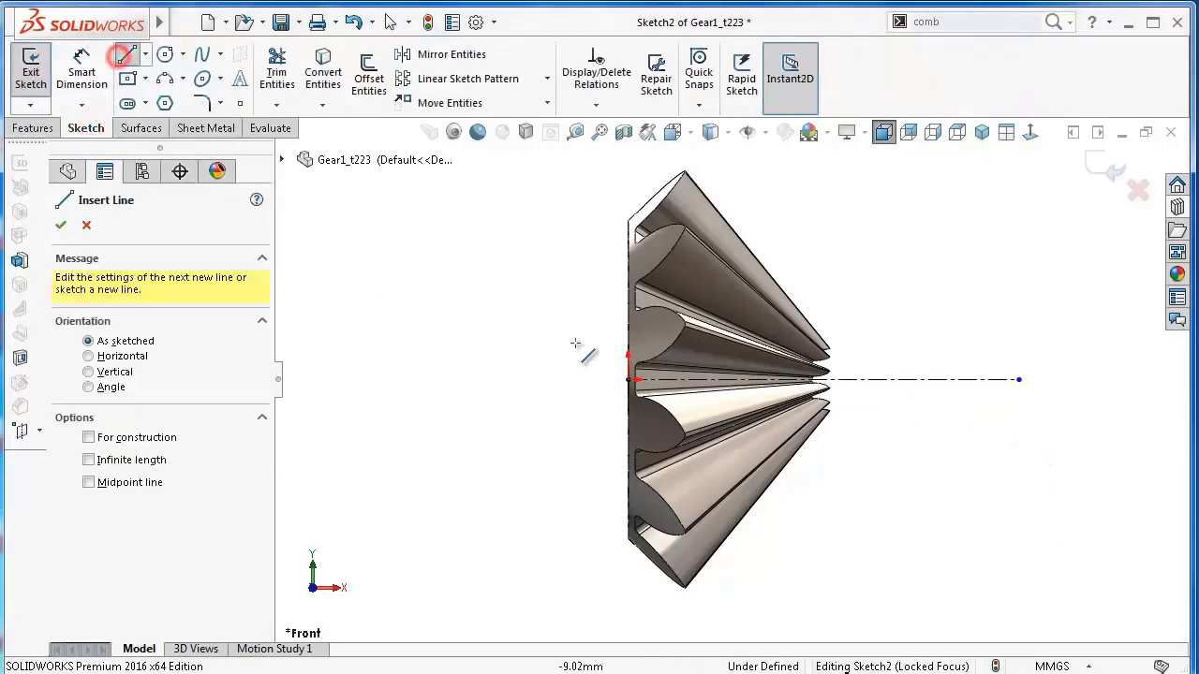
click(627, 379)
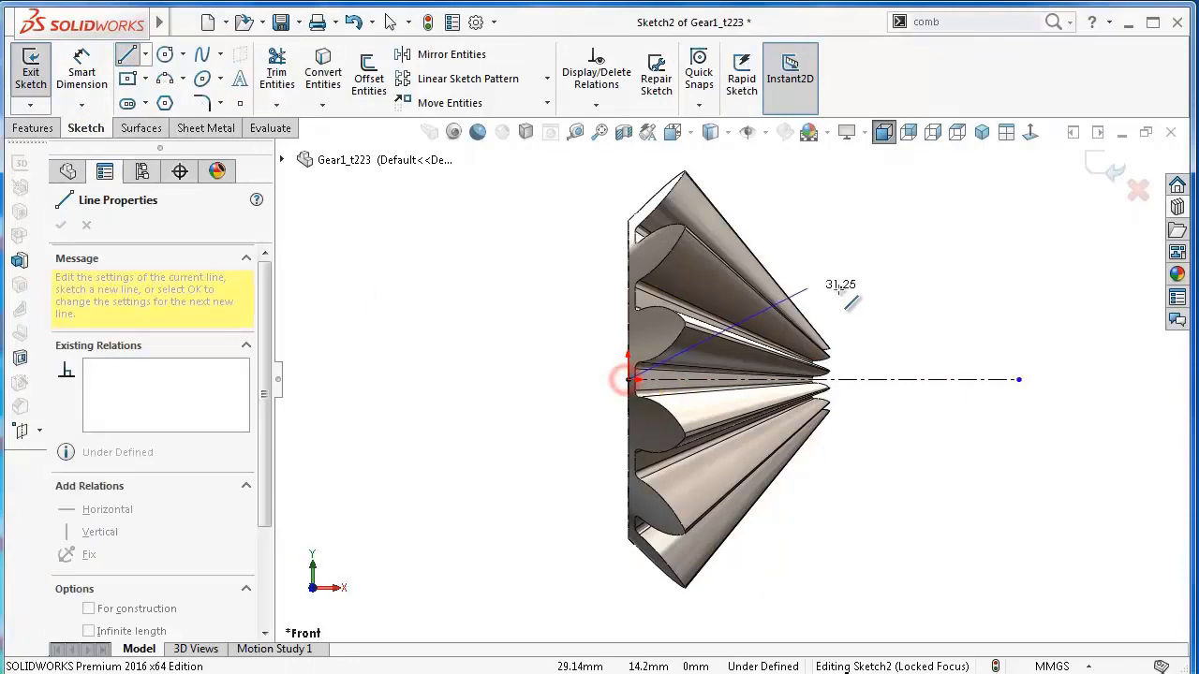
click(903, 265)
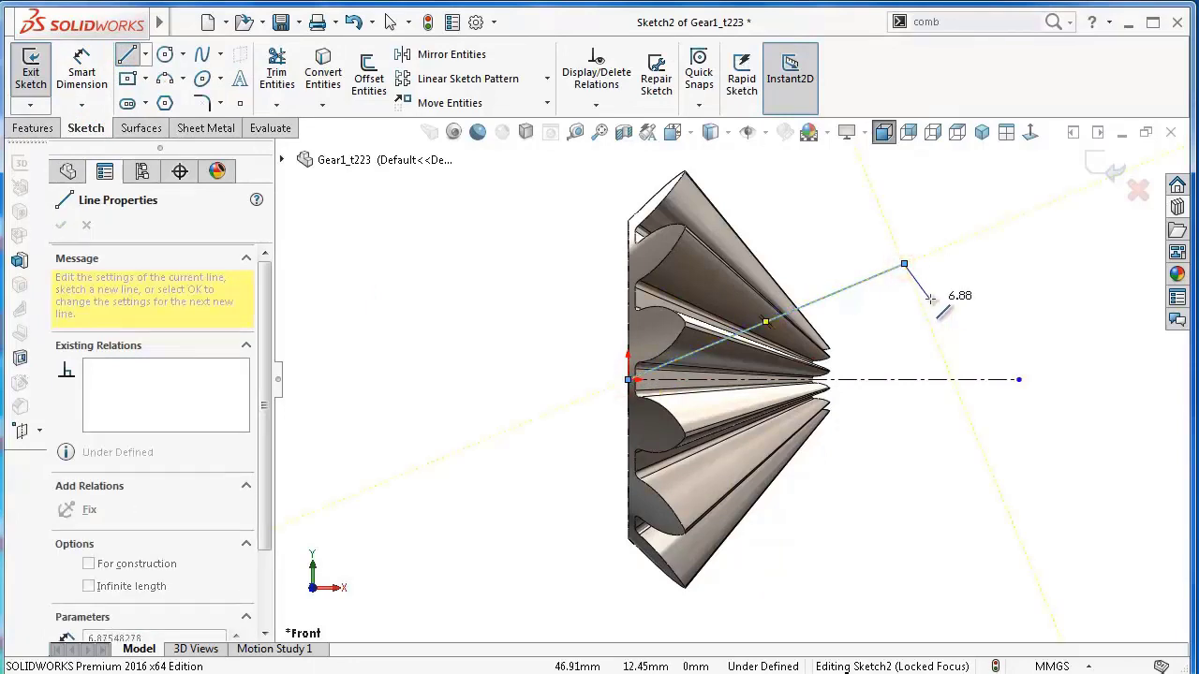
right_drag(984, 300, 1000, 215)
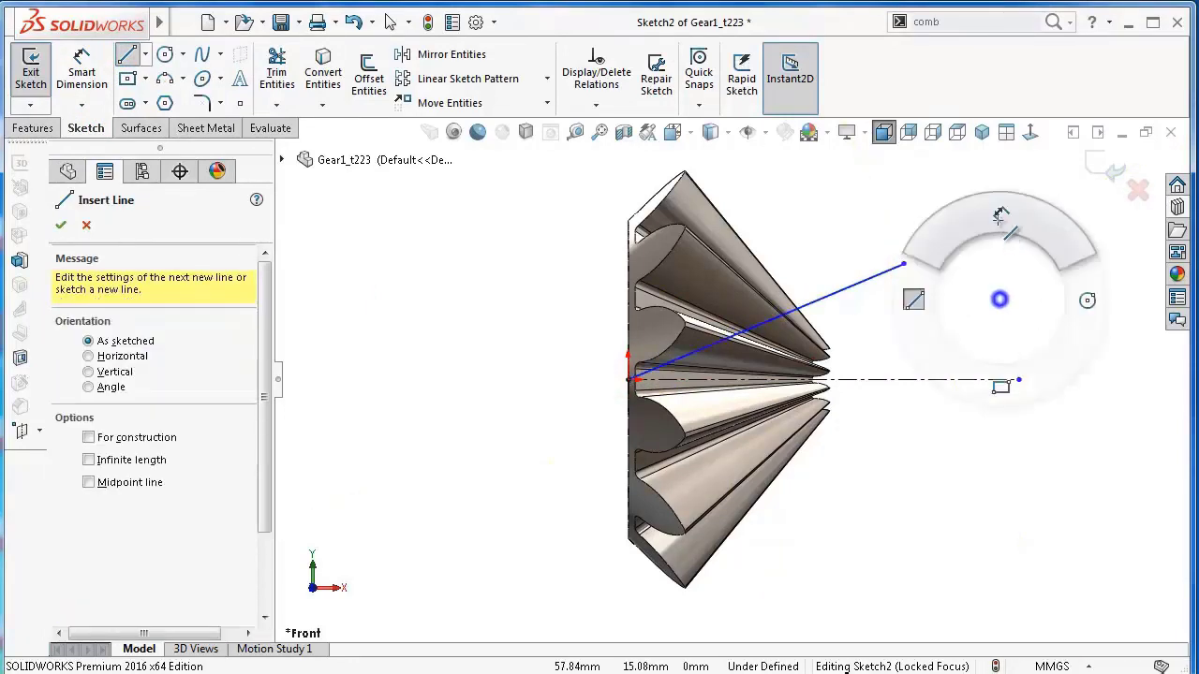
click(894, 268)
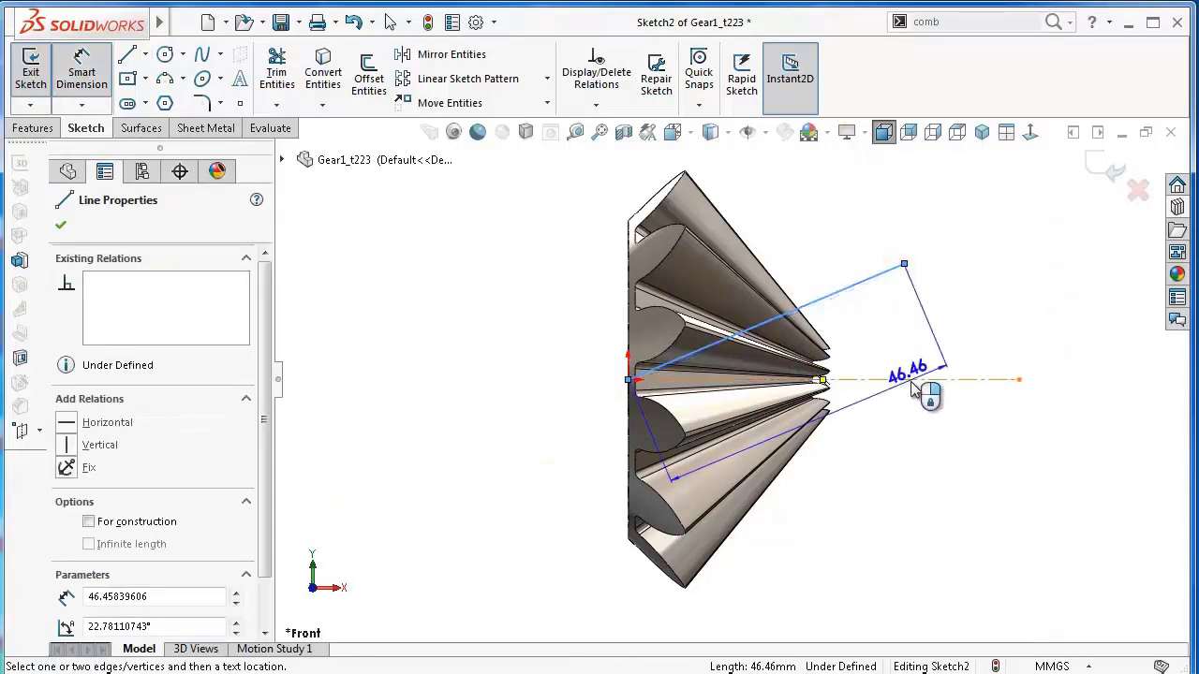
Dimension the angle between the lines to 35.25° and the centerline length to 50.
click(916, 380)
click(888, 334)
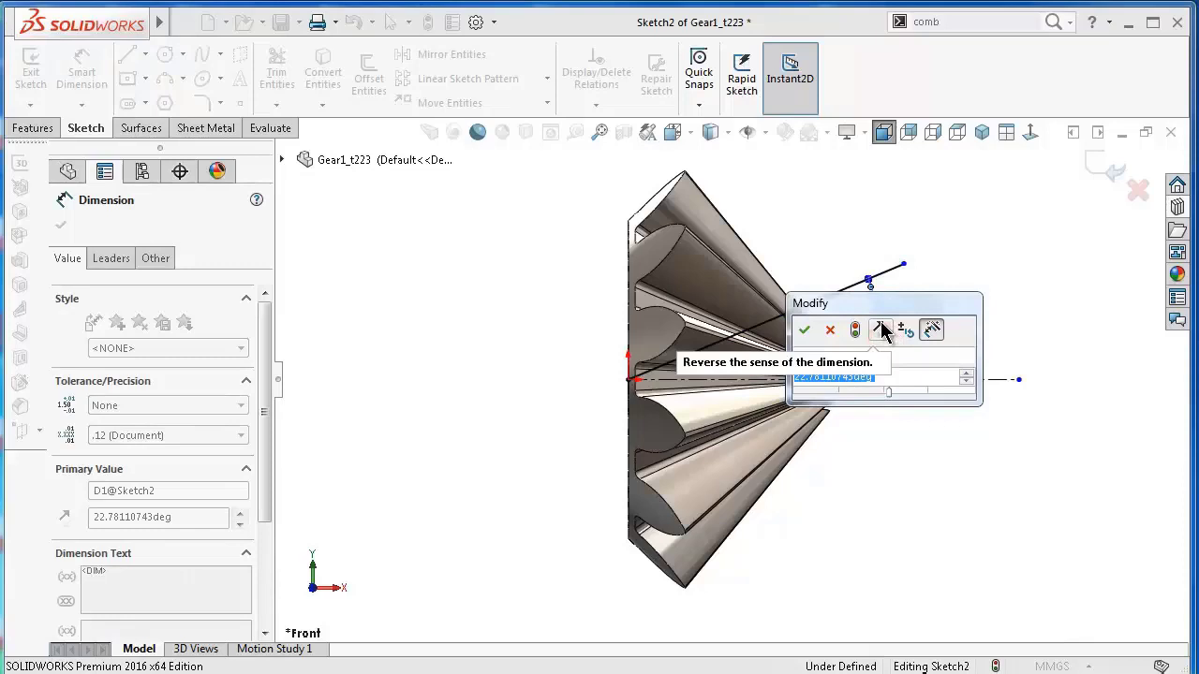
text(35.)
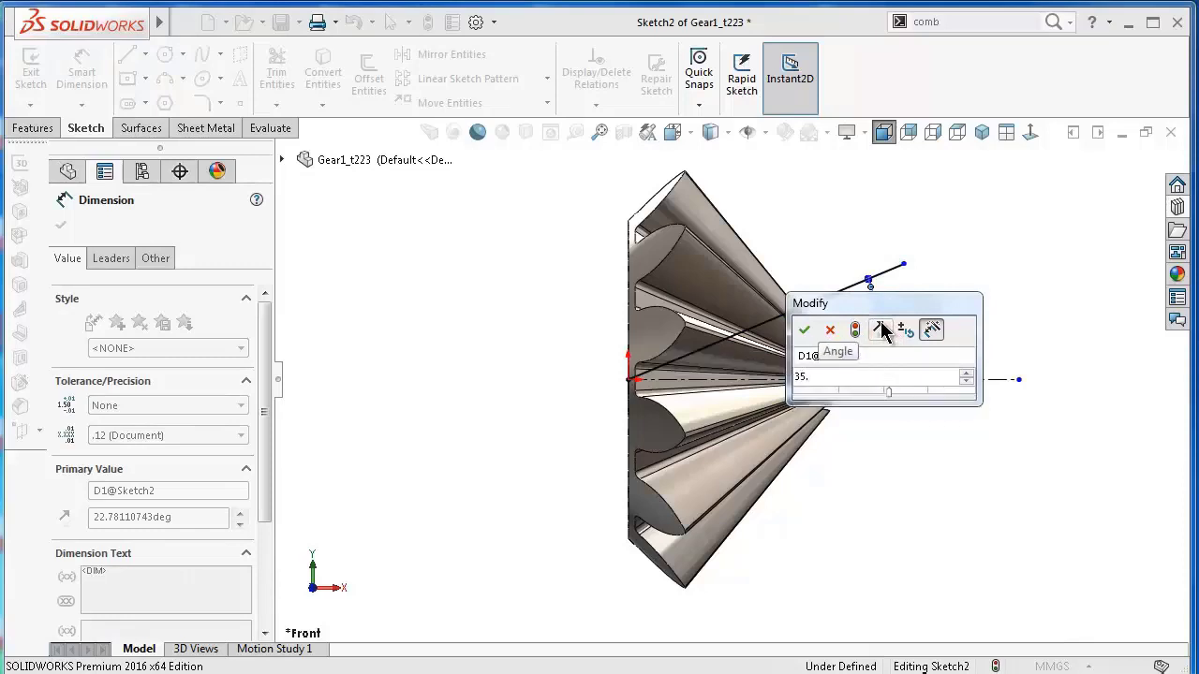
text(25)
key(Return)
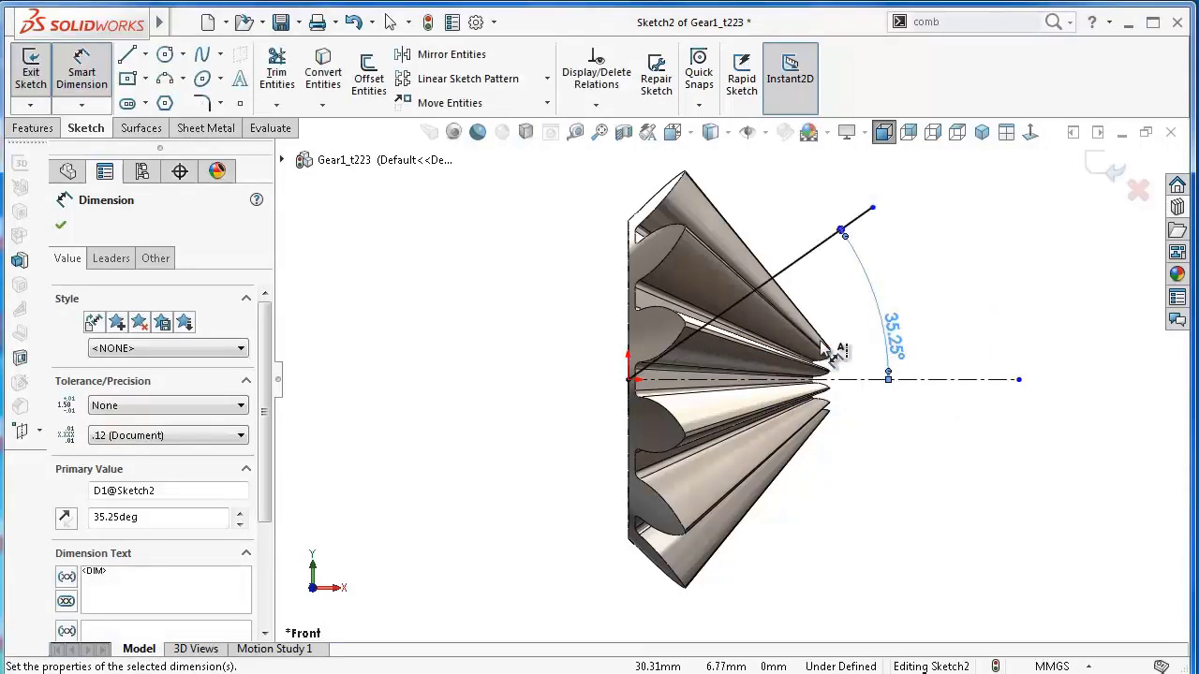
key(Escape)
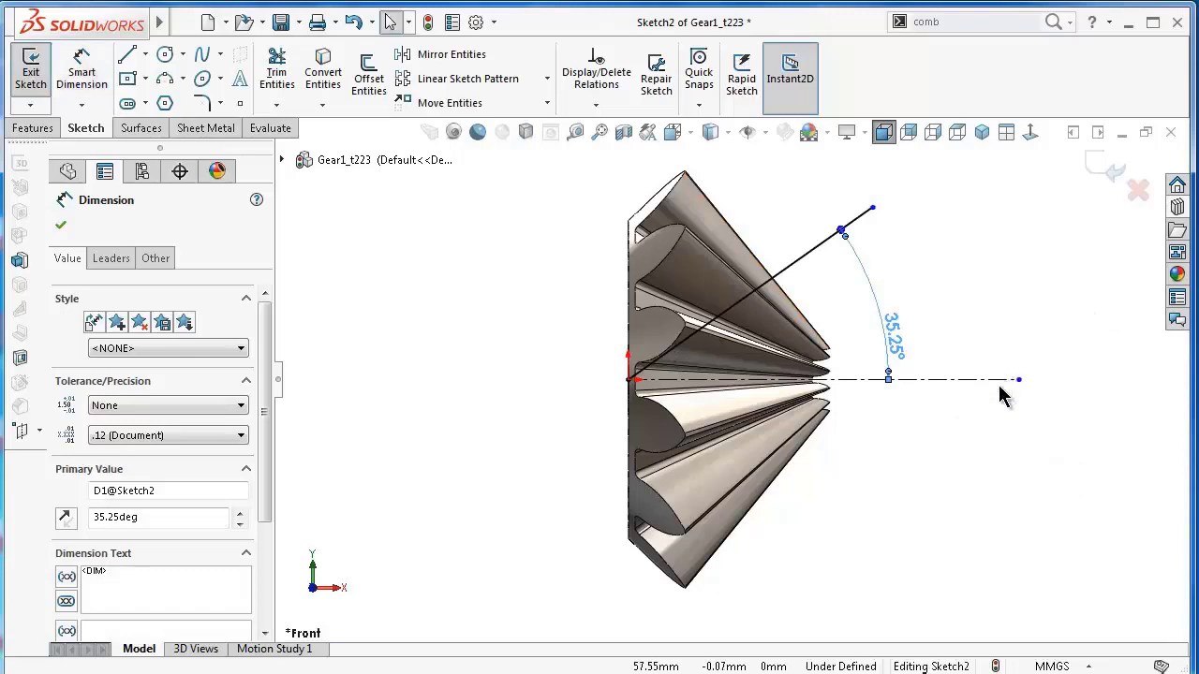
key(Return)
click(1001, 380)
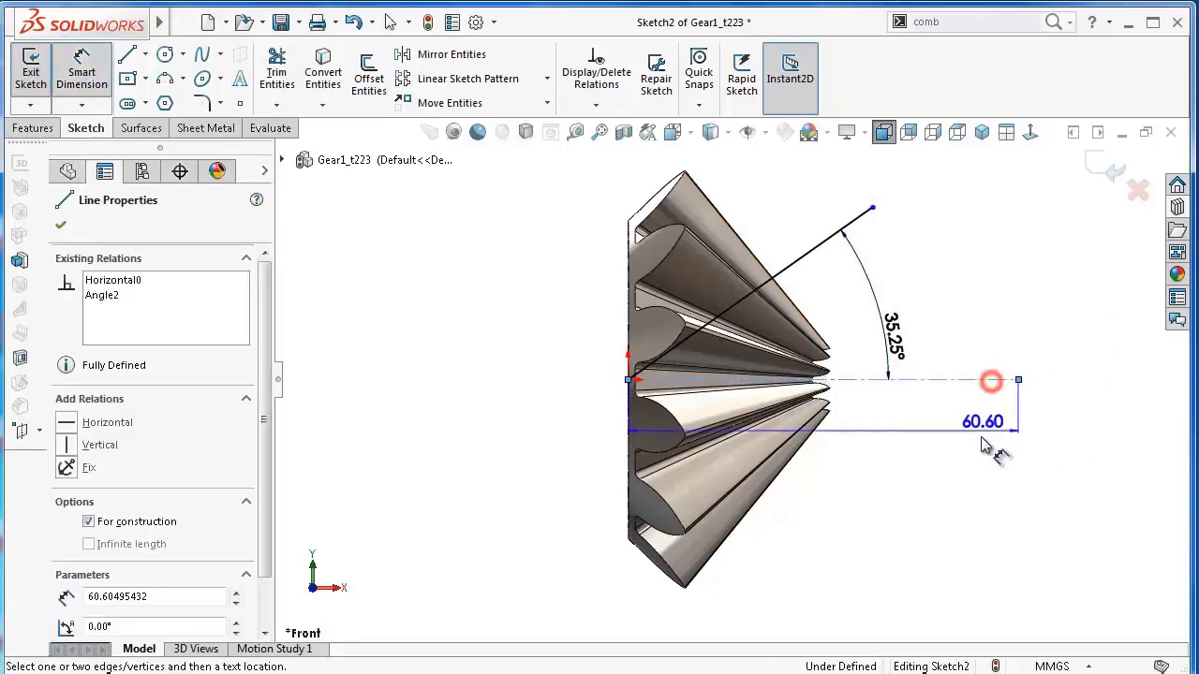
click(977, 434)
text(50)
key(Return)
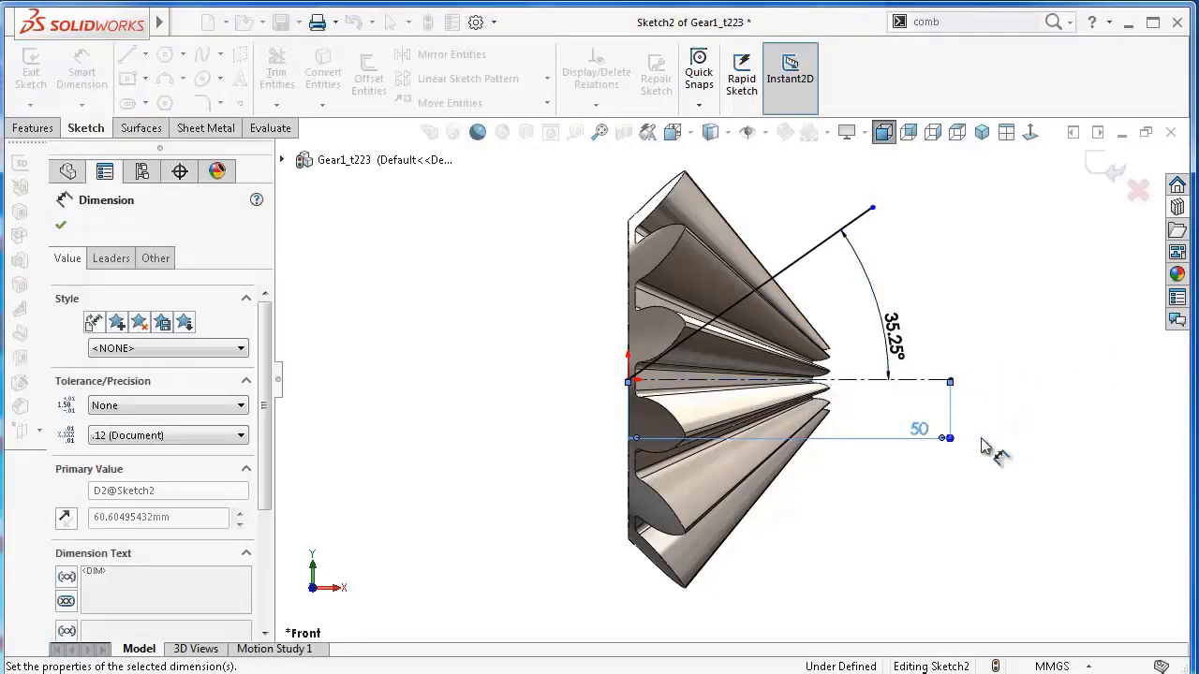
key(Escape)
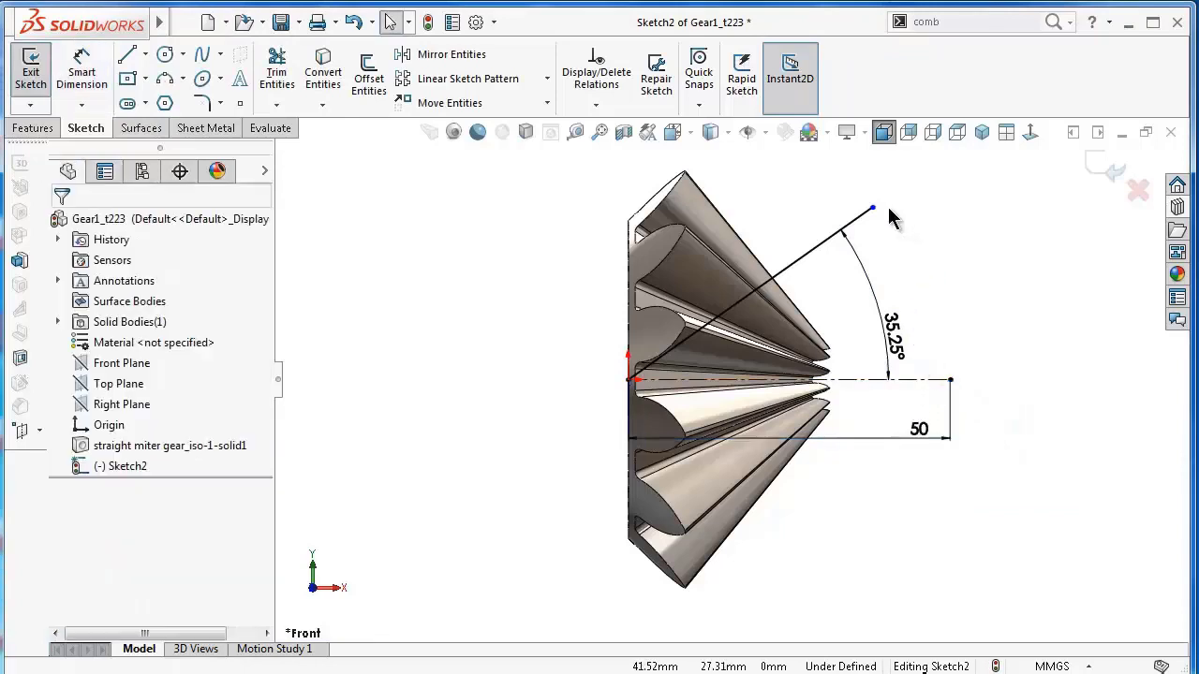
Add a Vertical relation between the angled line's top end and the centerline's right end.
click(873, 209)
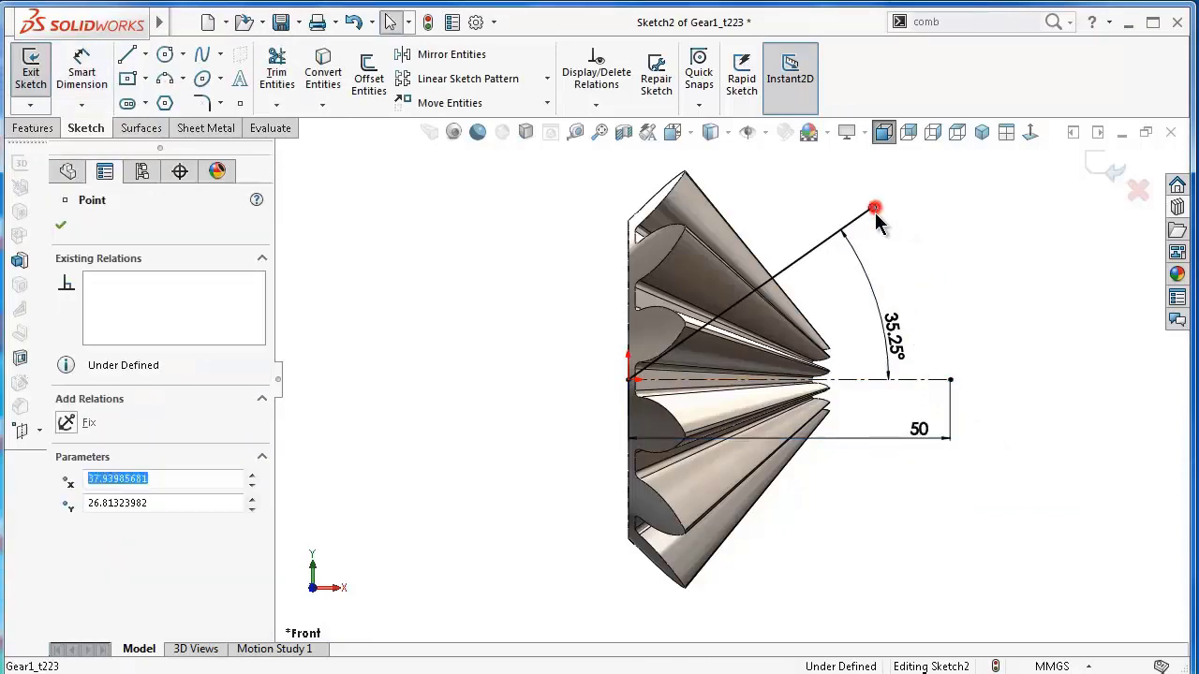
ctrl+click(950, 379)
click(1020, 302)
click(1002, 249)
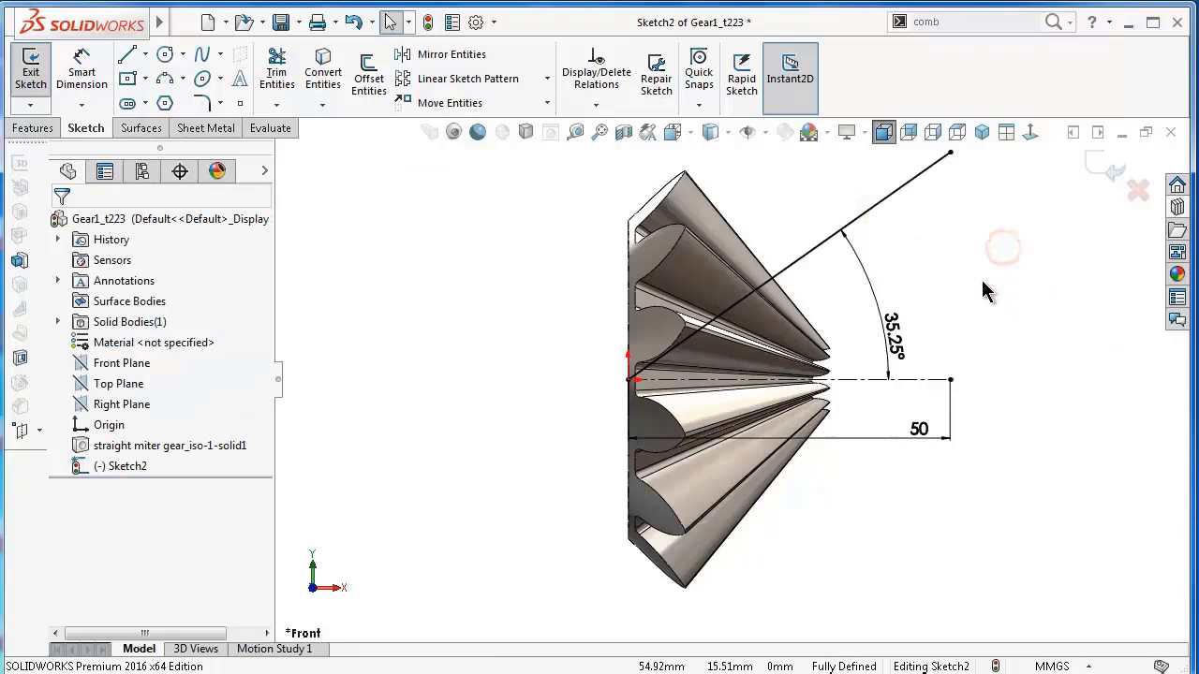
click(33, 129)
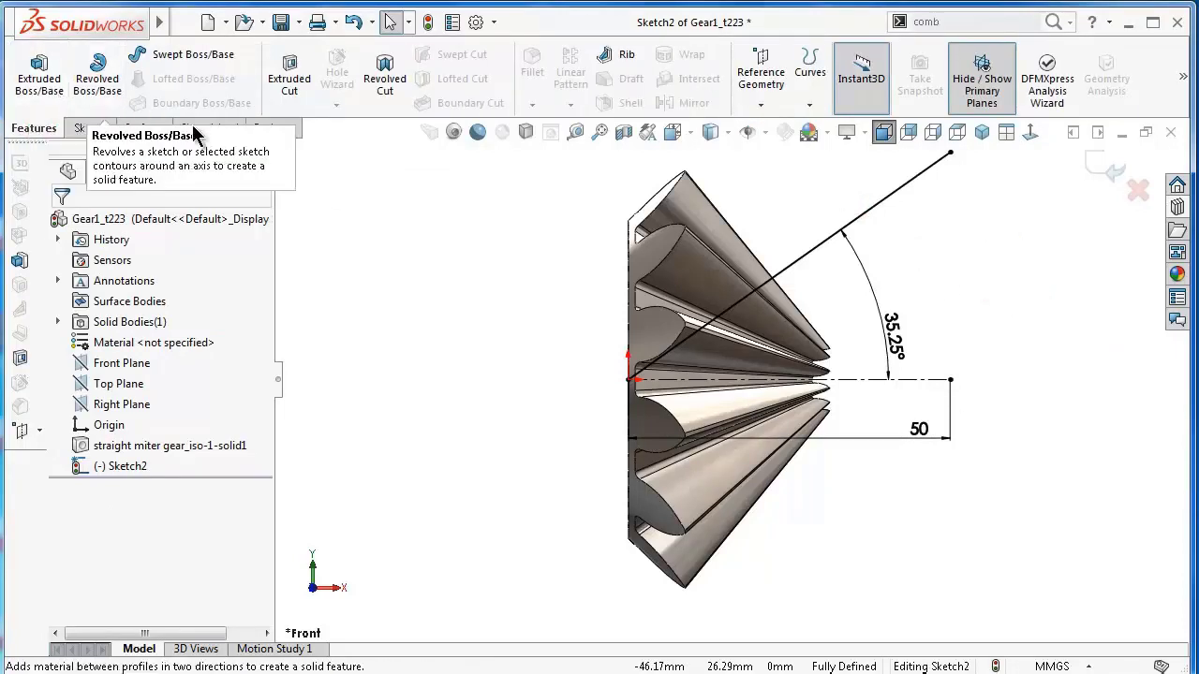
click(290, 75)
click(152, 335)
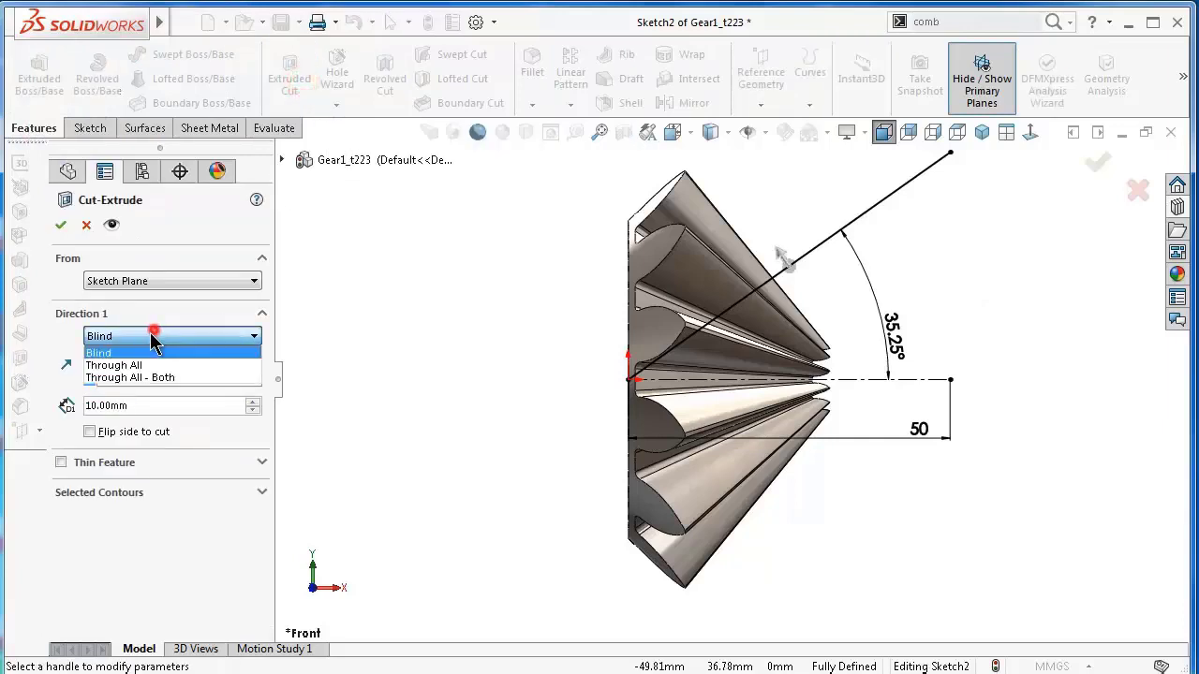
click(140, 376)
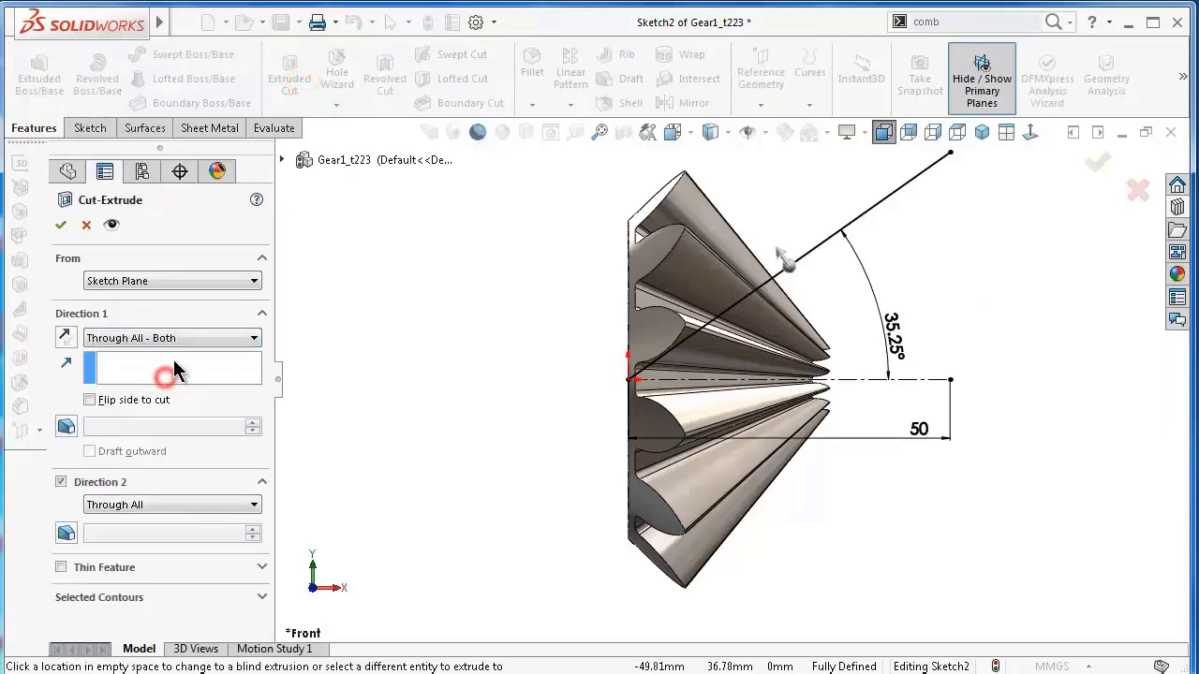
click(61, 226)
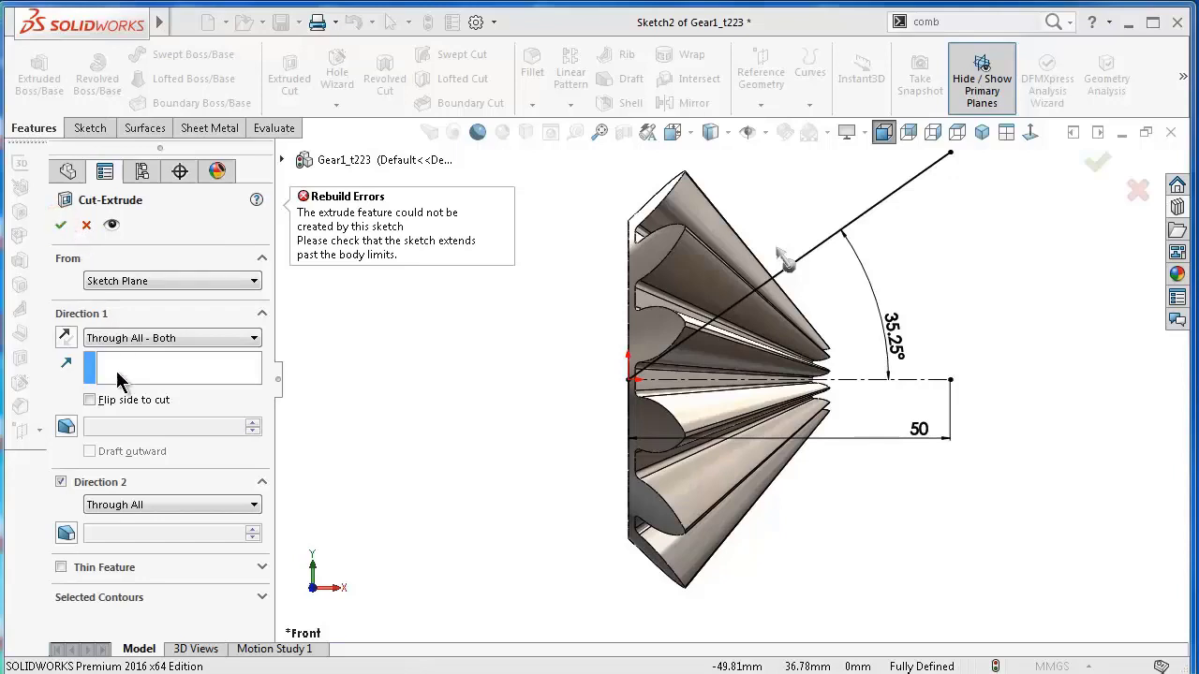
click(90, 399)
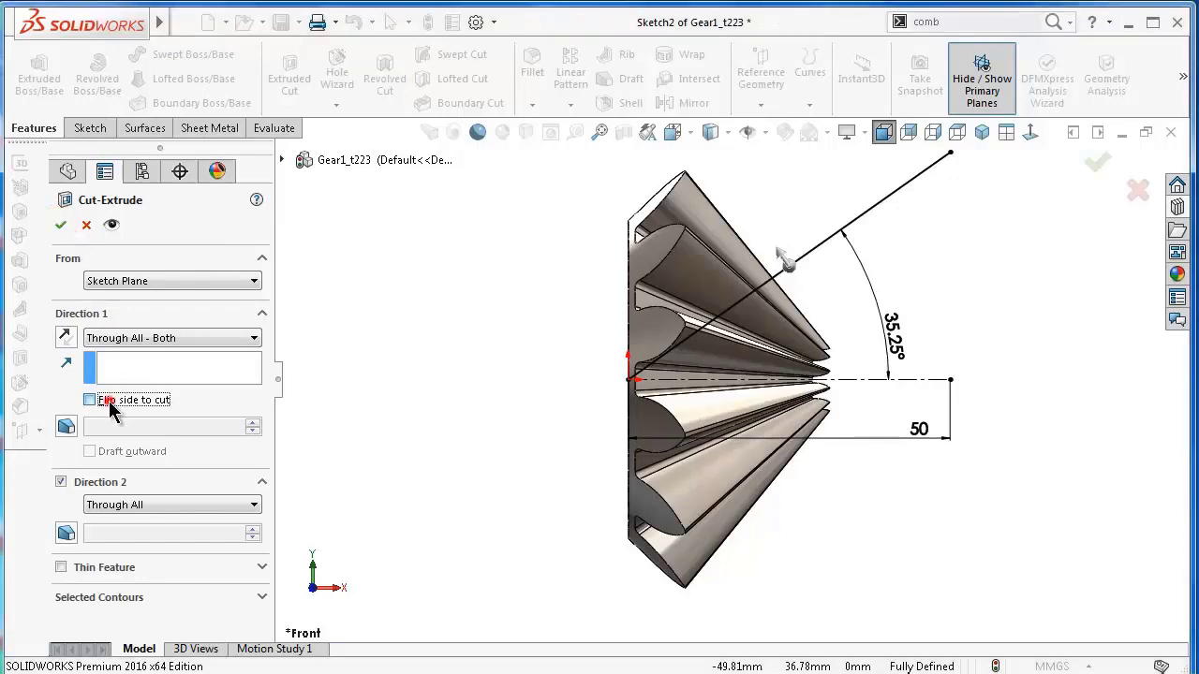
click(61, 227)
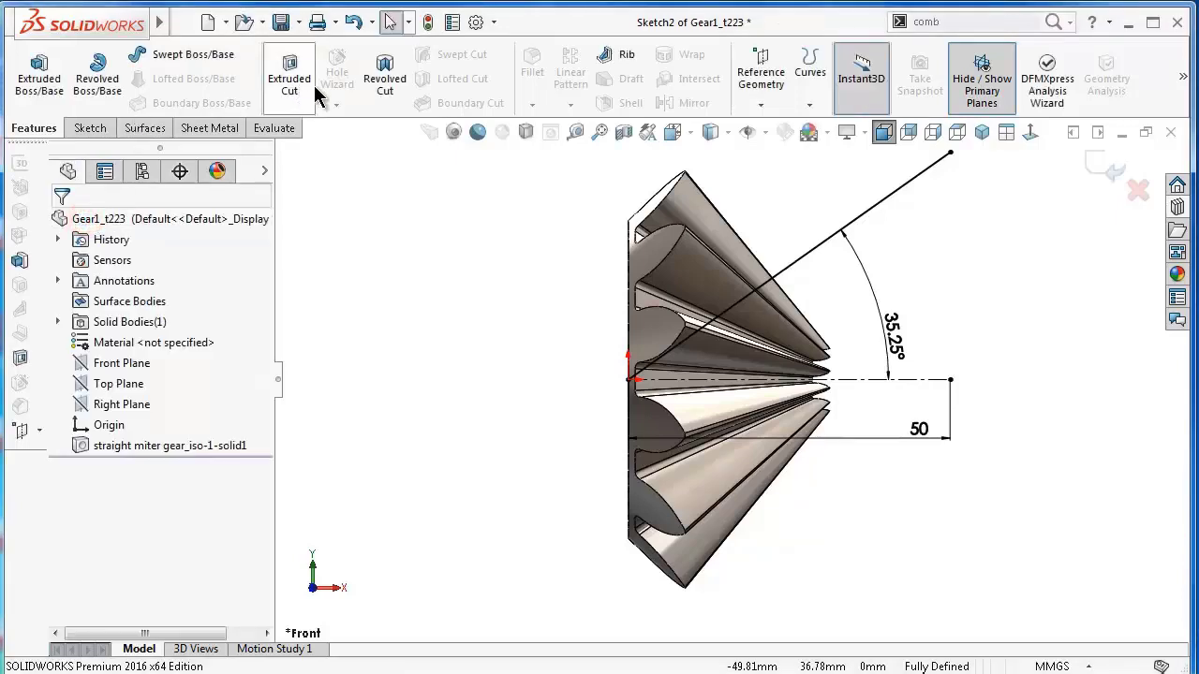
key(l)
Extend the profile with horizontal and vertical lines and a corner rectangle left of the gear.
click(948, 149)
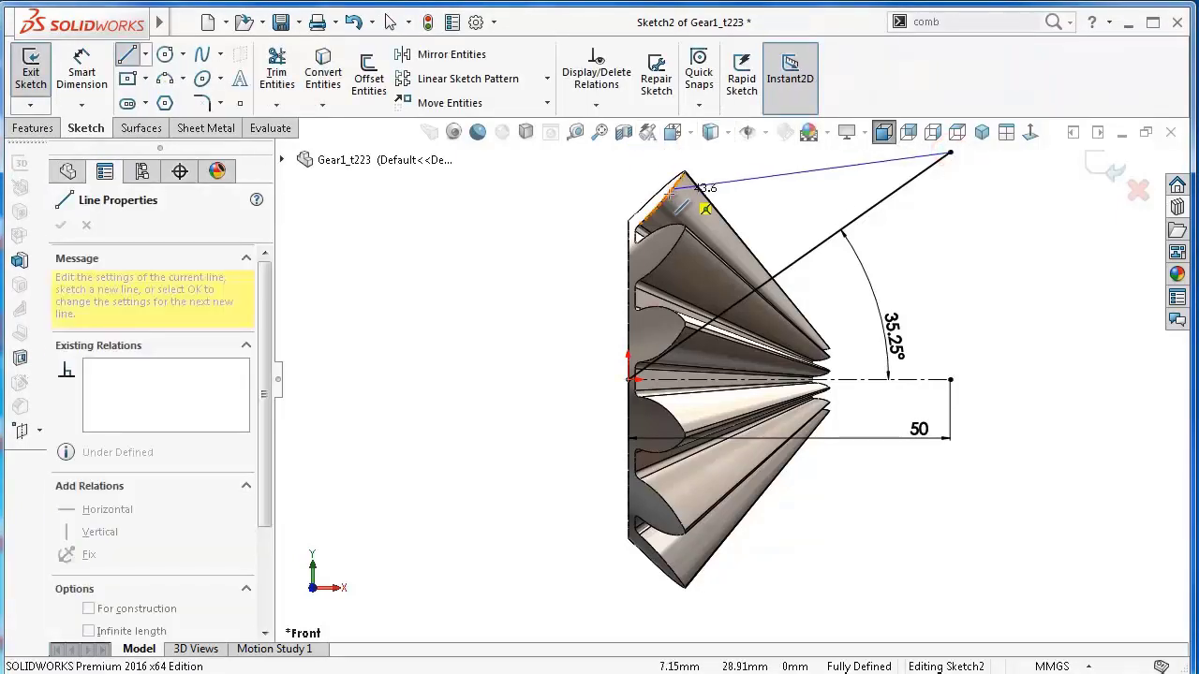
key(z)
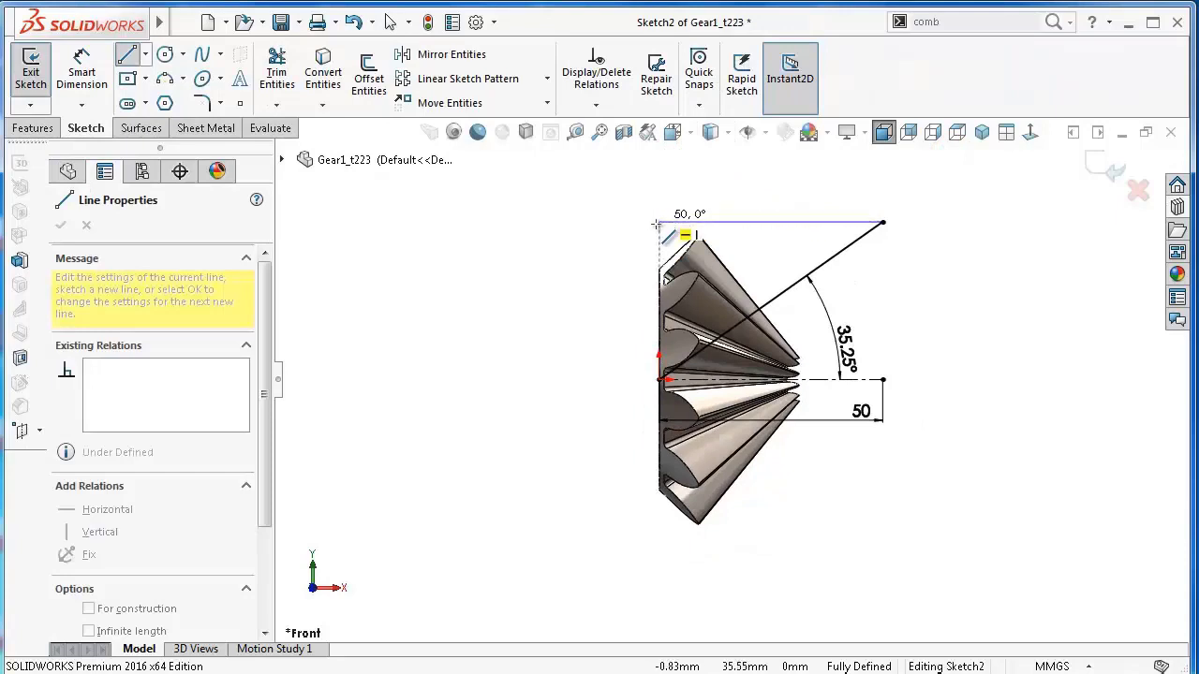
click(657, 224)
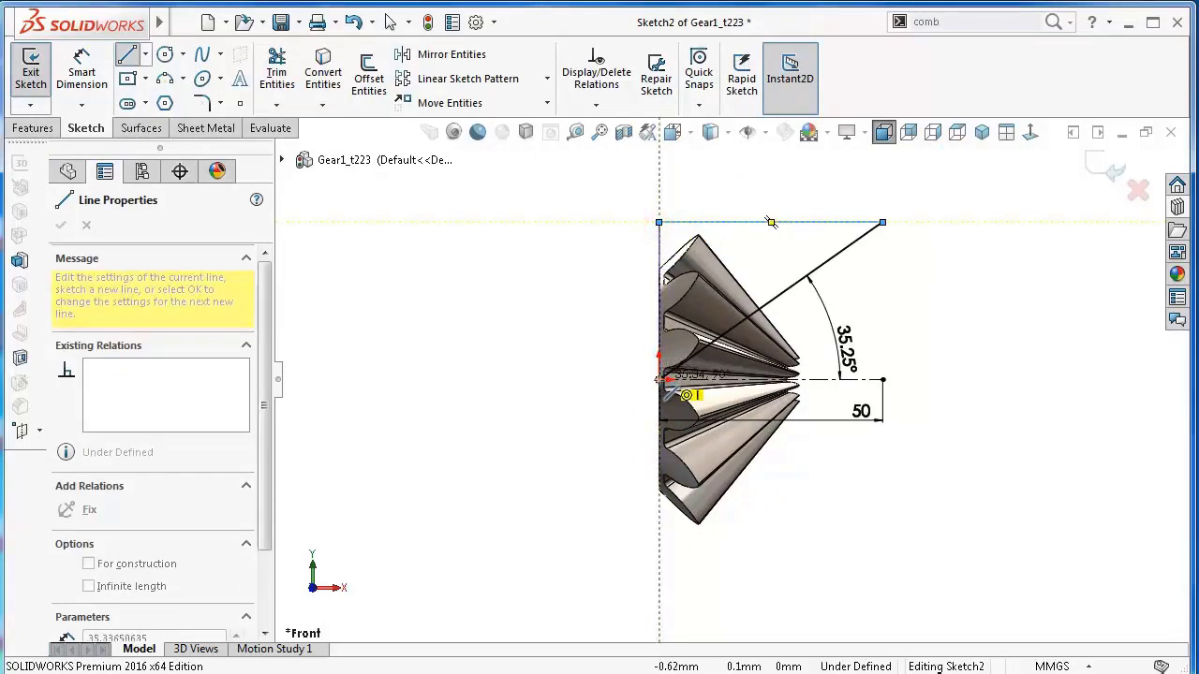
click(659, 380)
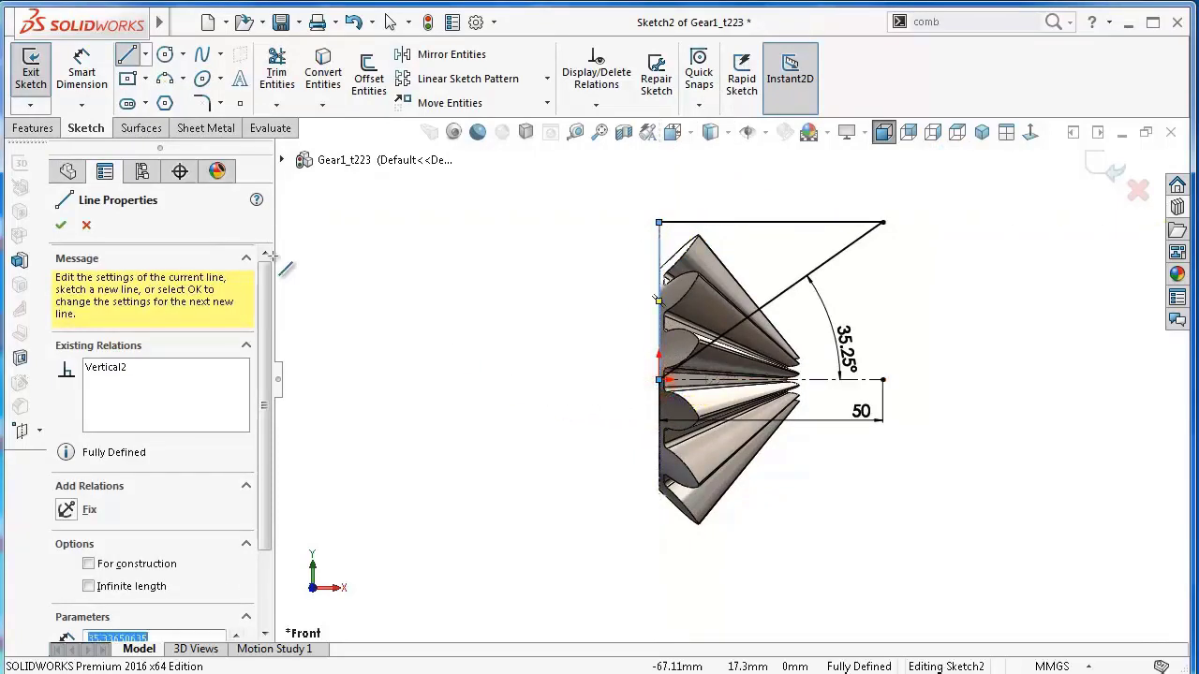
click(145, 79)
click(113, 102)
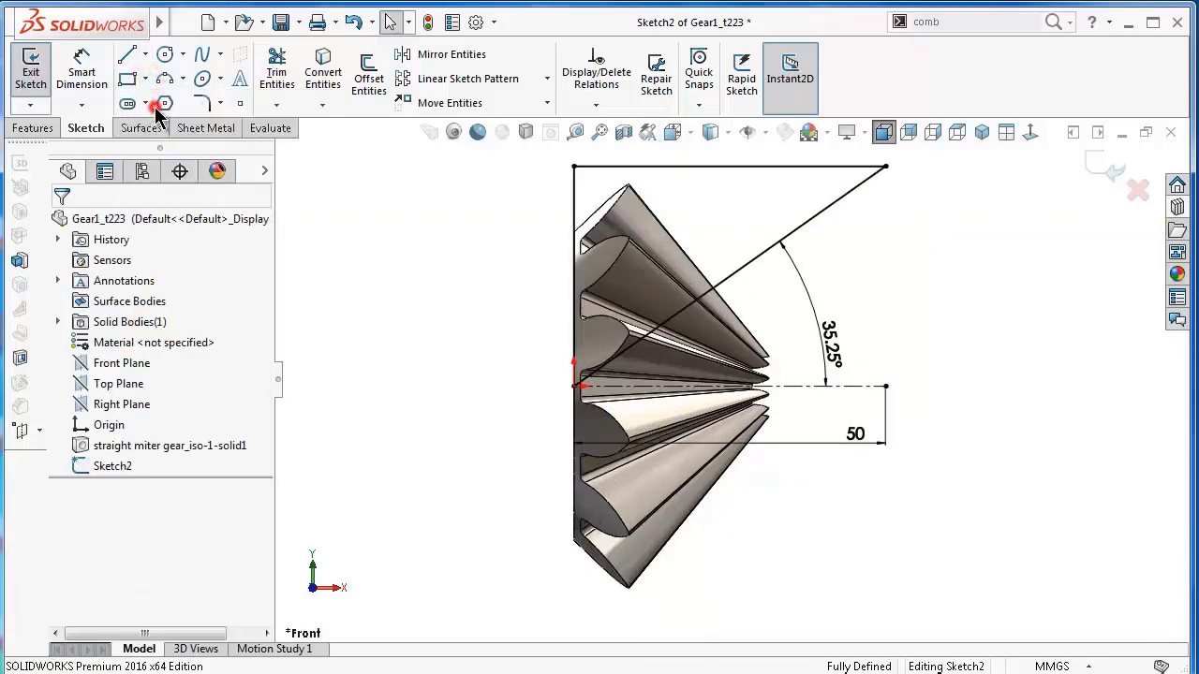
click(570, 166)
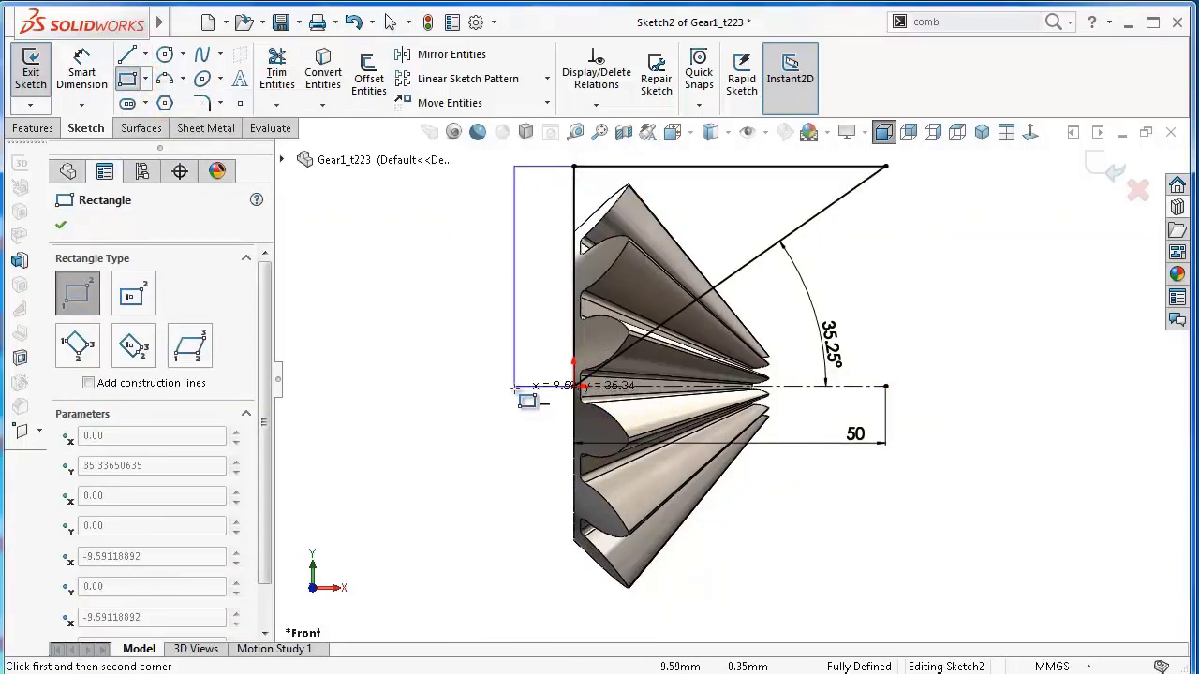
click(514, 385)
Dimension the rectangle's offset from the gear's back face to 10 mm.
key(d)
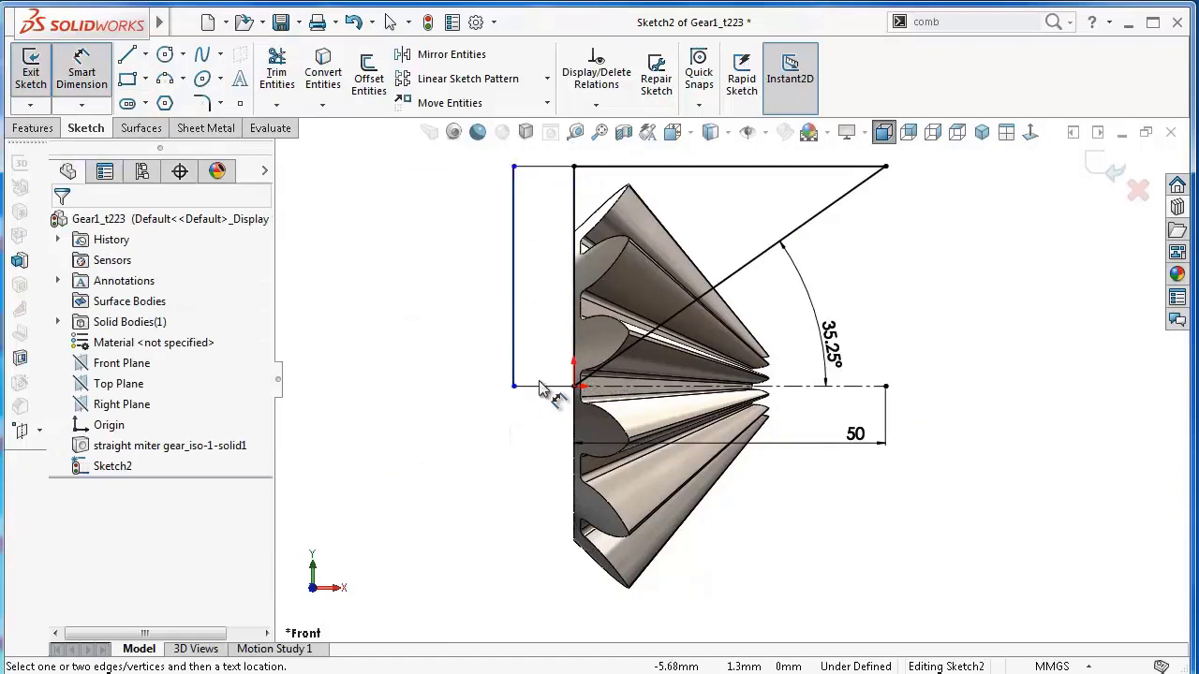
click(530, 385)
click(495, 440)
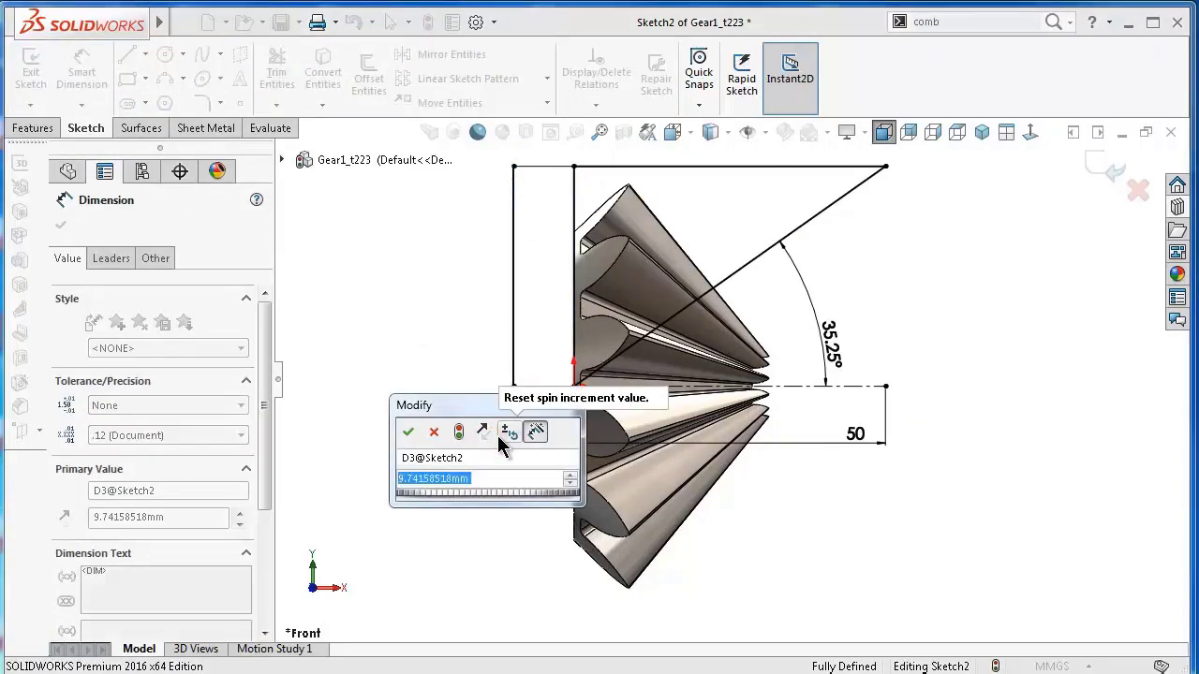
text(10)
key(Return)
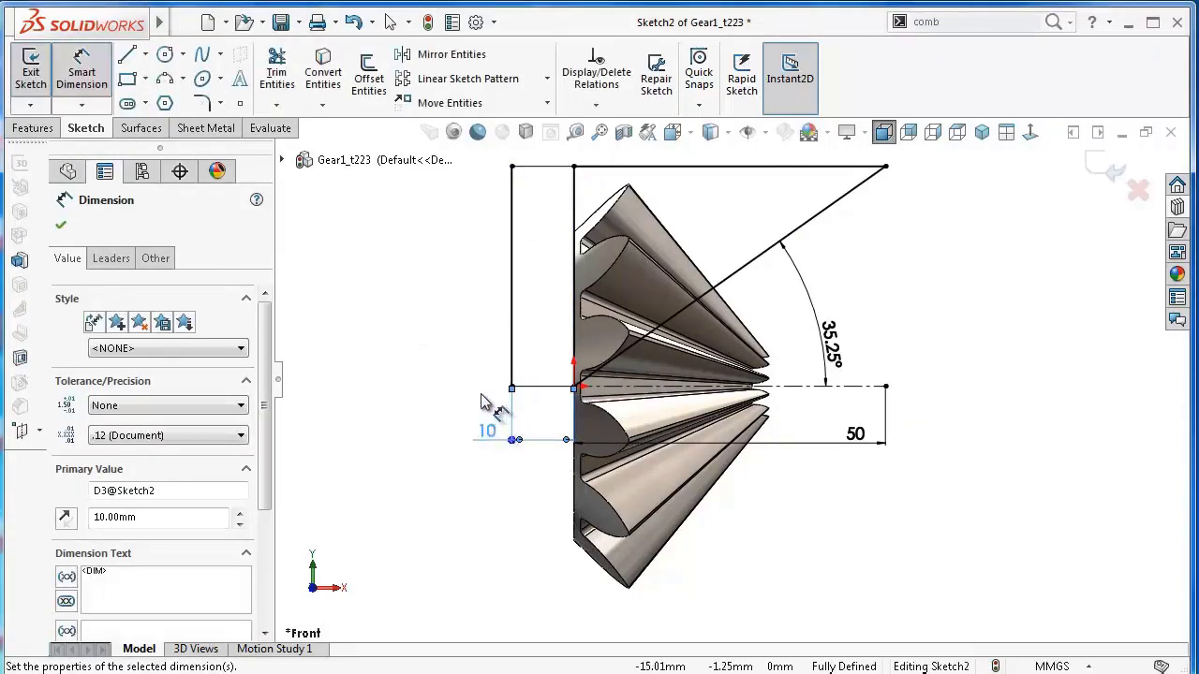
key(Escape)
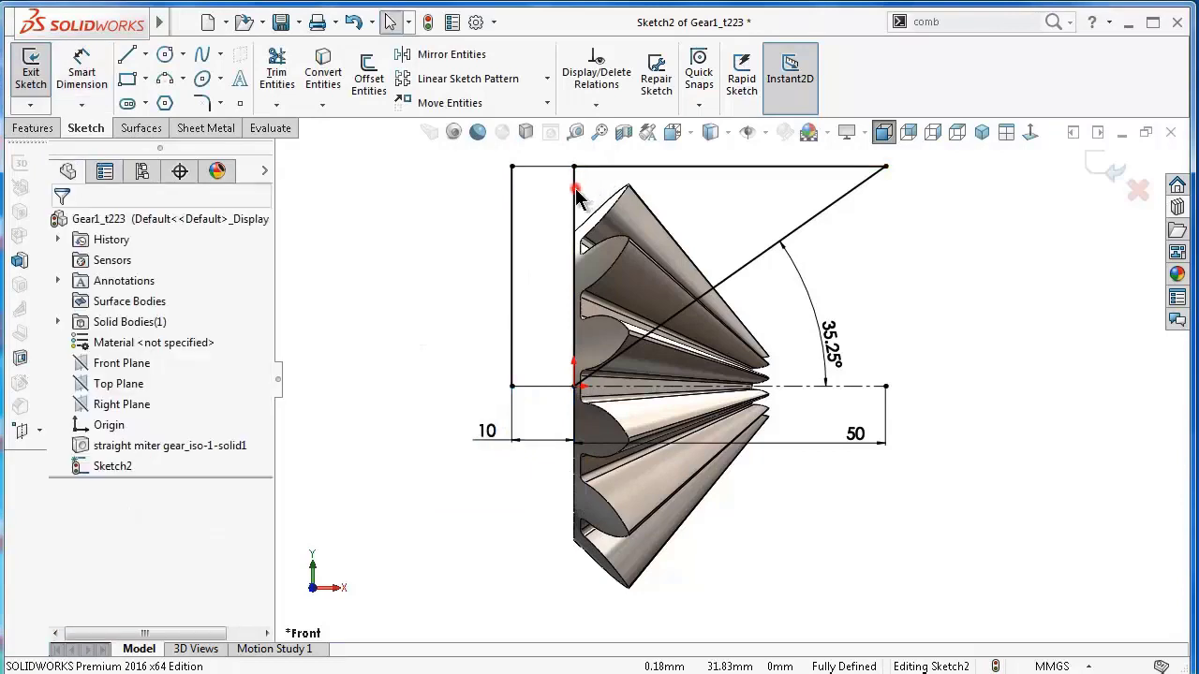
Convert the vertical line at the gear's back face into construction geometry.
click(574, 188)
click(649, 132)
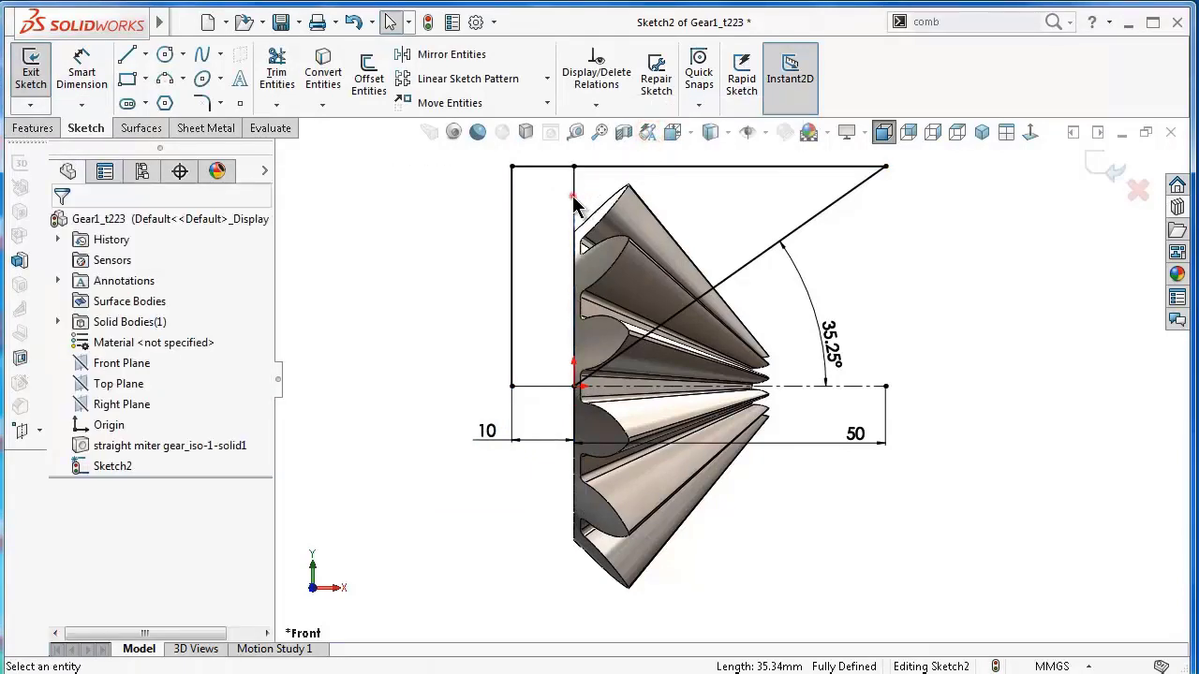
click(574, 199)
click(648, 139)
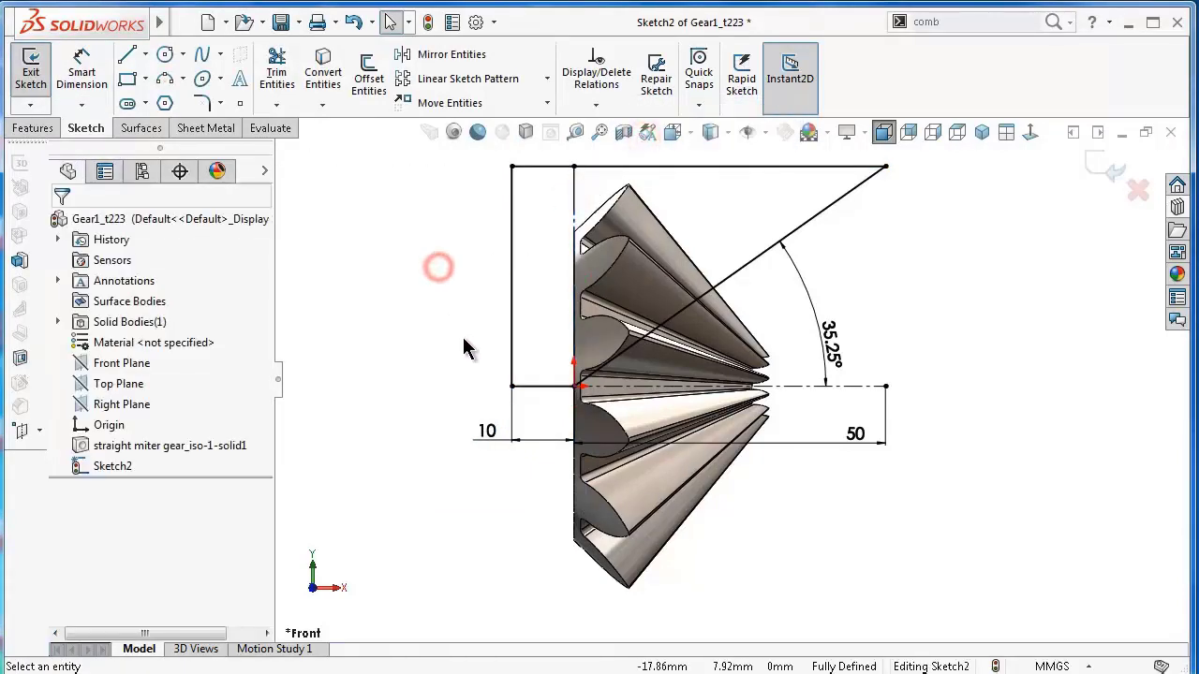
click(35, 129)
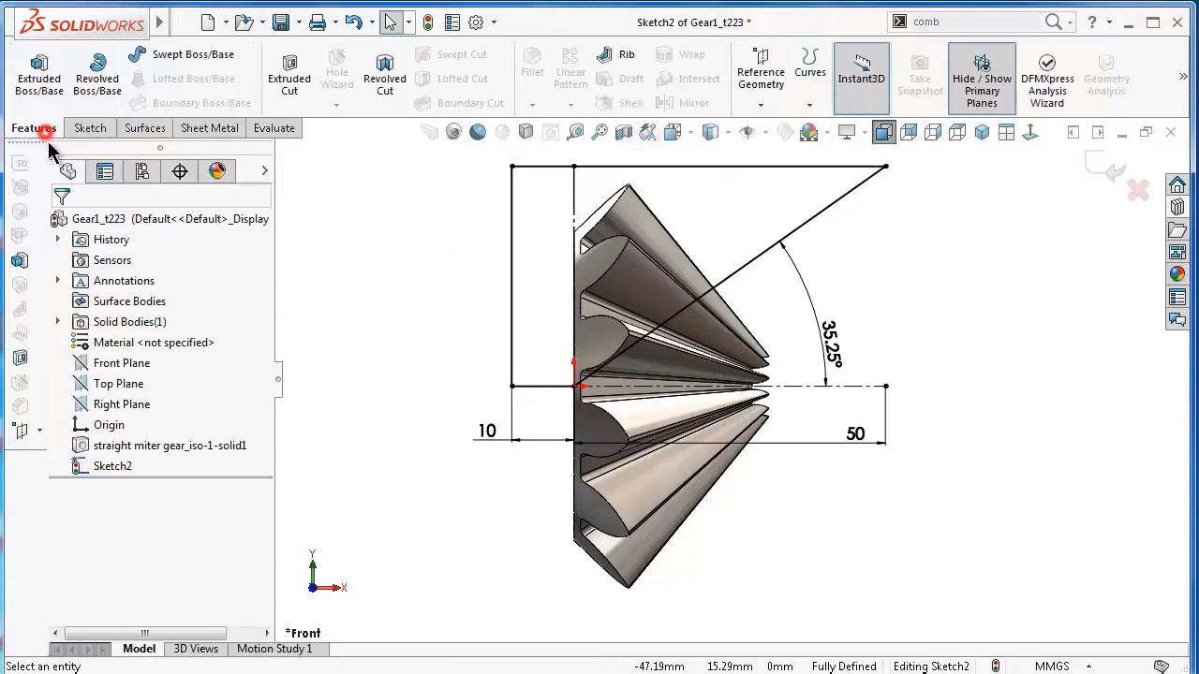
Extrude-cut the sketch profile Through All – Both directions and save the part.
click(290, 84)
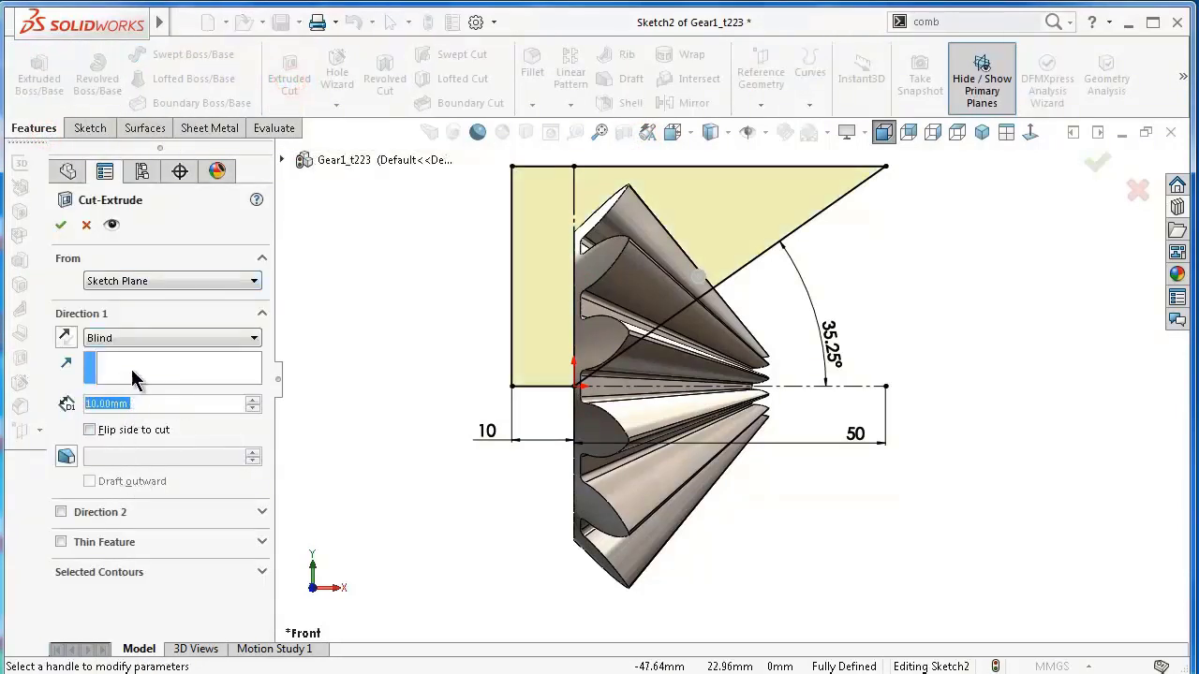
click(141, 337)
click(171, 380)
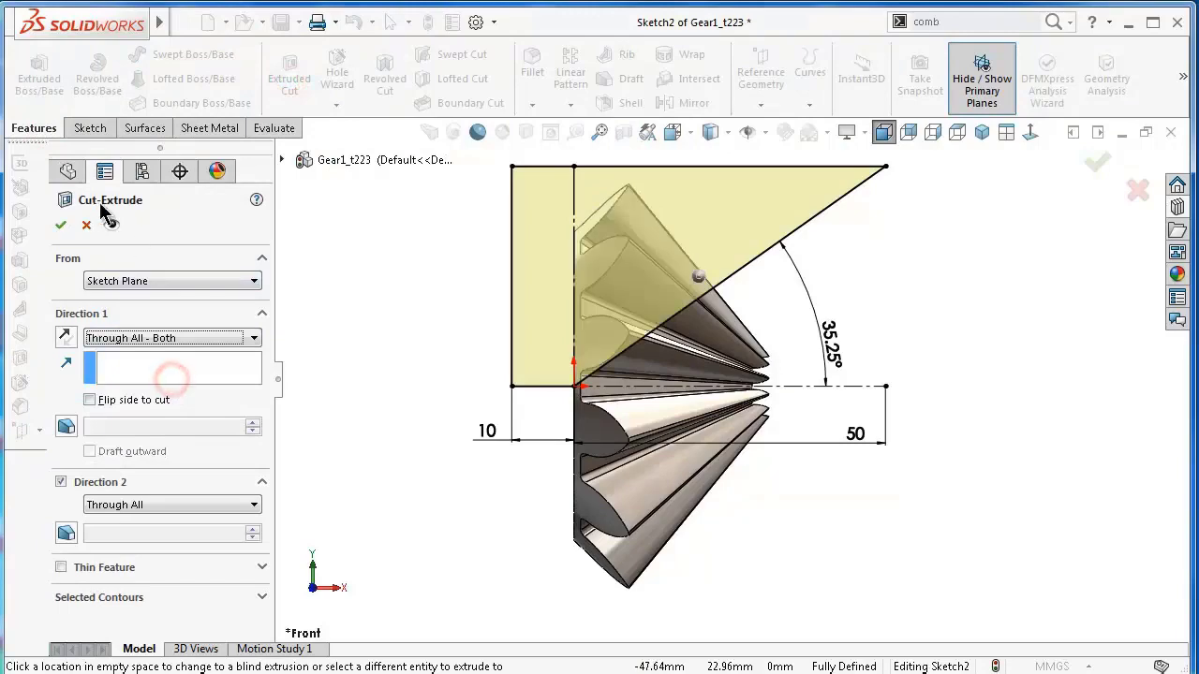
click(62, 226)
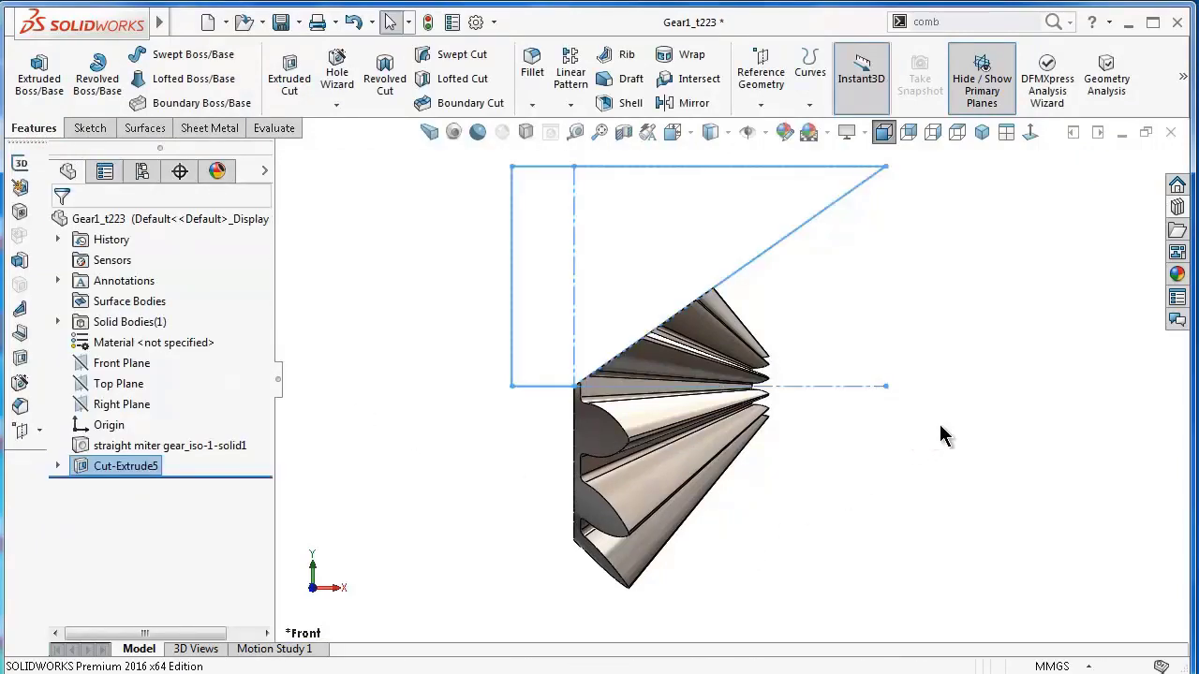
mouse_move(951, 468)
middle_down()
mouse_move(811, 489)
mouse_move(740, 439)
middle_up()
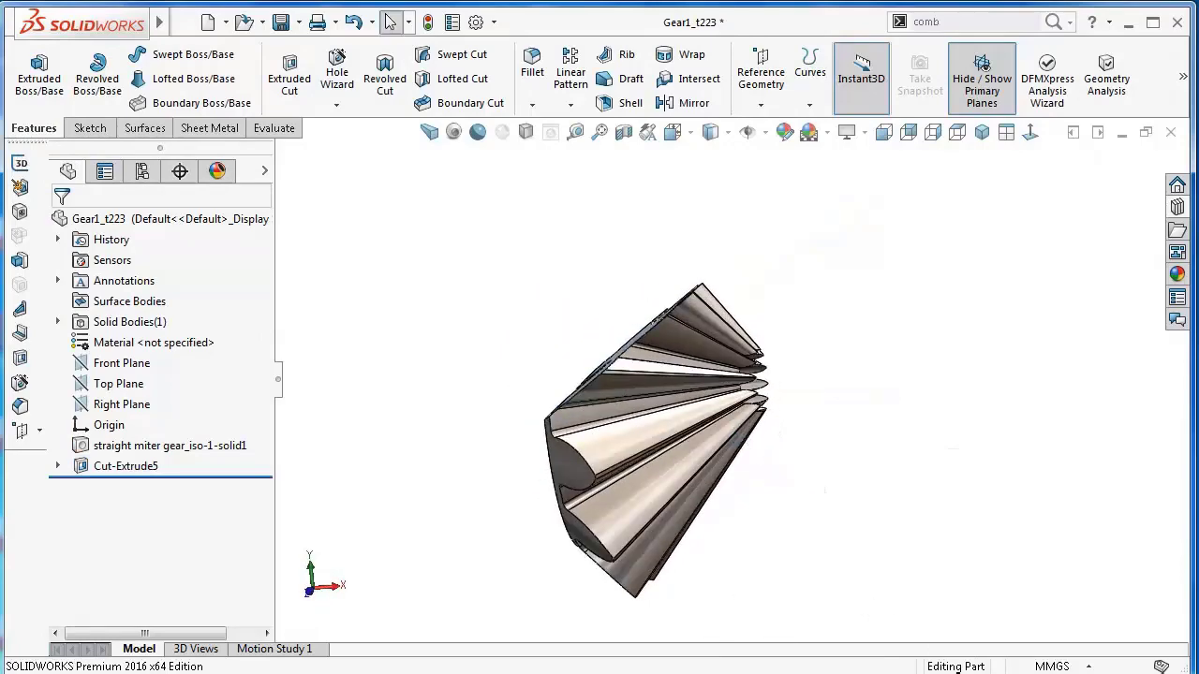
key(ctrl+s)
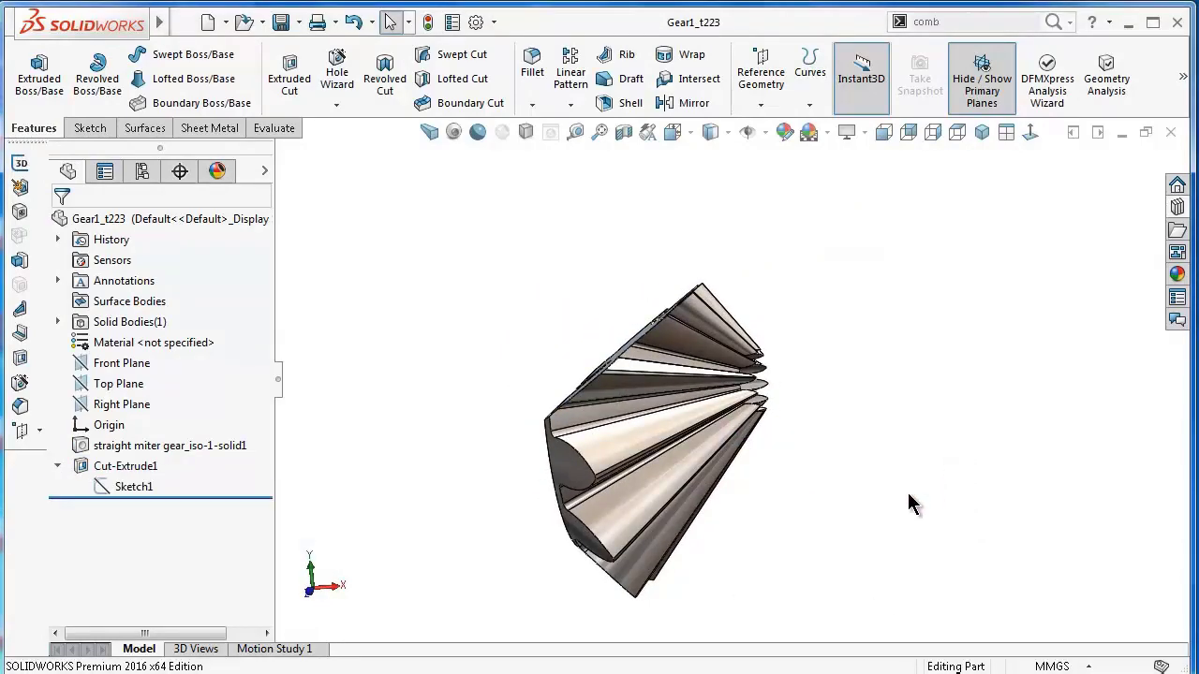
key(Up)
key(Up)
key(Up)
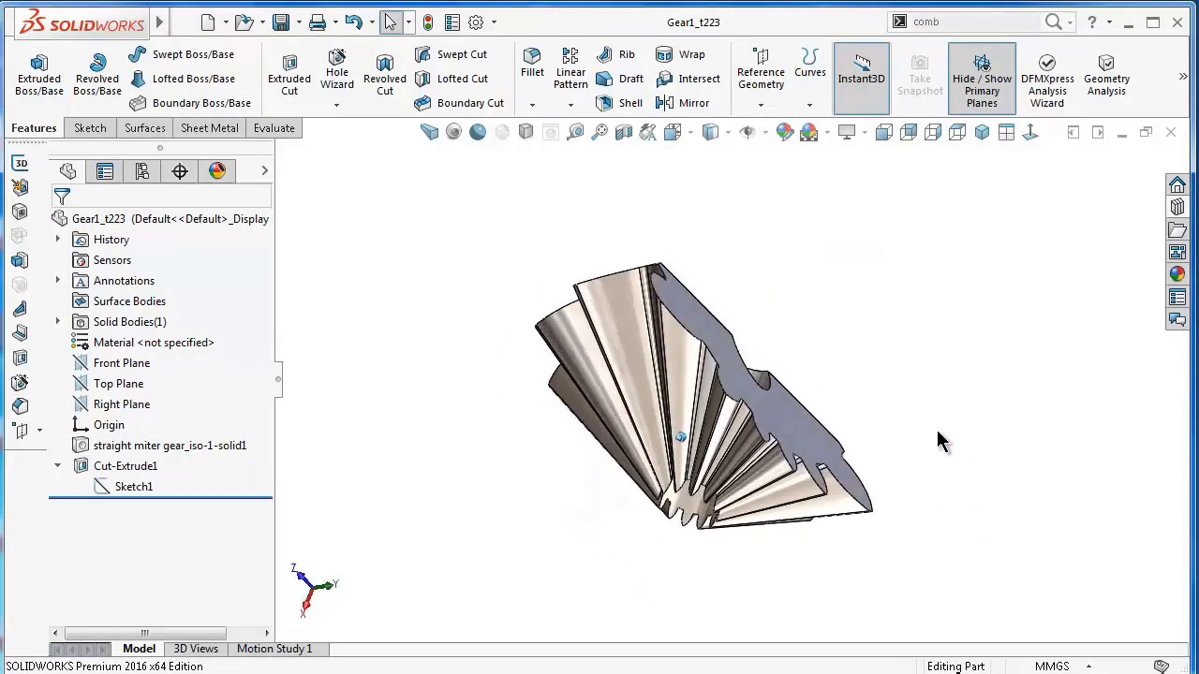
key(Up)
key(Up)
key(Up)
key(Up)
key(Up)
key(Up)
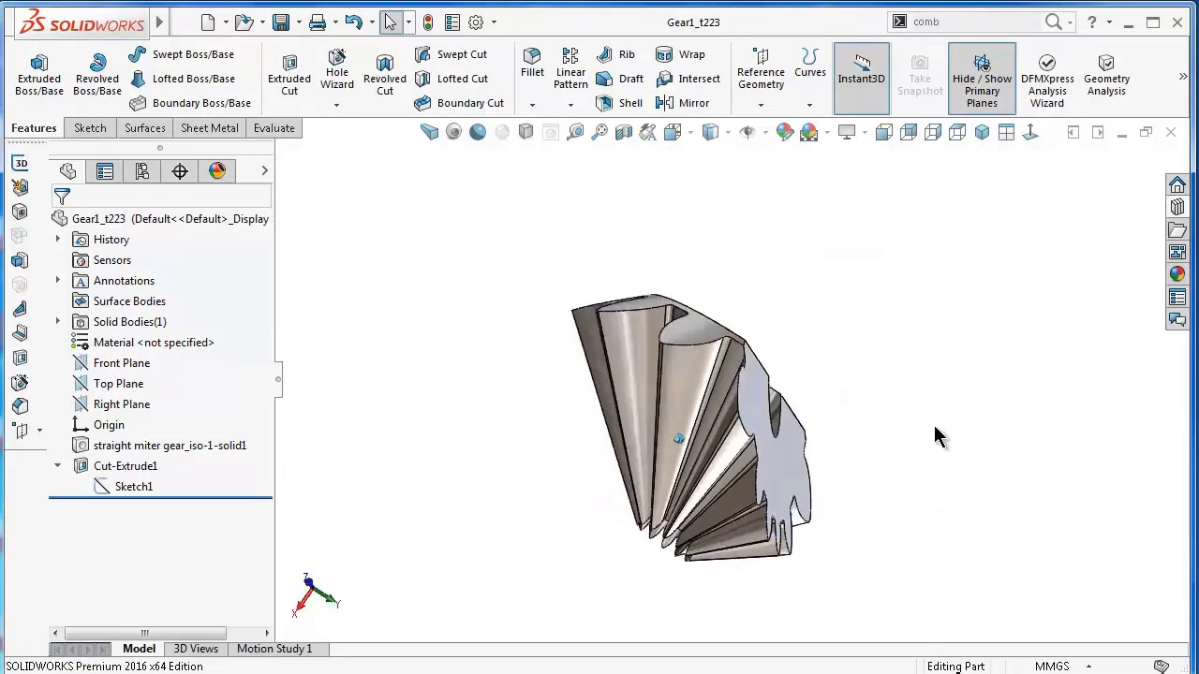
key(Up)
key(Up)
Sketch on the flat cut face, viewed normal, with a horizontal centerline from the origin.
click(773, 506)
click(864, 442)
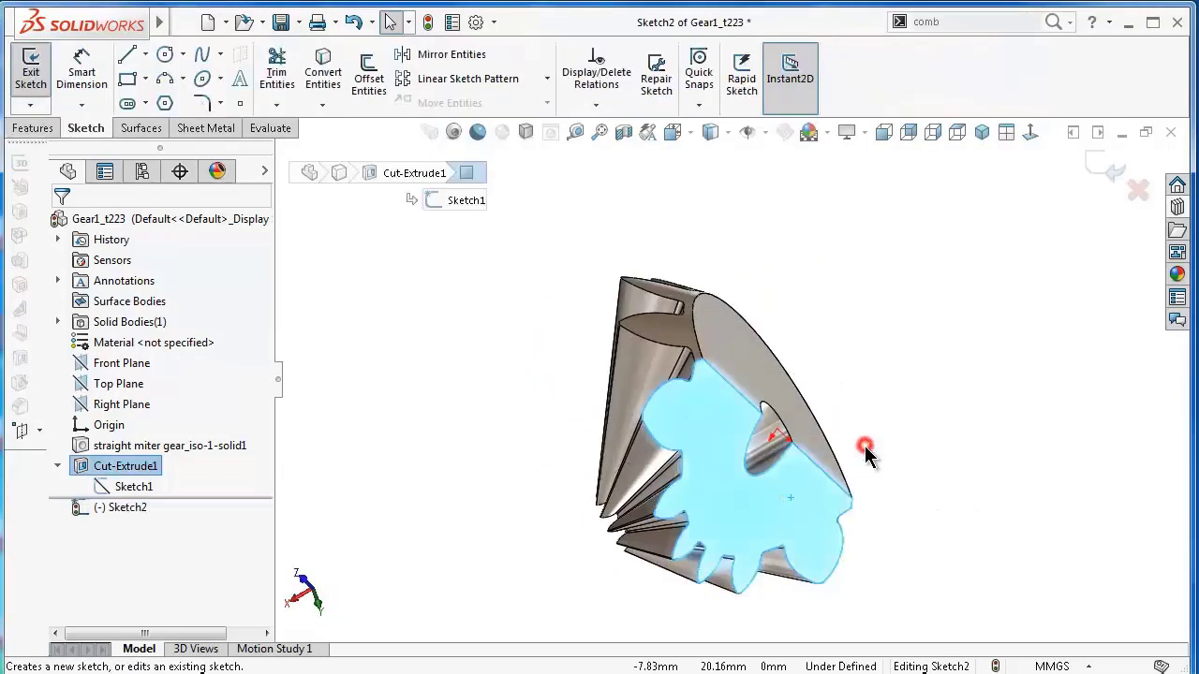
click(1029, 132)
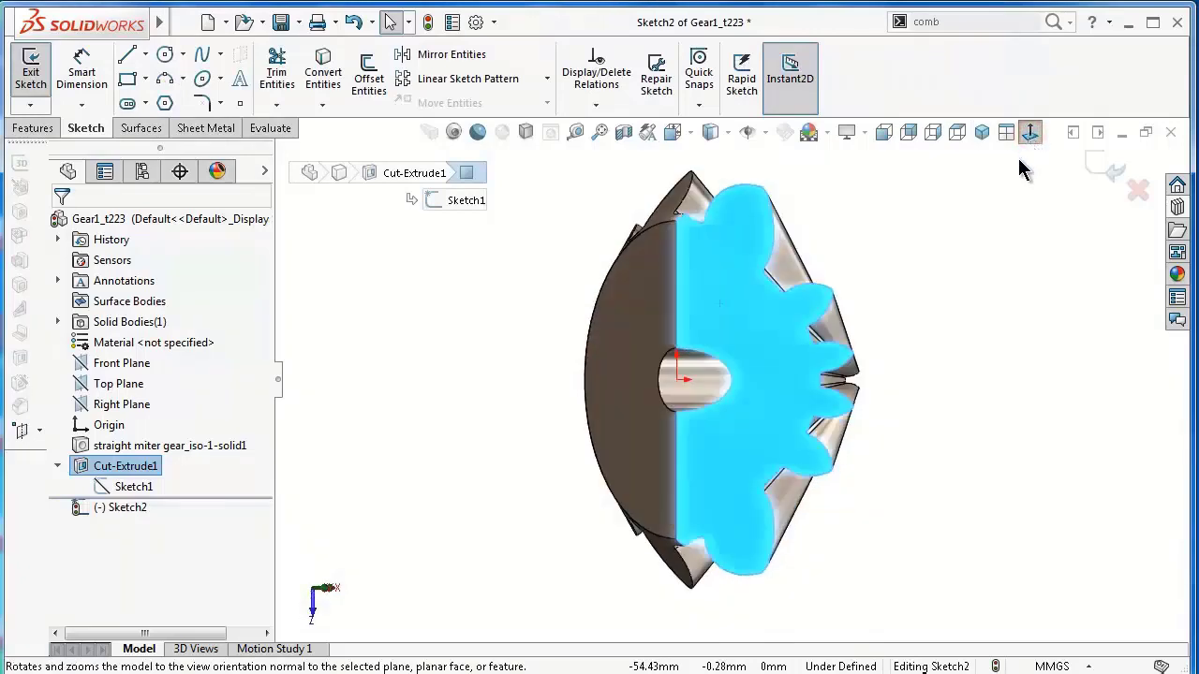
click(159, 58)
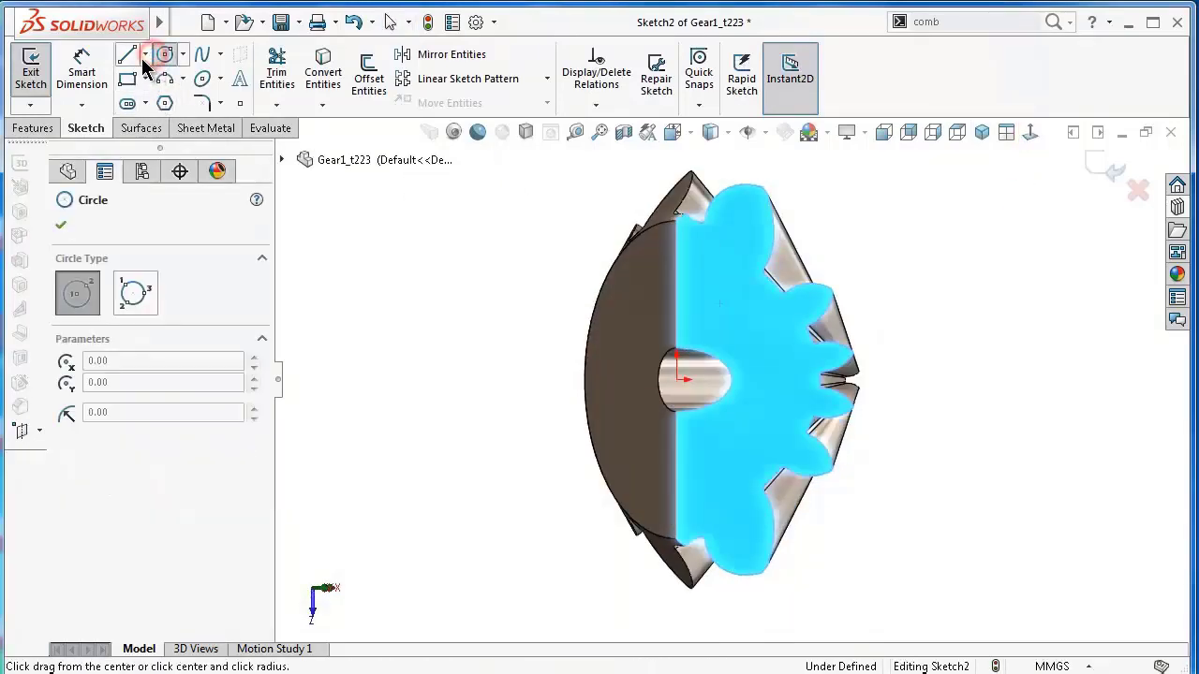
click(146, 53)
click(161, 99)
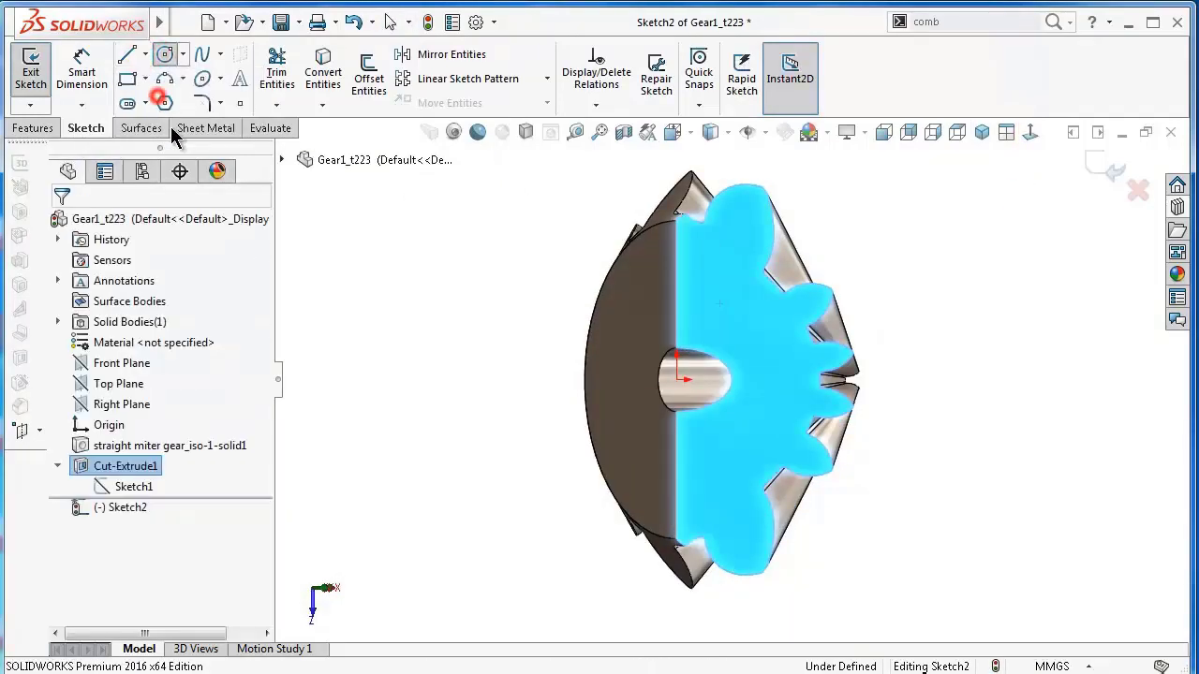
click(680, 380)
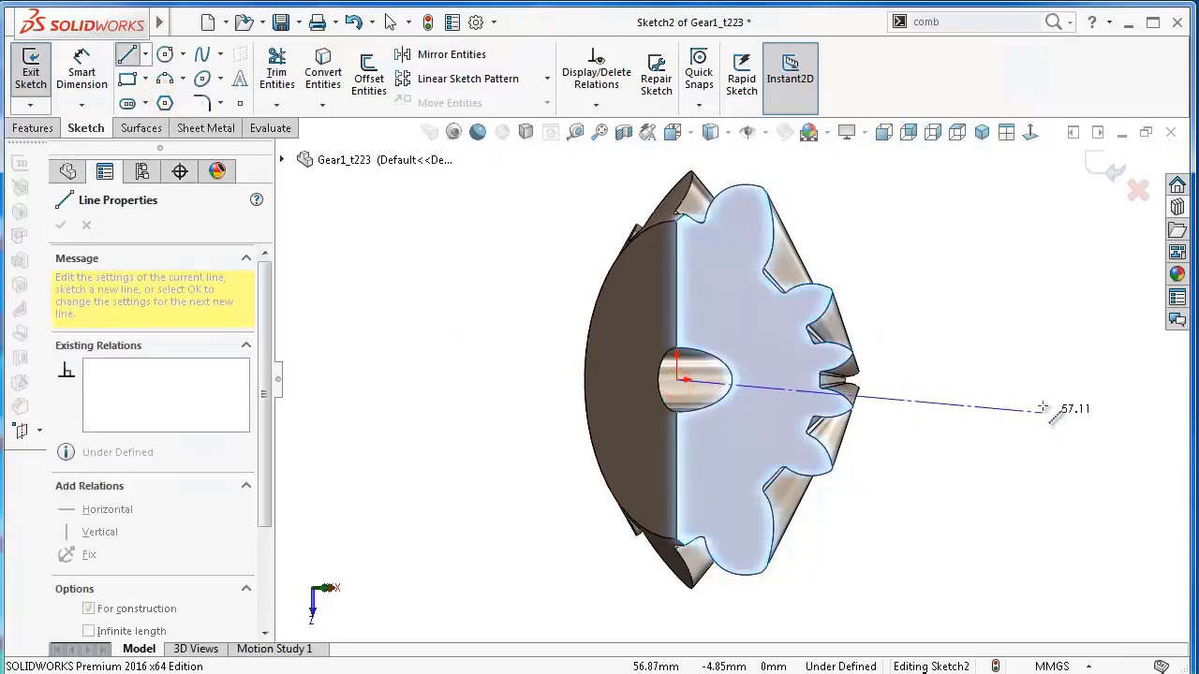
click(1045, 378)
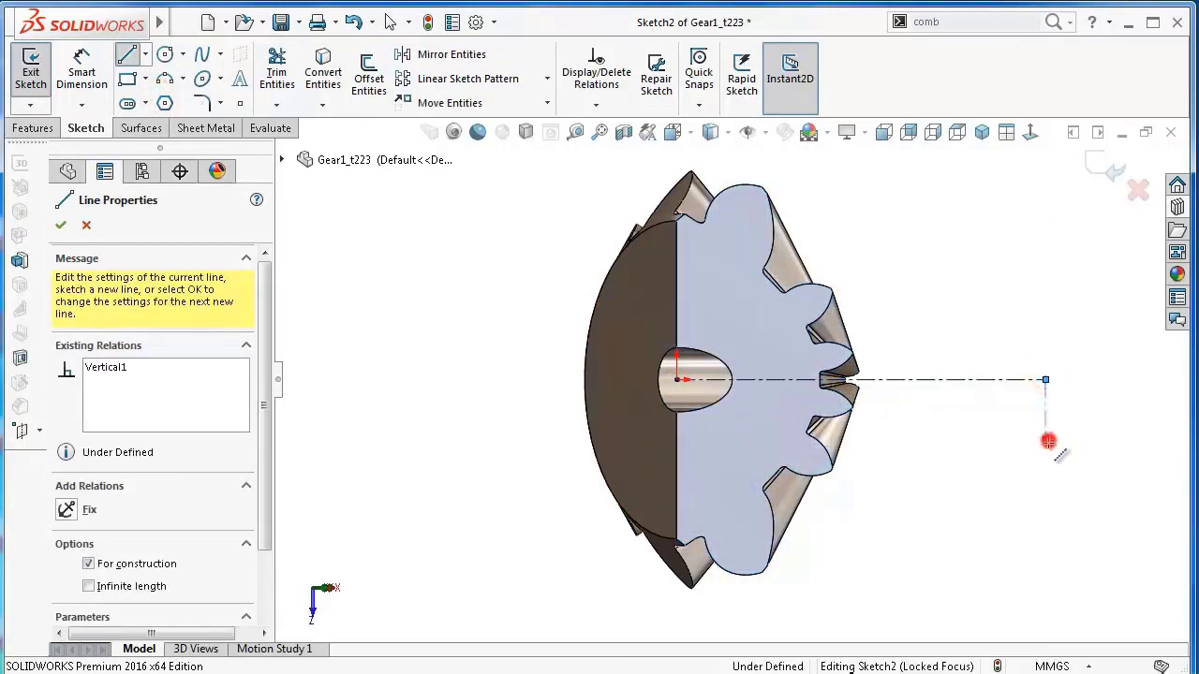
key(Escape)
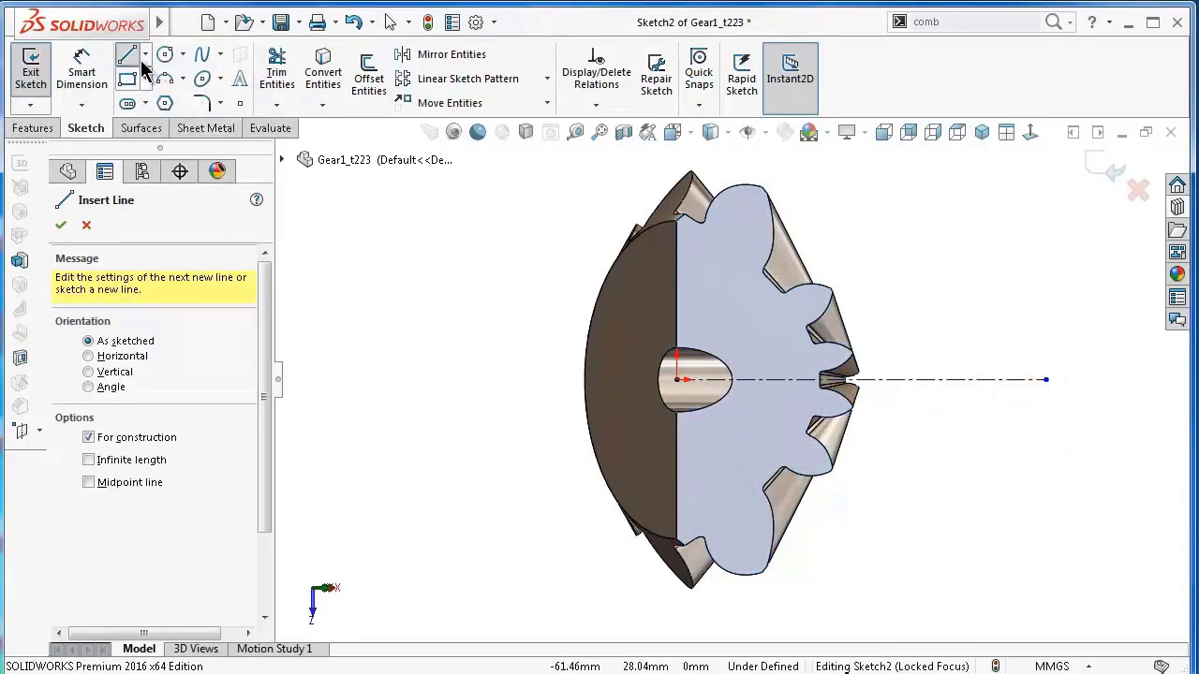
Draw an angled line from the origin up and to the right.
click(127, 54)
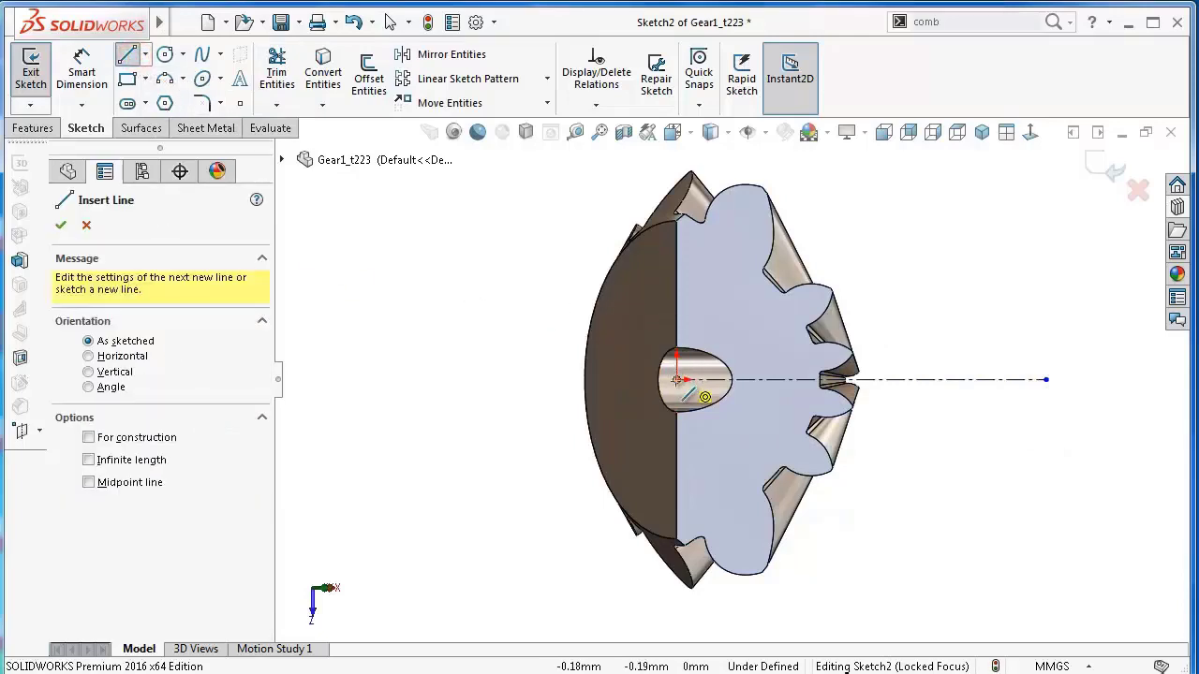
click(678, 379)
click(899, 228)
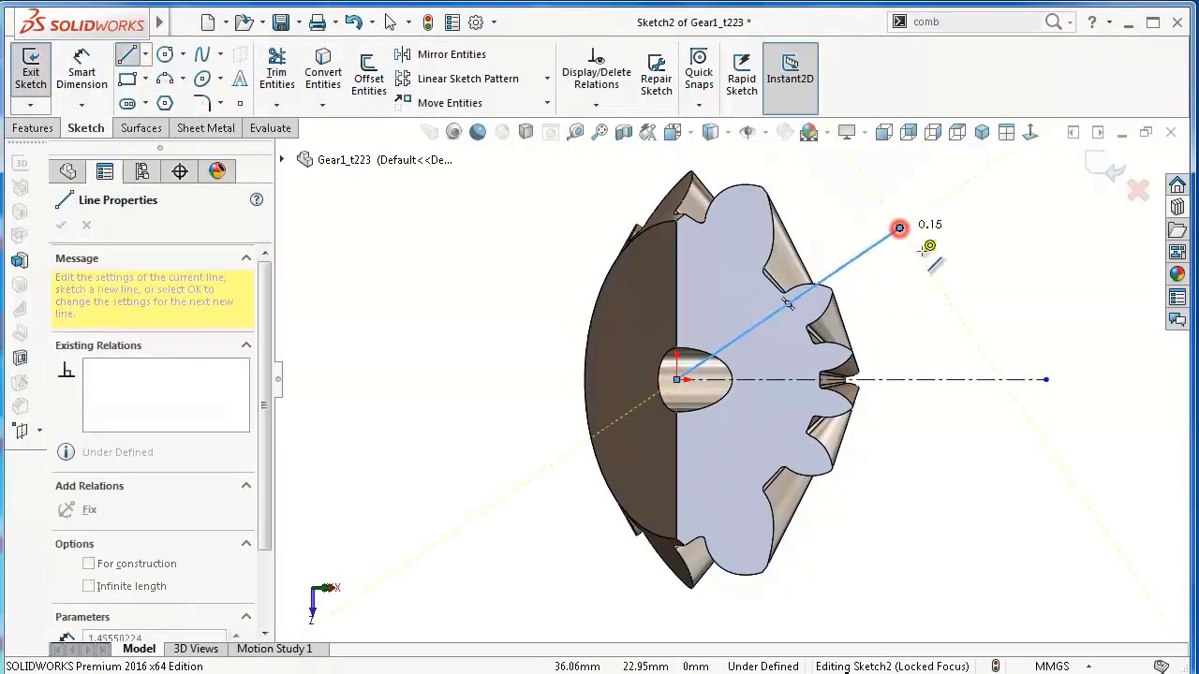
key(Escape)
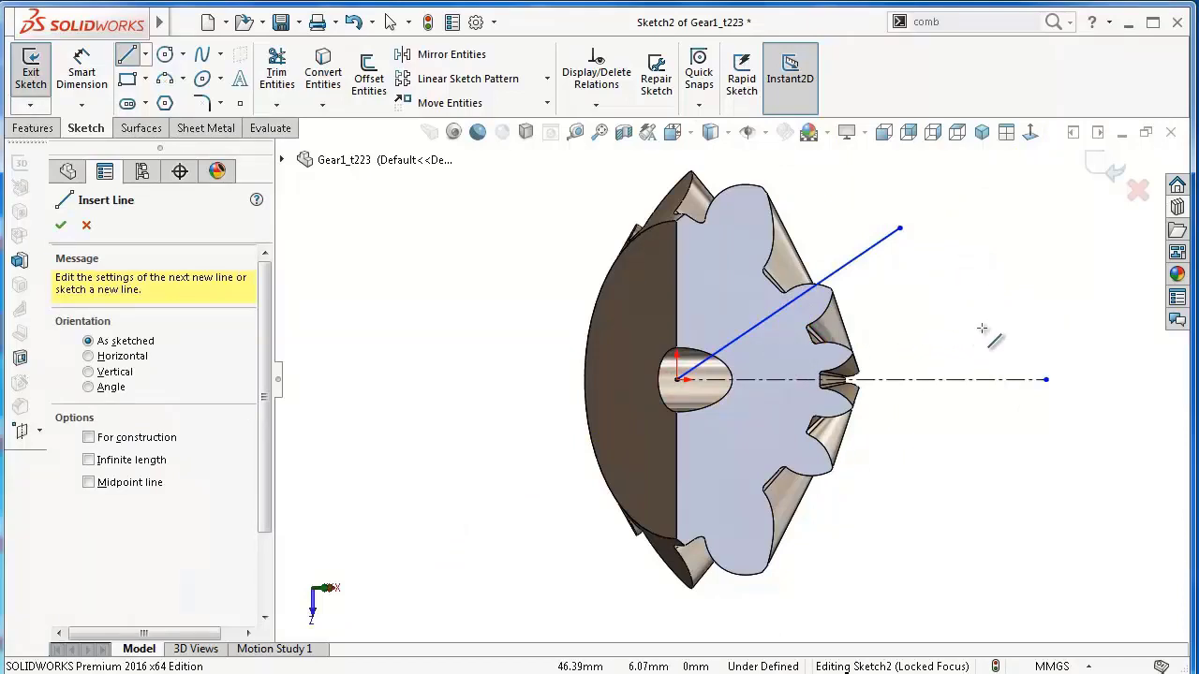
right_drag(982, 328, 984, 225)
Dimension the angled line at 45° to the centerline and the centerline length to 50 mm.
click(871, 247)
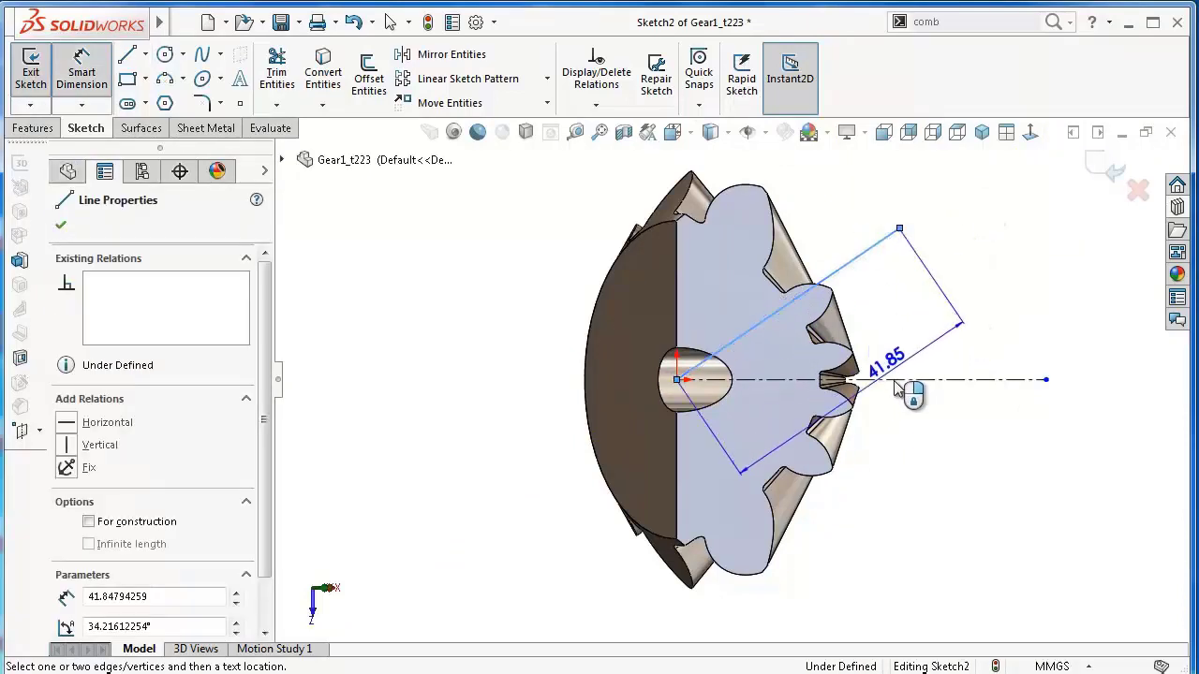
click(895, 380)
click(907, 356)
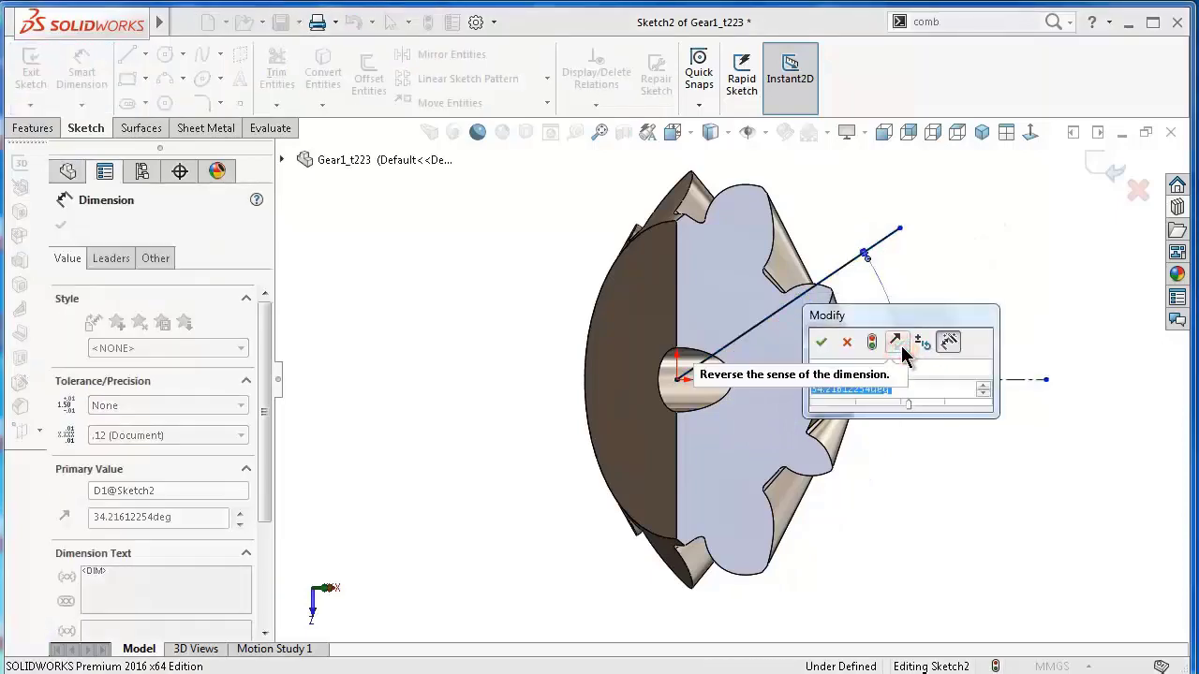
text(45)
key(Return)
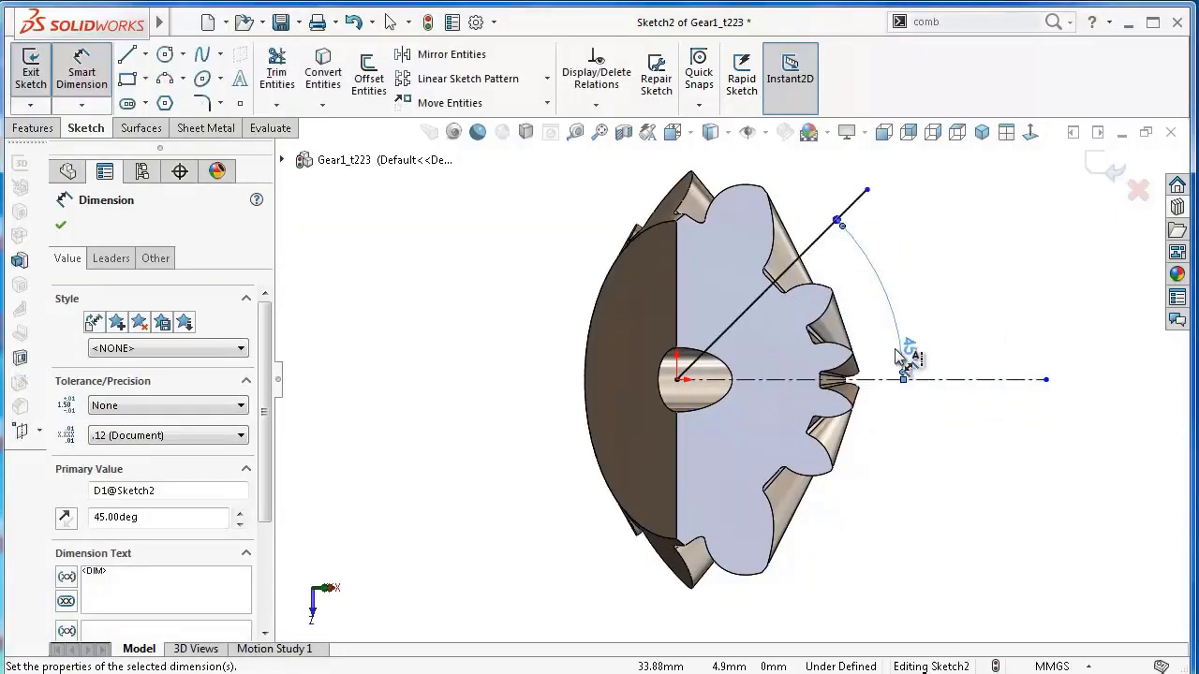
click(1028, 380)
click(1025, 440)
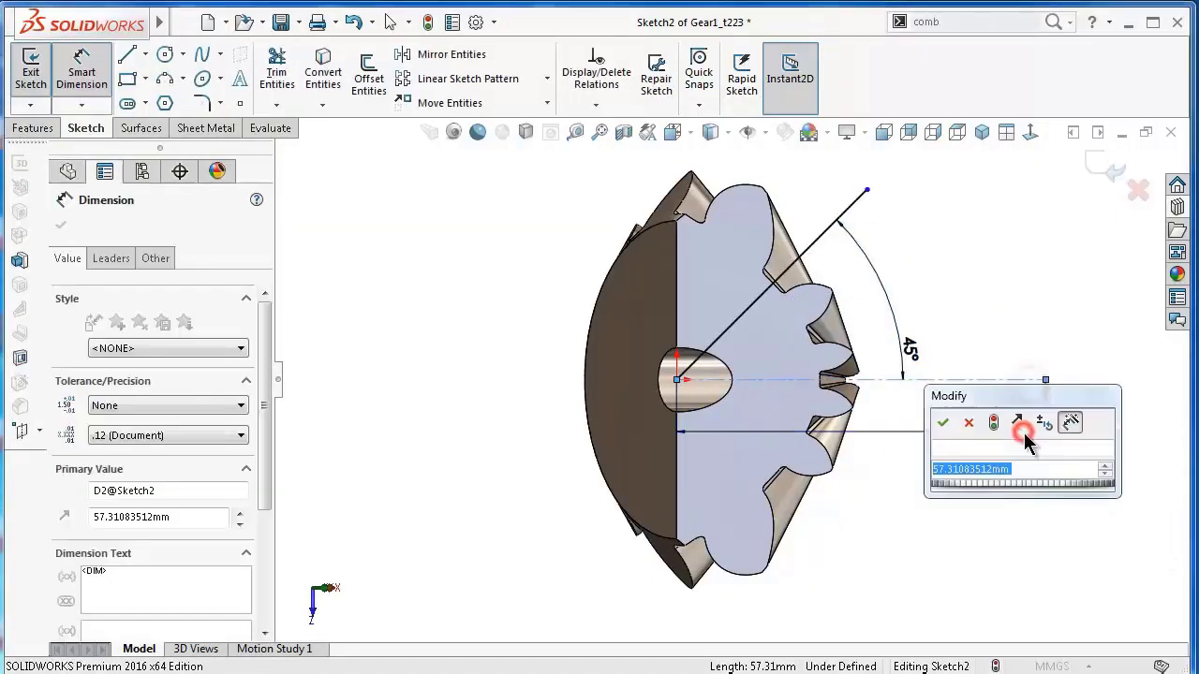
text(50)
key(Return)
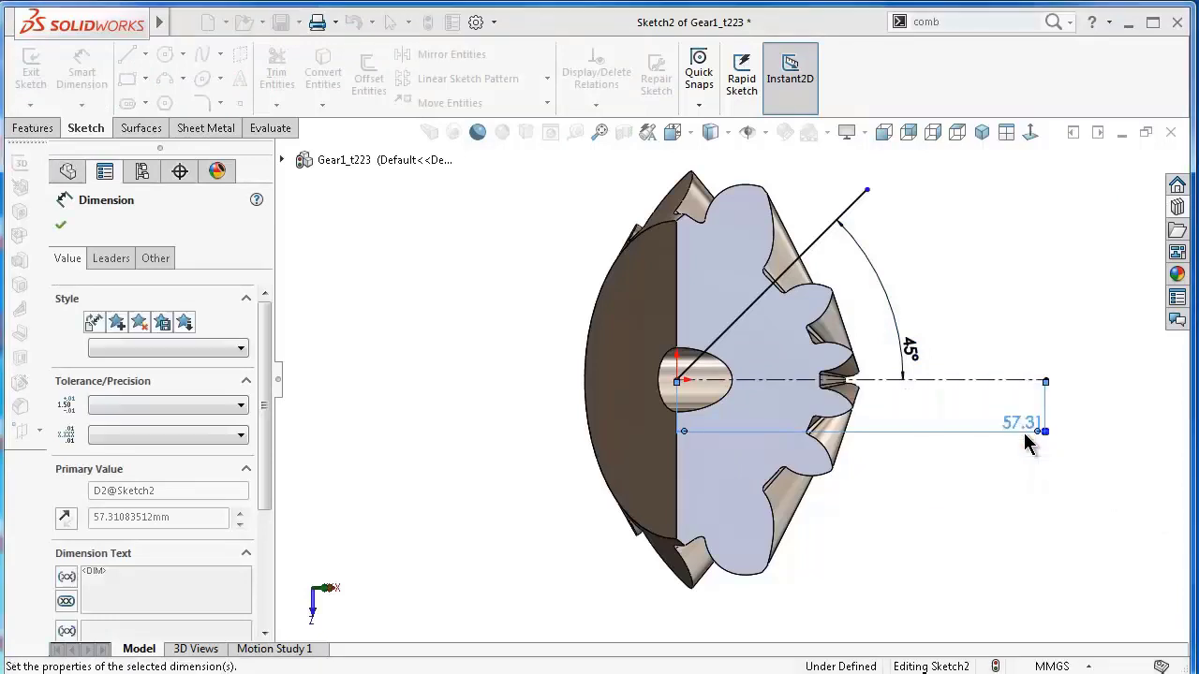
key(Escape)
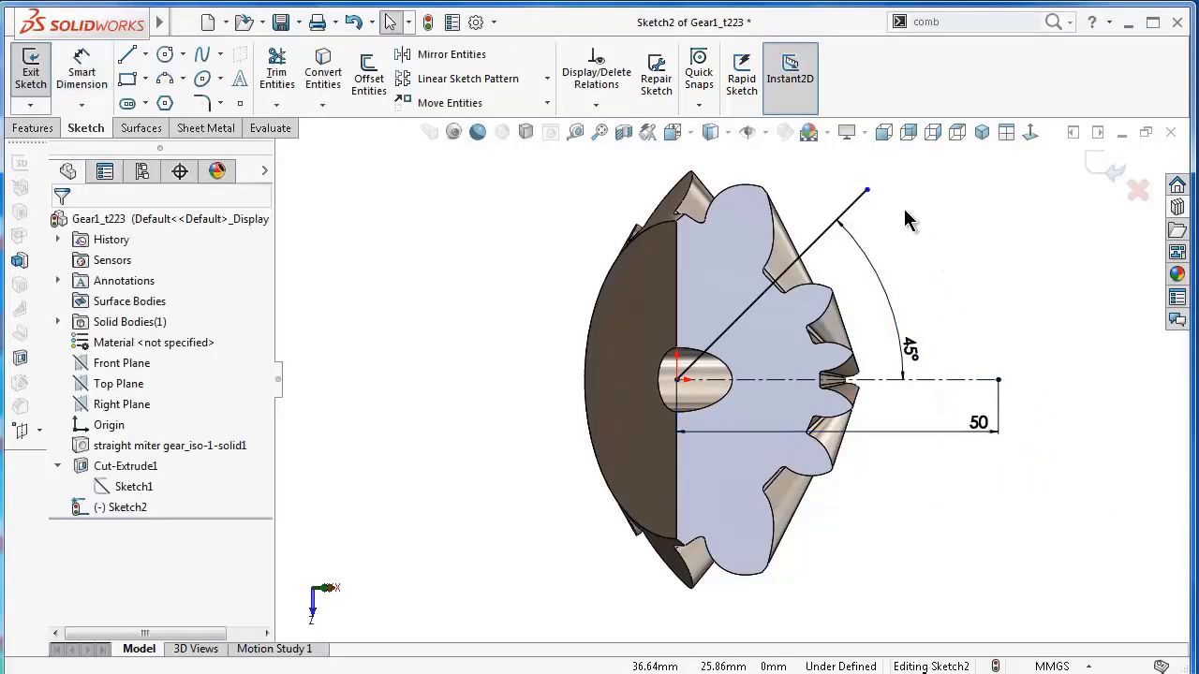
Make the angled line's end and the centerline's end vertically aligned, fully defining the sketch.
click(868, 191)
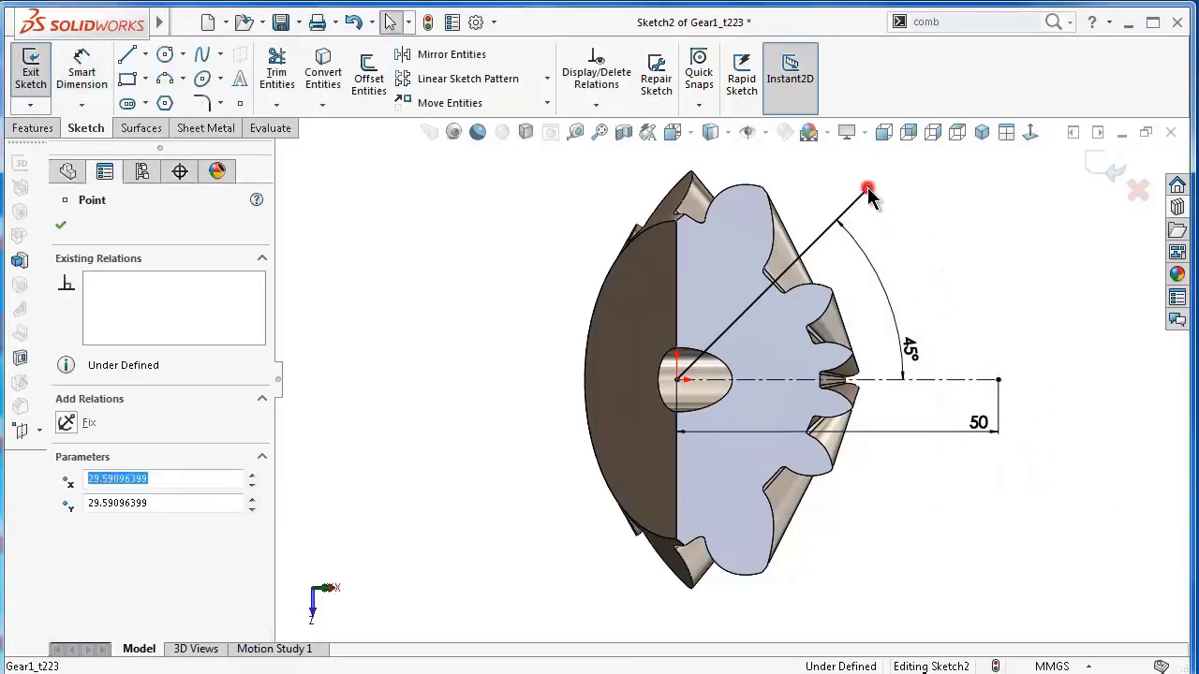
ctrl+click(998, 381)
click(1076, 298)
click(999, 271)
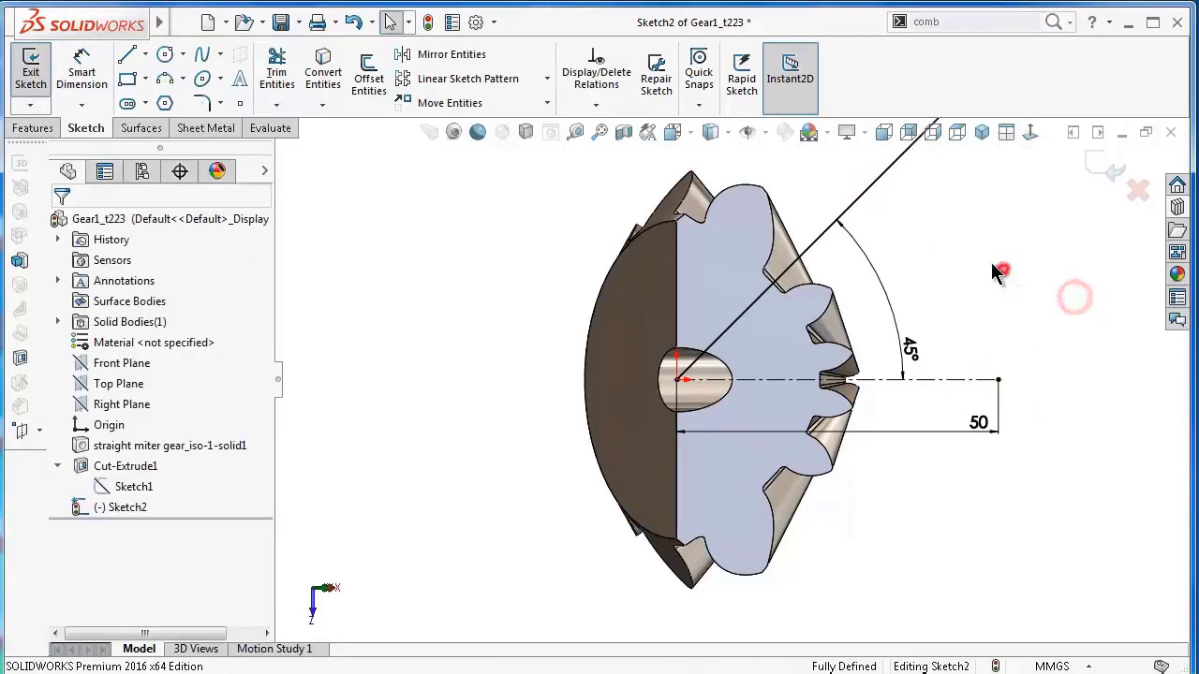
key(f)
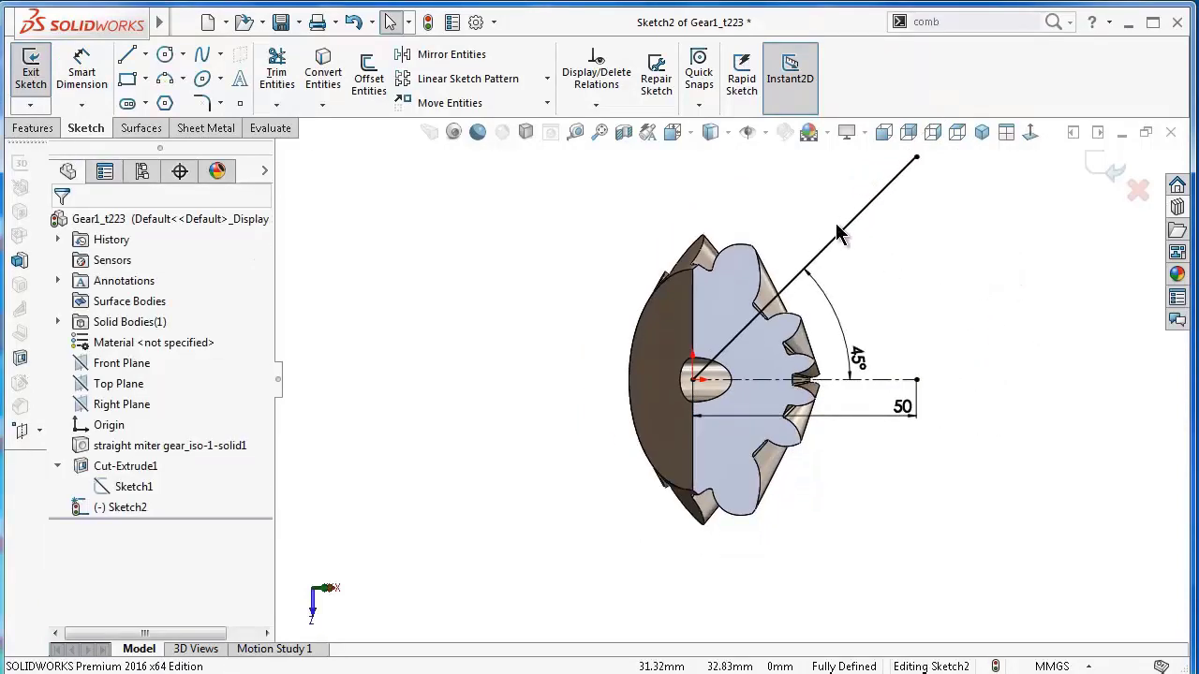
Mirror the 45° line about the horizontal centerline.
click(452, 55)
click(884, 189)
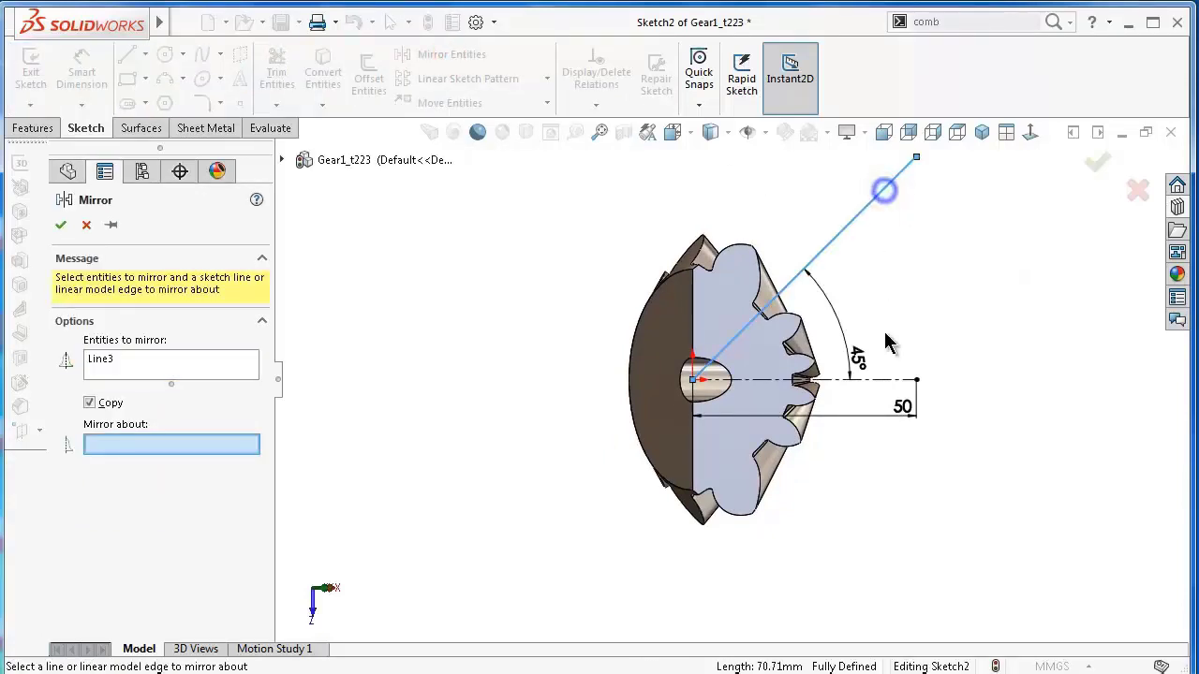
click(885, 381)
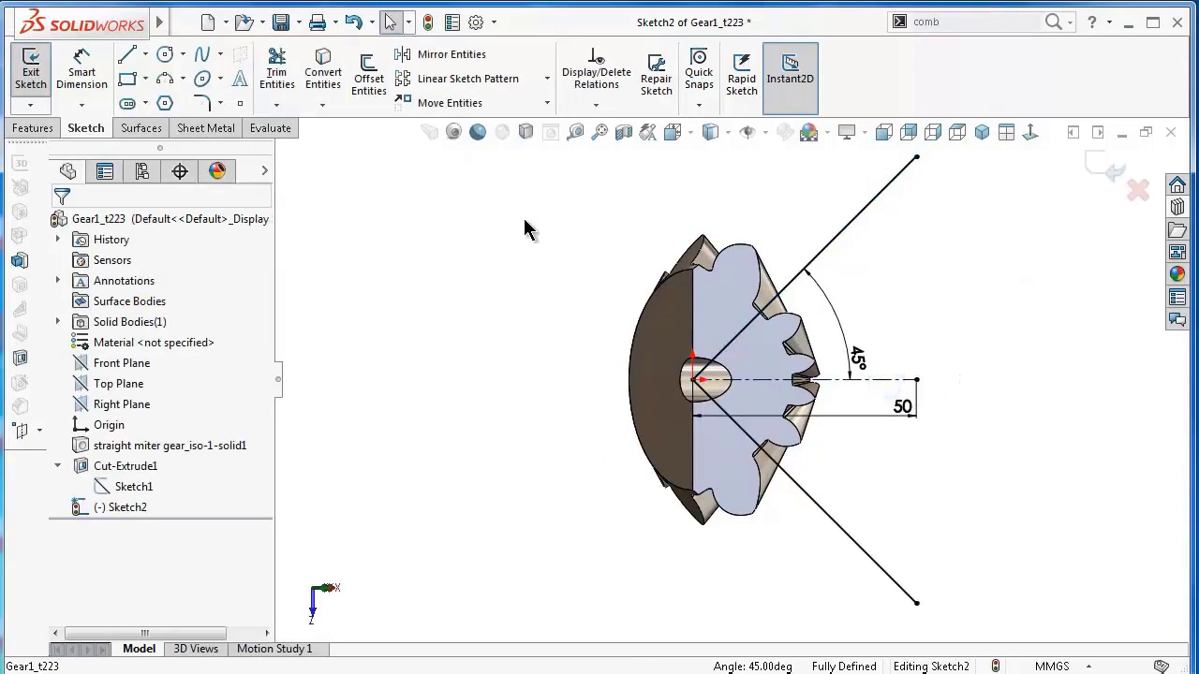
key(Return)
click(14, 131)
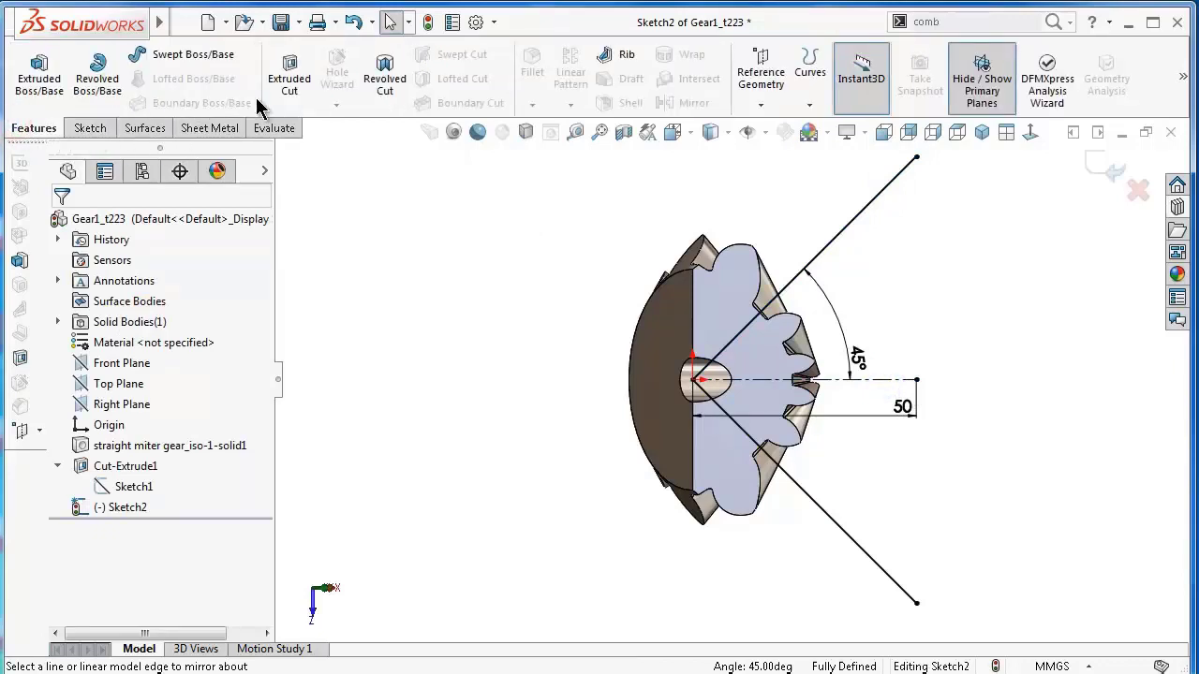
Extrude-cut the 45° sketch Through All – Both with Flip side to cut, keeping only the wedge.
click(283, 82)
click(156, 336)
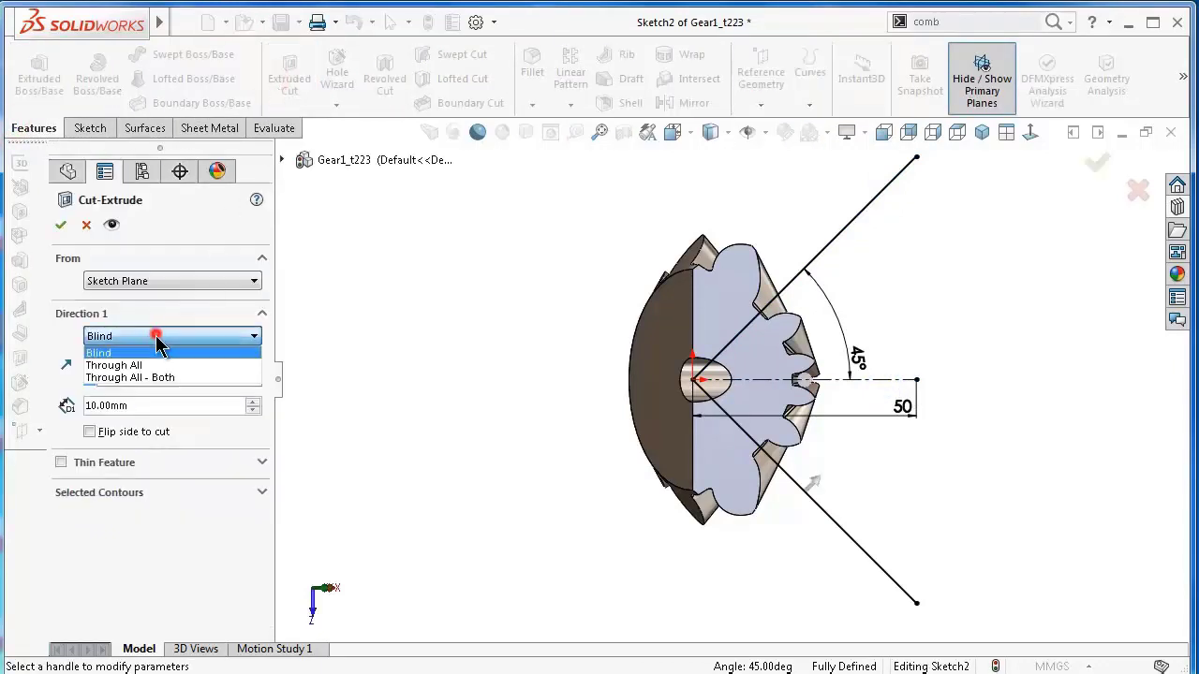
click(165, 378)
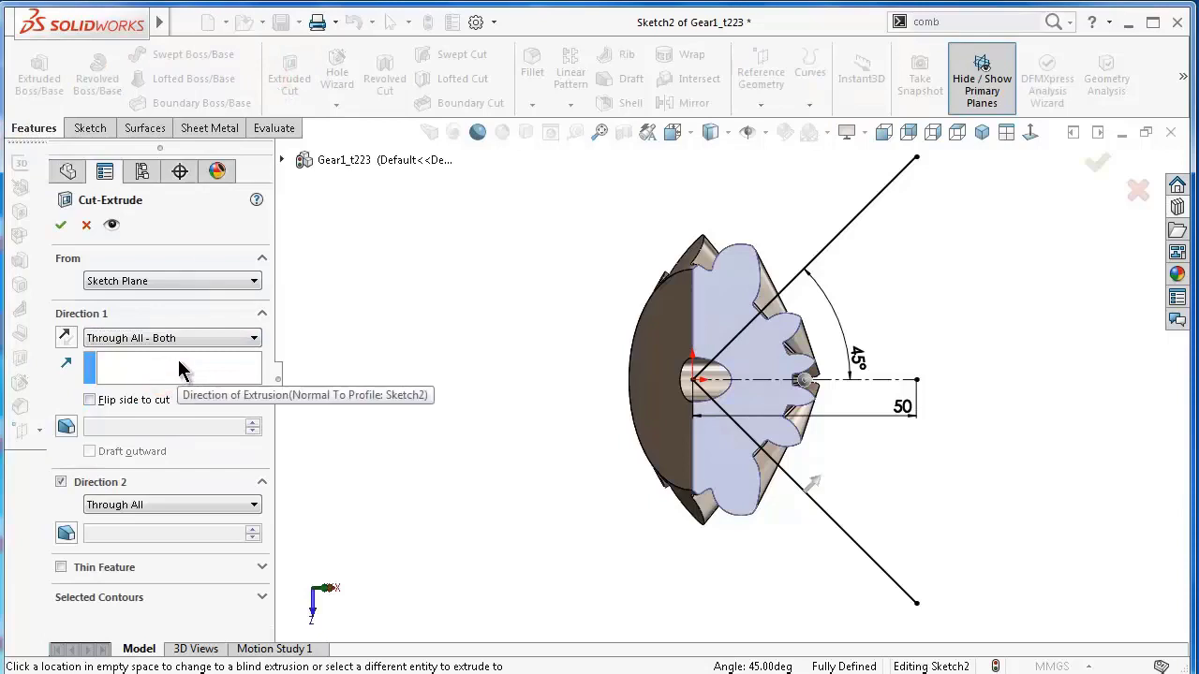
click(90, 401)
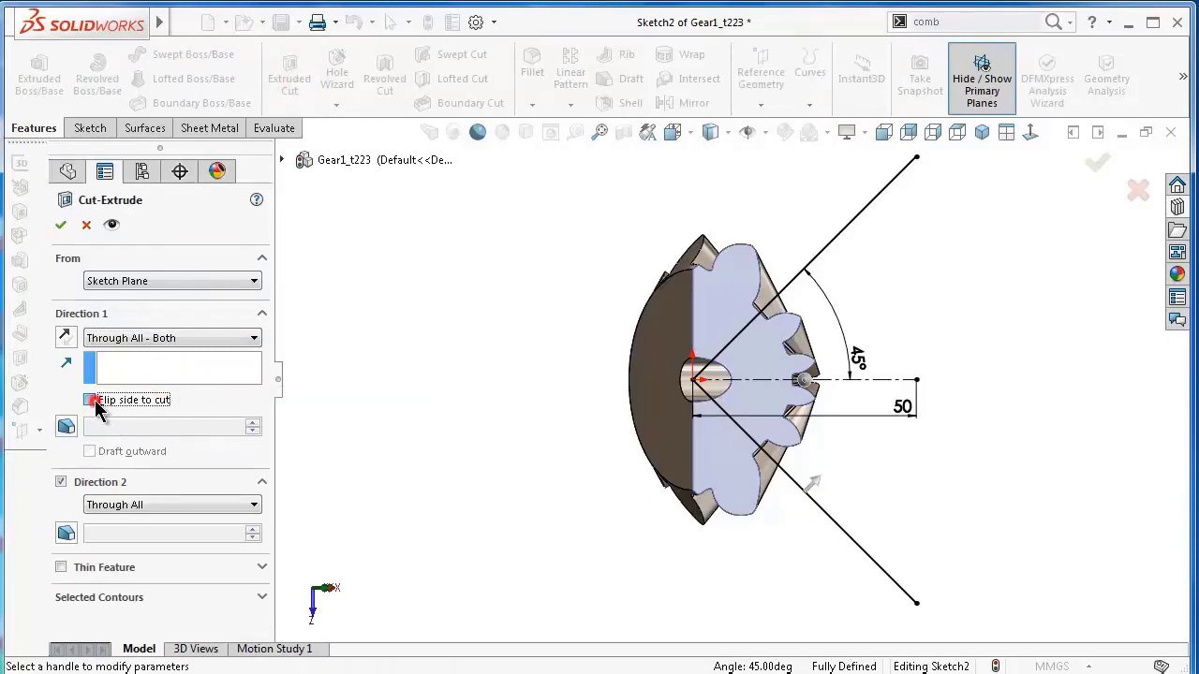
click(58, 227)
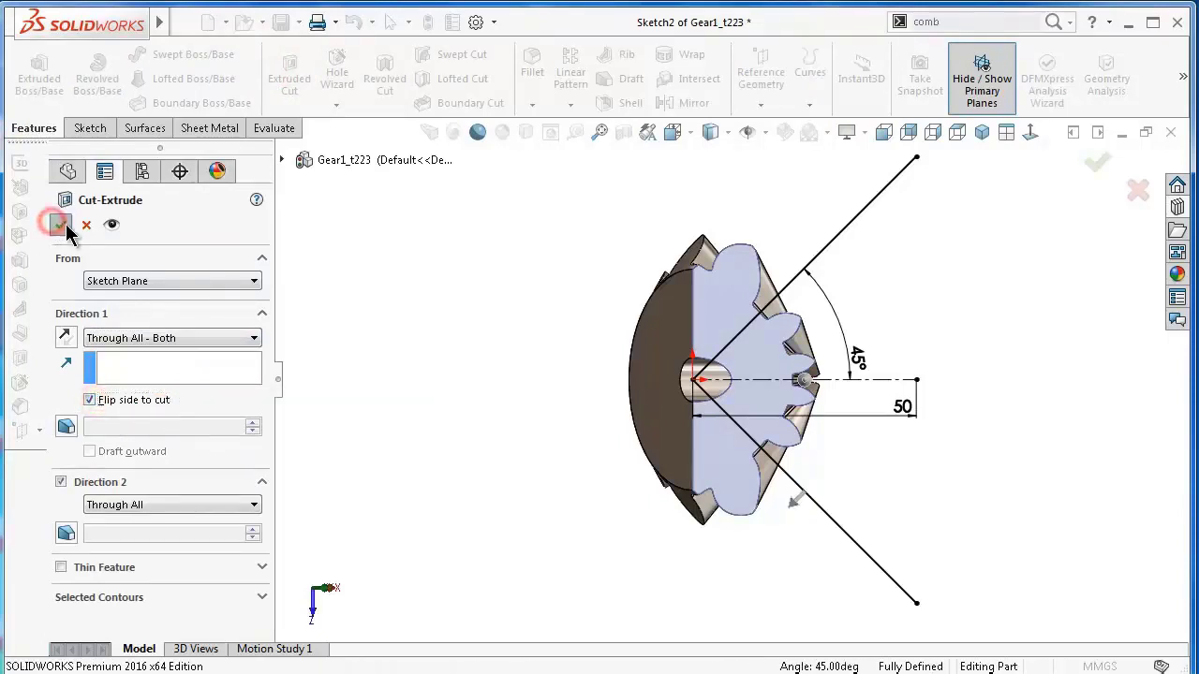
click(531, 382)
mouse_move(686, 444)
middle_down()
mouse_move(845, 591)
mouse_move(846, 570)
mouse_move(764, 483)
mouse_move(530, 409)
mouse_move(725, 479)
mouse_move(774, 512)
mouse_move(785, 540)
mouse_move(928, 480)
middle_up()
Roll the model back to before Cut-Extrude1 and turn the gear toward its back face.
click(923, 468)
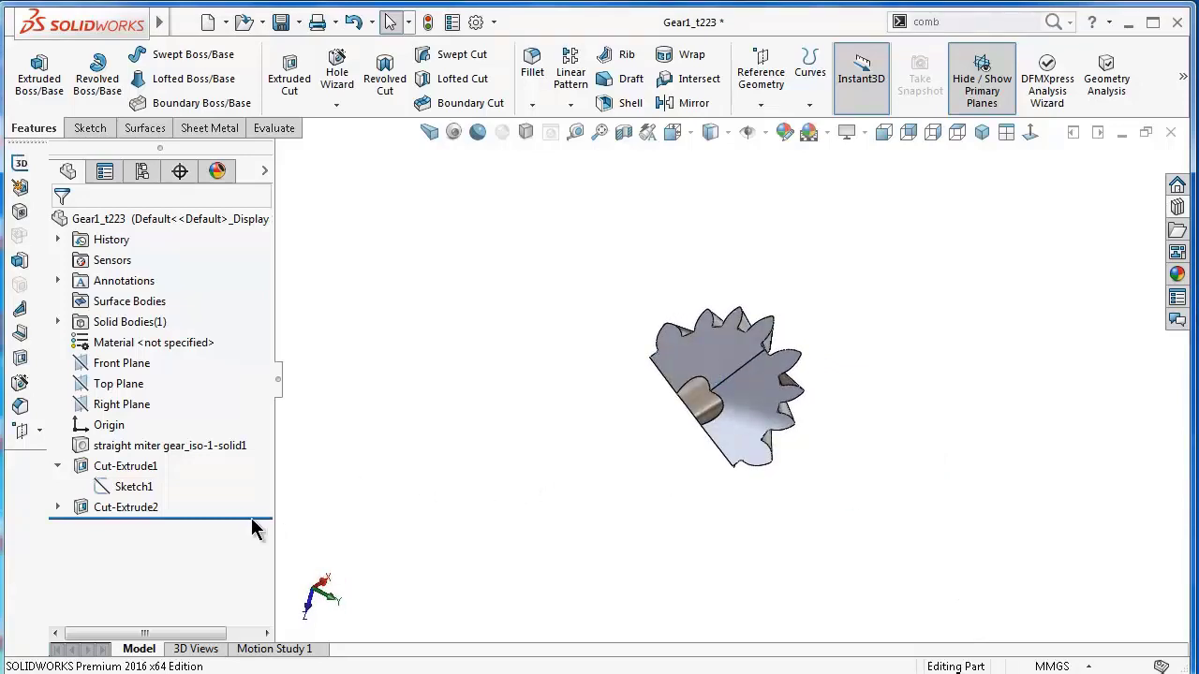
drag(260, 515, 258, 467)
middle_drag(618, 513, 691, 422)
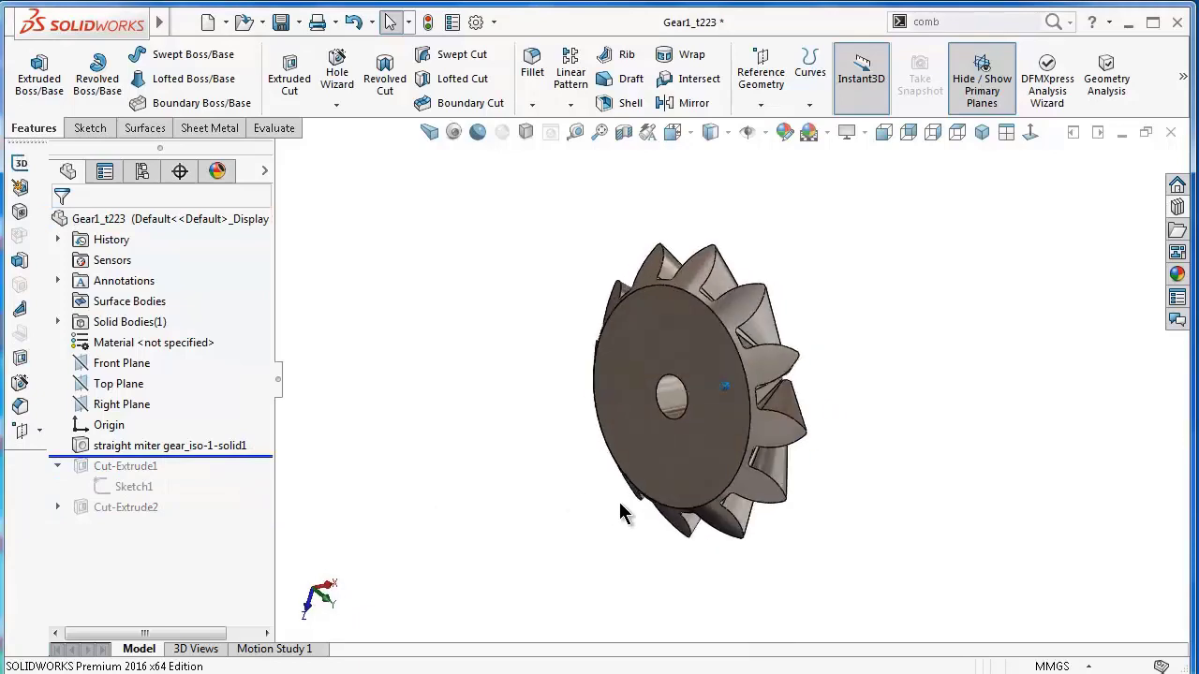
Sketch on the flat back face, convert the 10 mm bore edge into a circle, and start a boss extrude.
click(685, 420)
click(759, 367)
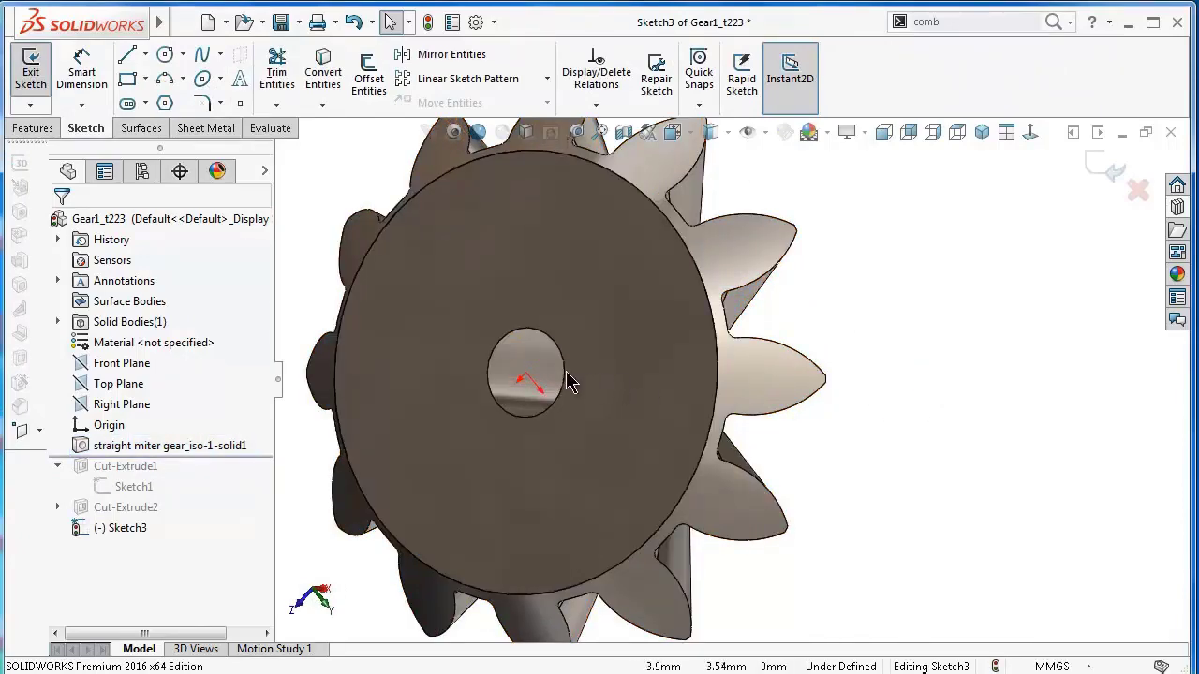
click(564, 379)
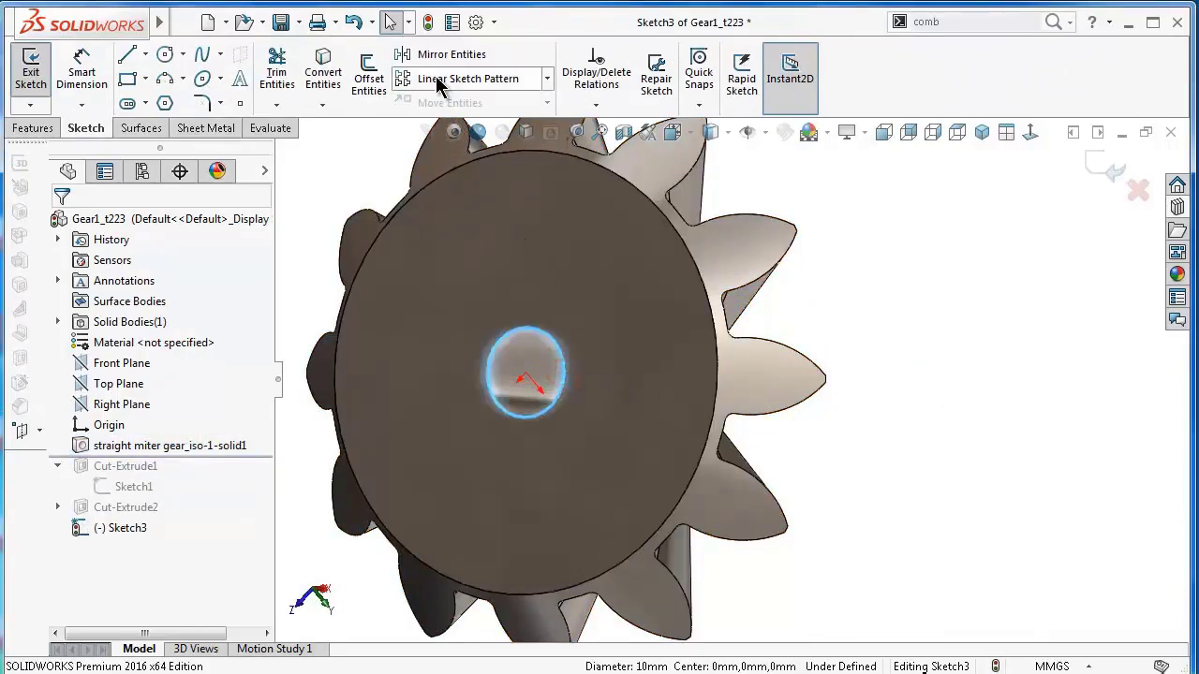
click(323, 64)
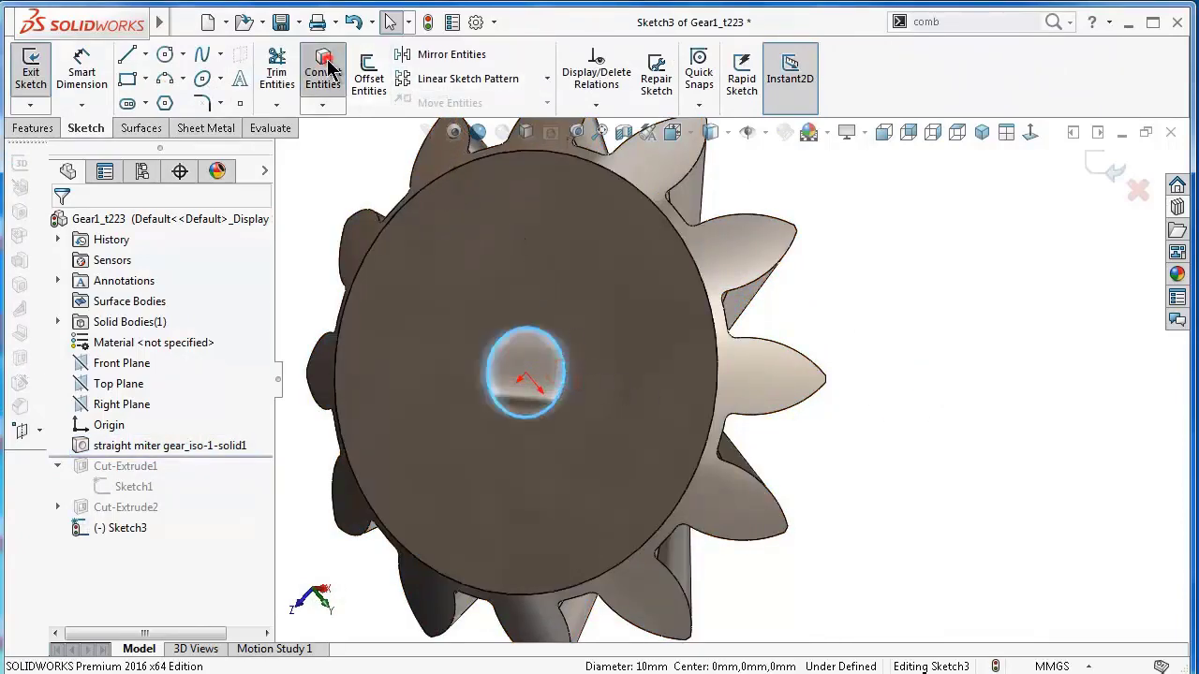
click(35, 128)
click(38, 70)
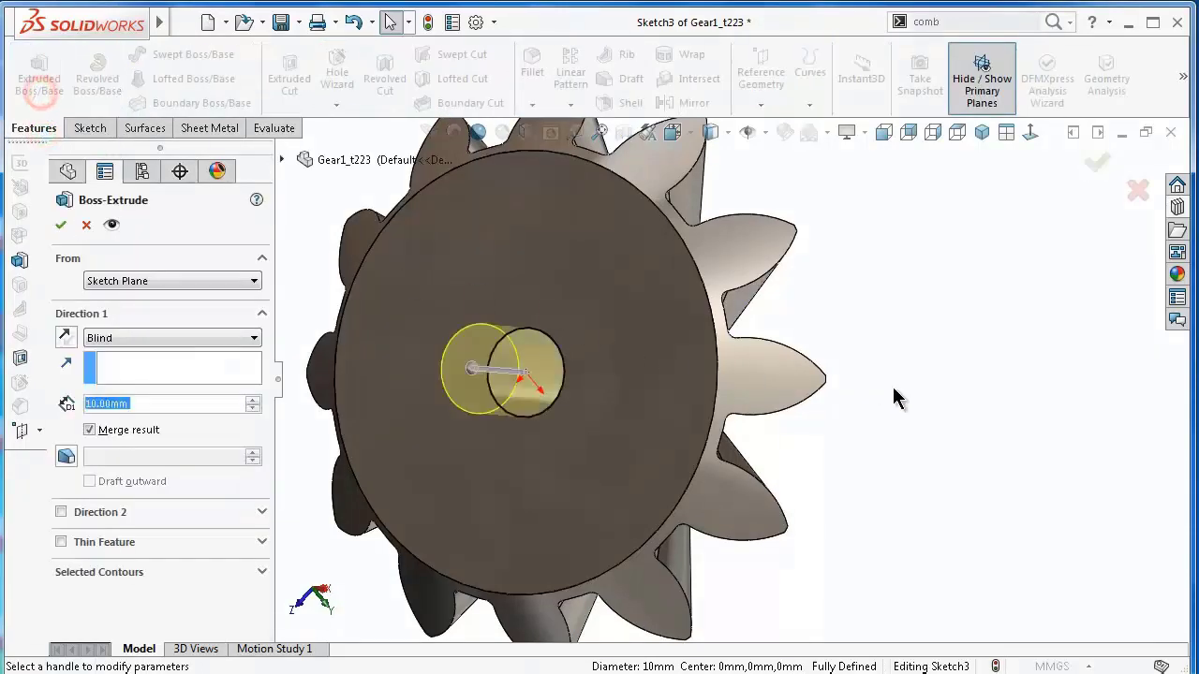
Extrude the bore circle reversed, 15 mm deep into the gear, as Boss-Extrude1.
middle_drag(850, 375, 524, 384)
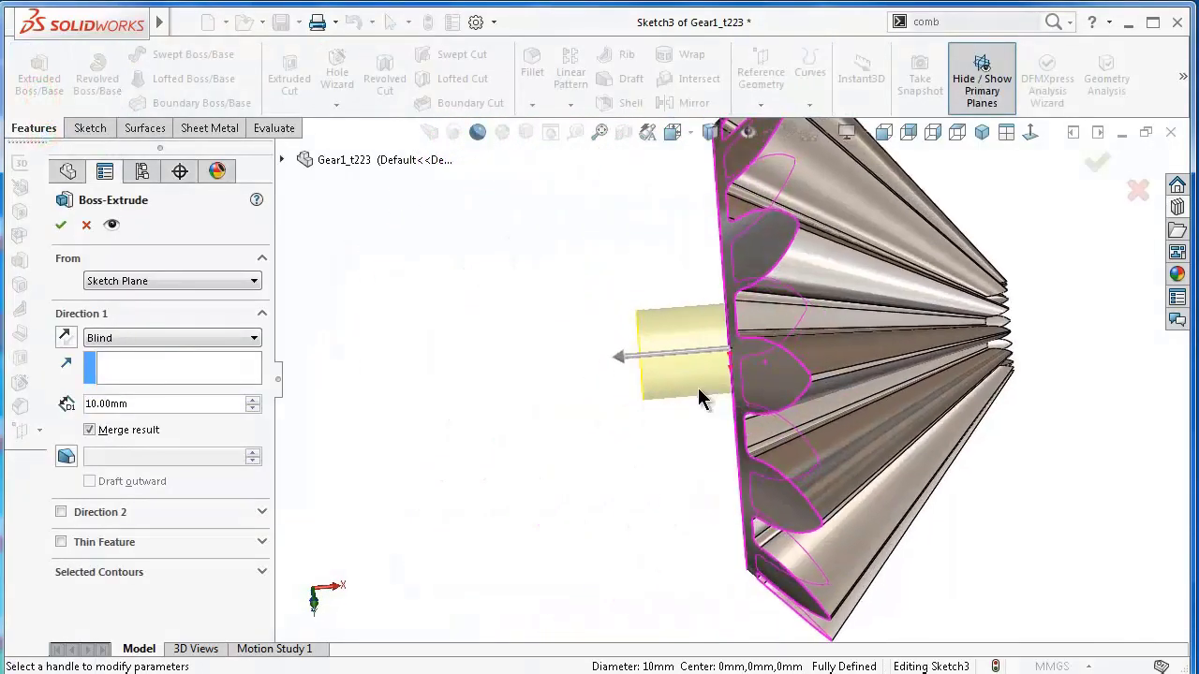
click(69, 339)
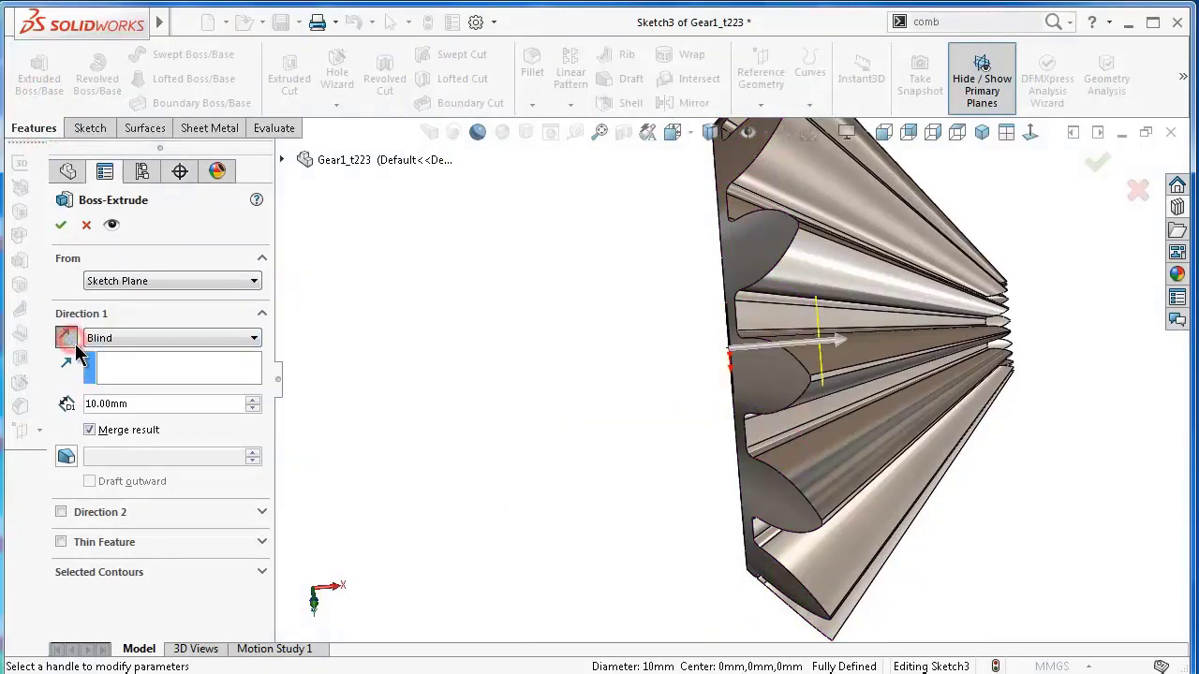
click(253, 403)
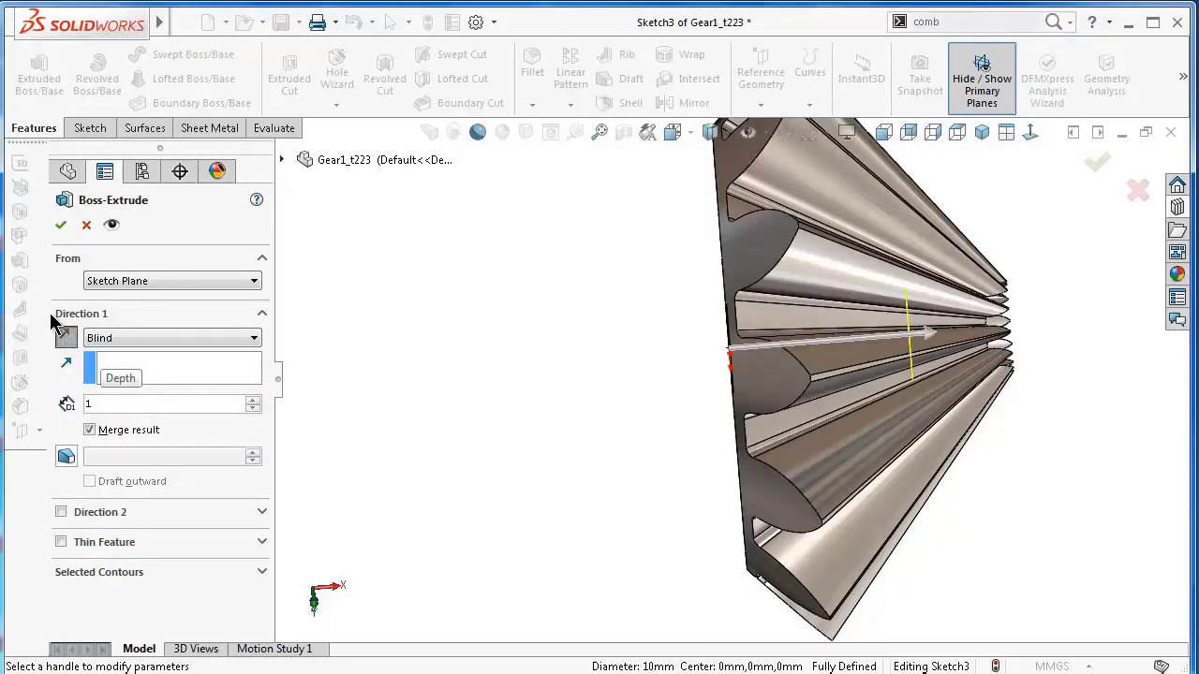
click(60, 225)
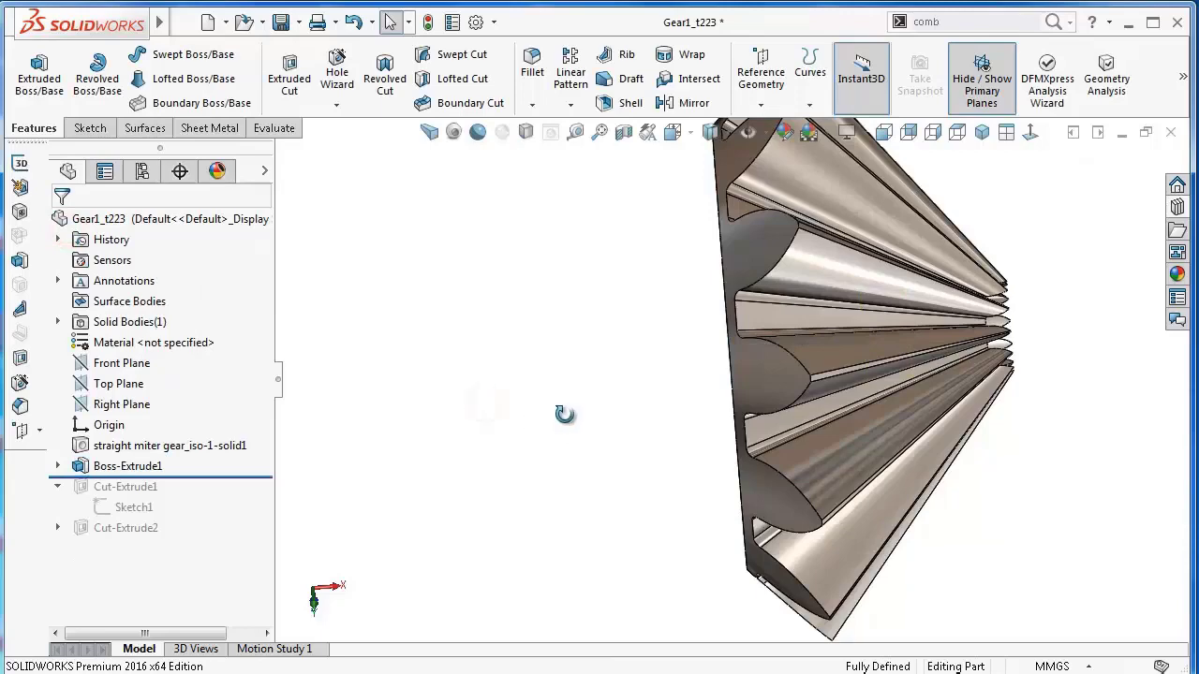
middle_drag(565, 414, 450, 463)
Roll forward below Cut-Extrude2 to restore both cuts, then bring up the Painted appearances.
drag(233, 478, 225, 535)
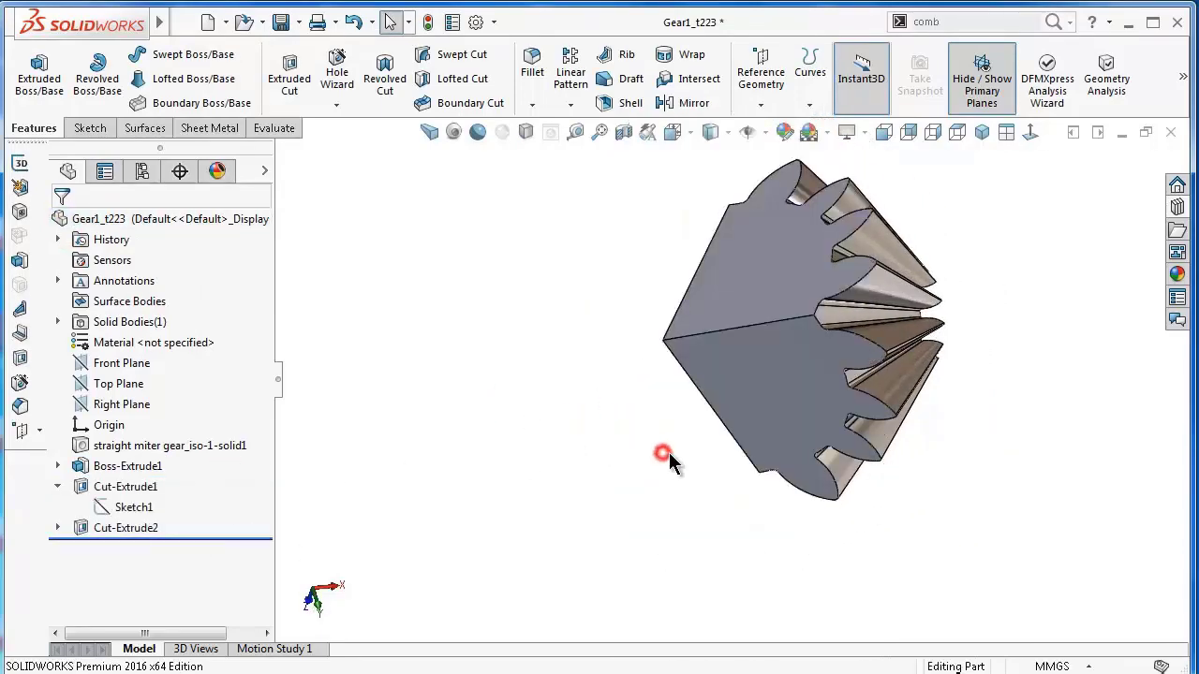
middle_drag(681, 426, 678, 412)
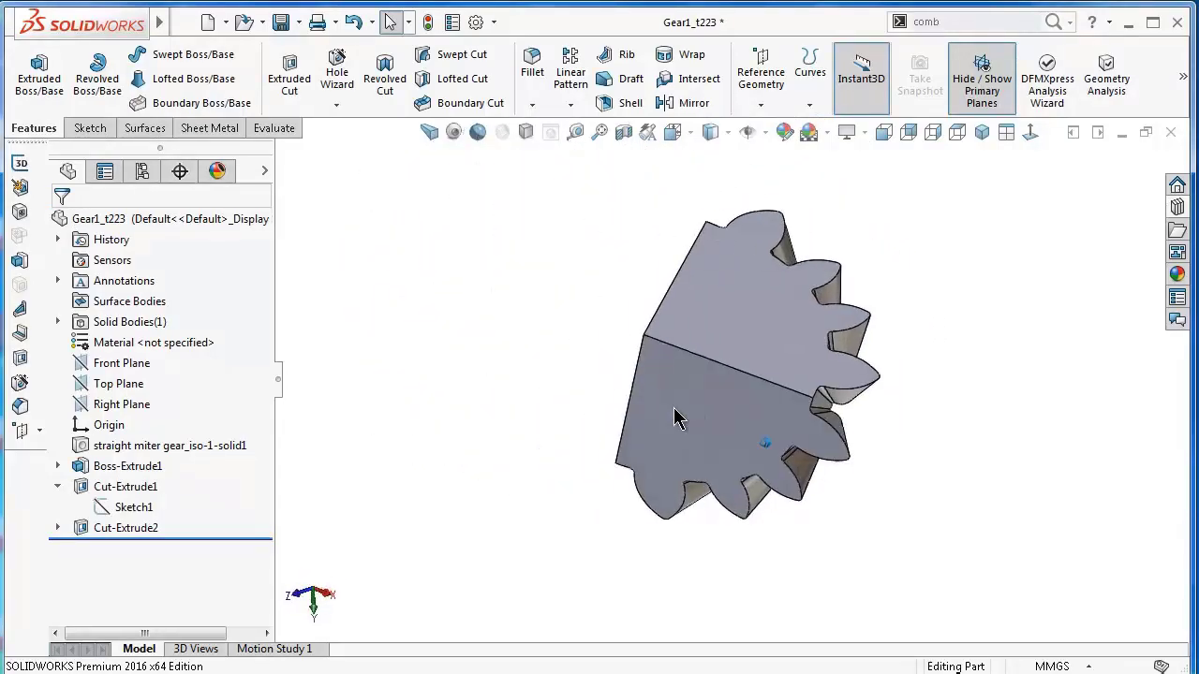
click(1177, 274)
Apply red spray paint to the gear, then select its whole solid body for painting.
double_click(985, 483)
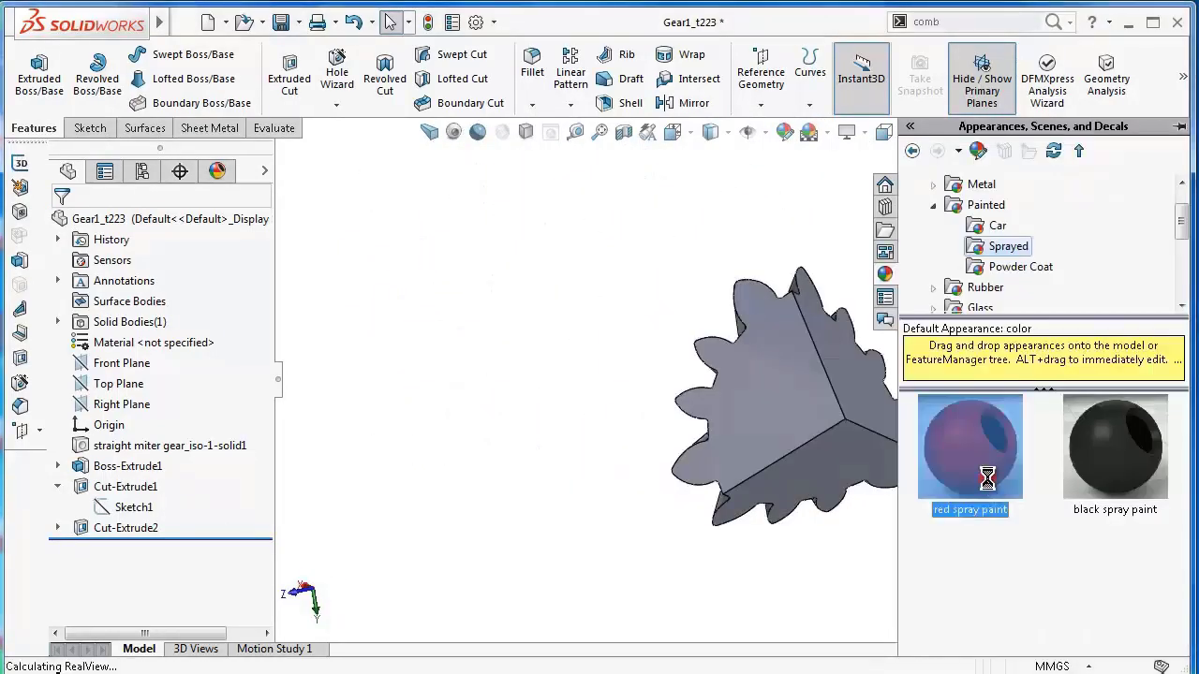
mouse_move(591, 417)
middle_down()
mouse_move(793, 555)
mouse_move(389, 585)
middle_up()
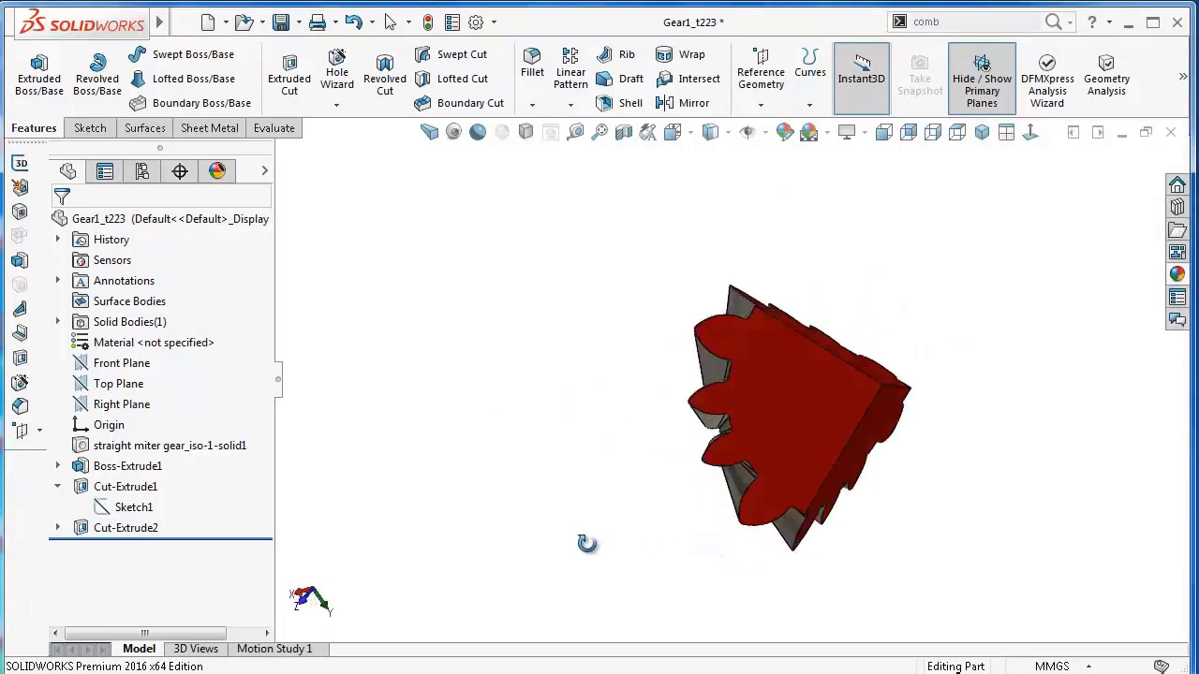
scroll(843, 476, down, 2)
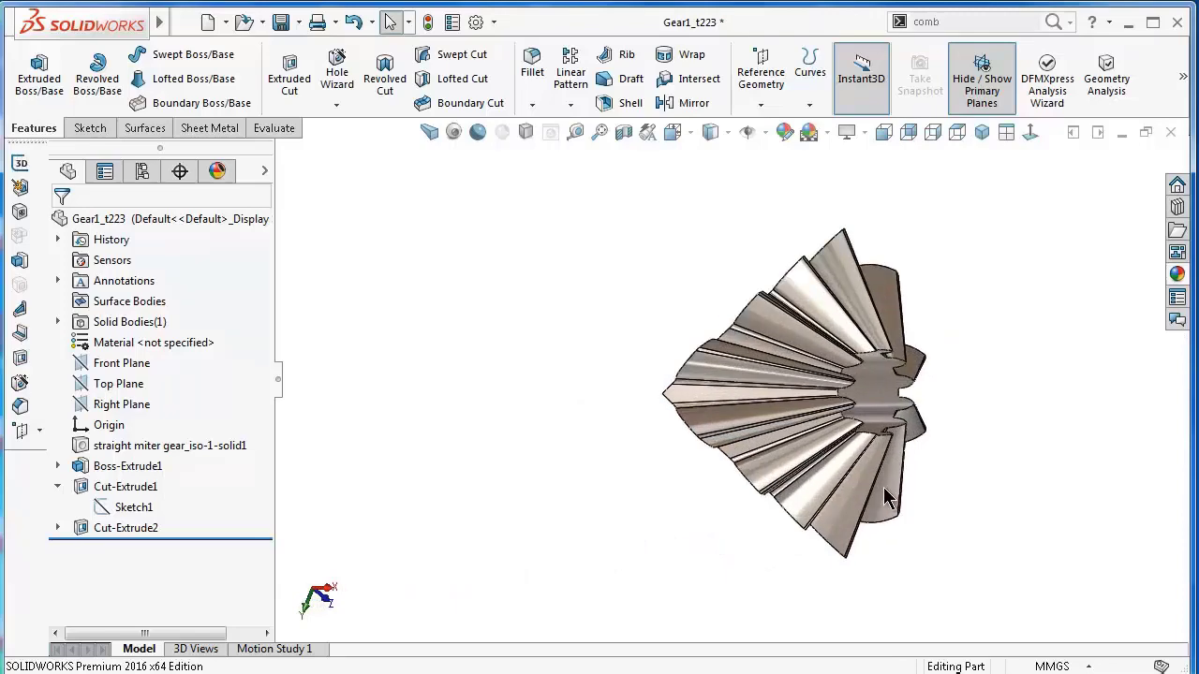
click(219, 445)
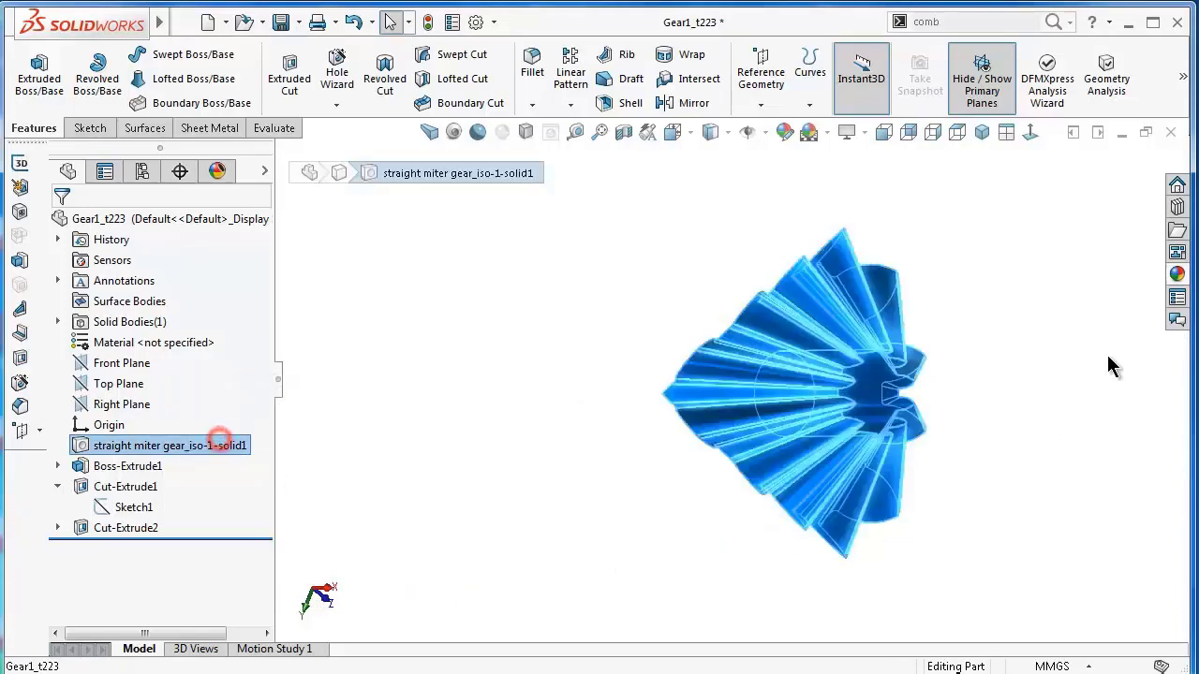
click(1177, 275)
Paint the whole body red spray paint and inspect it from several sides, ending isometric.
double_click(971, 449)
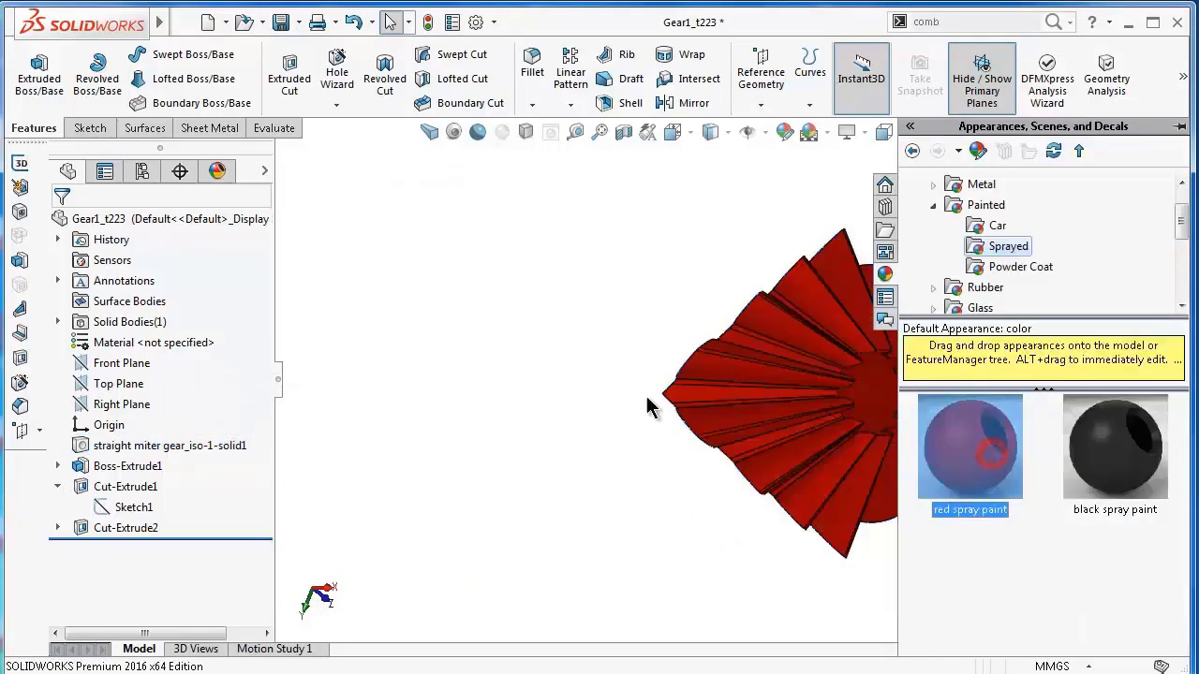
click(579, 391)
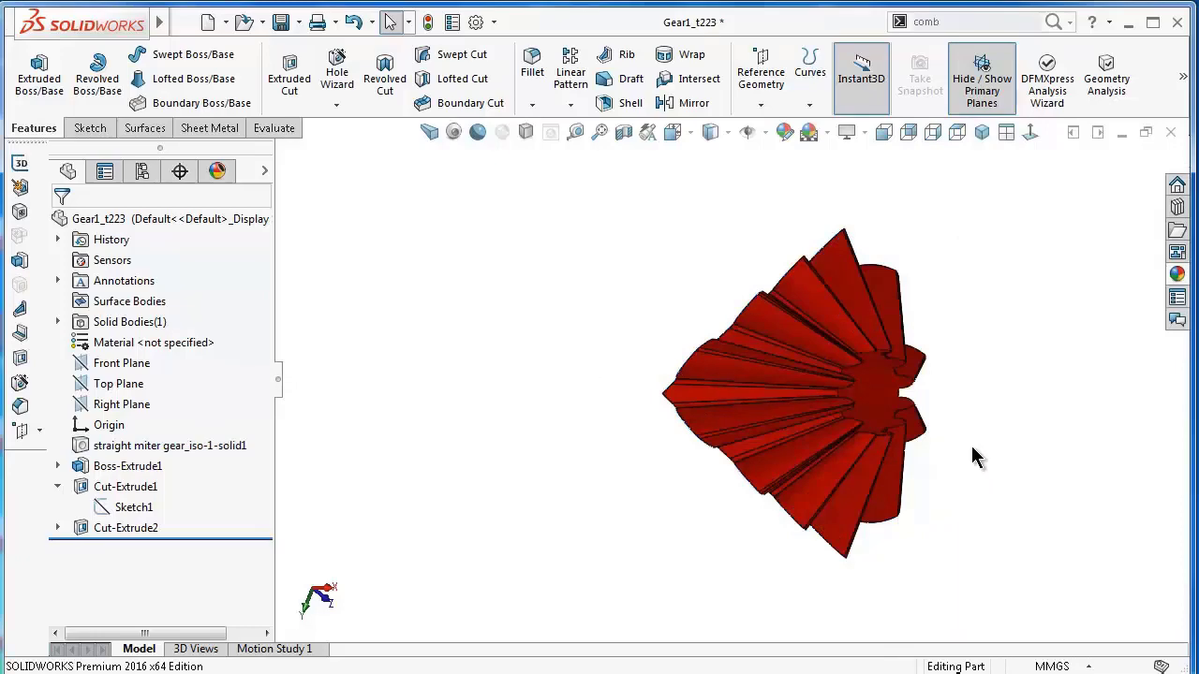
key(ctrl+3)
key(Left)
key(Left)
key(Left)
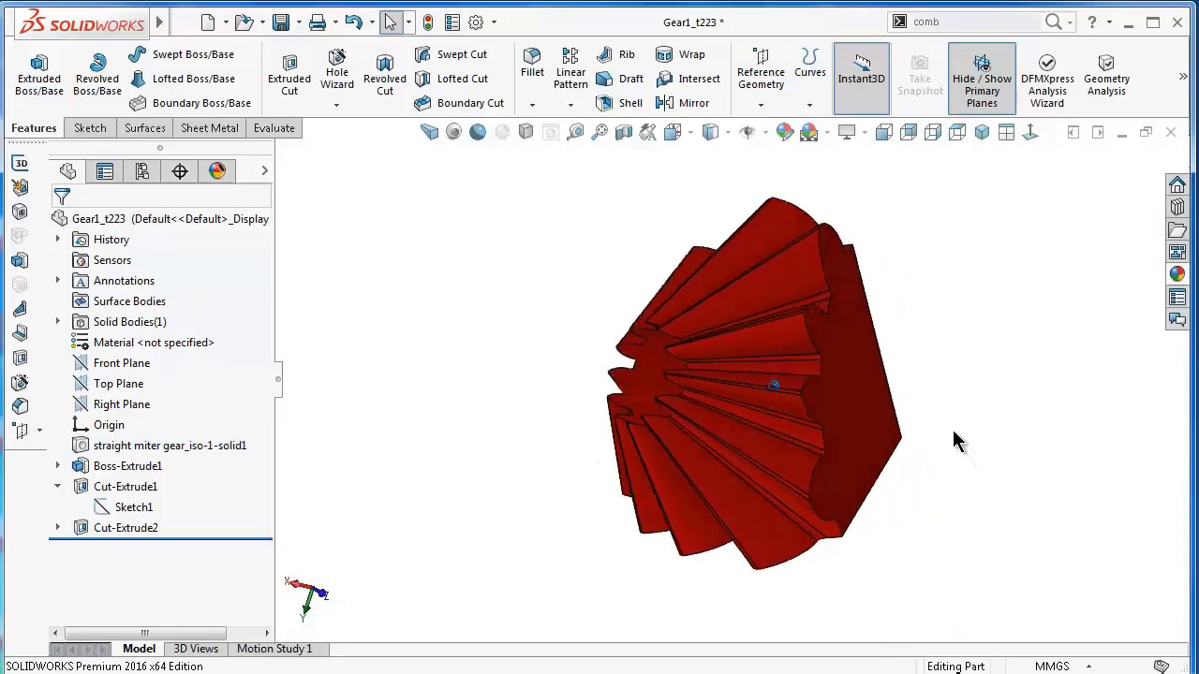
key(Left)
key(Left)
key(Left)
key(Left)
key(Left)
key(Left)
key(Left)
key(Left)
key(Left)
key(ctrl+Left)
key(ctrl+Down)
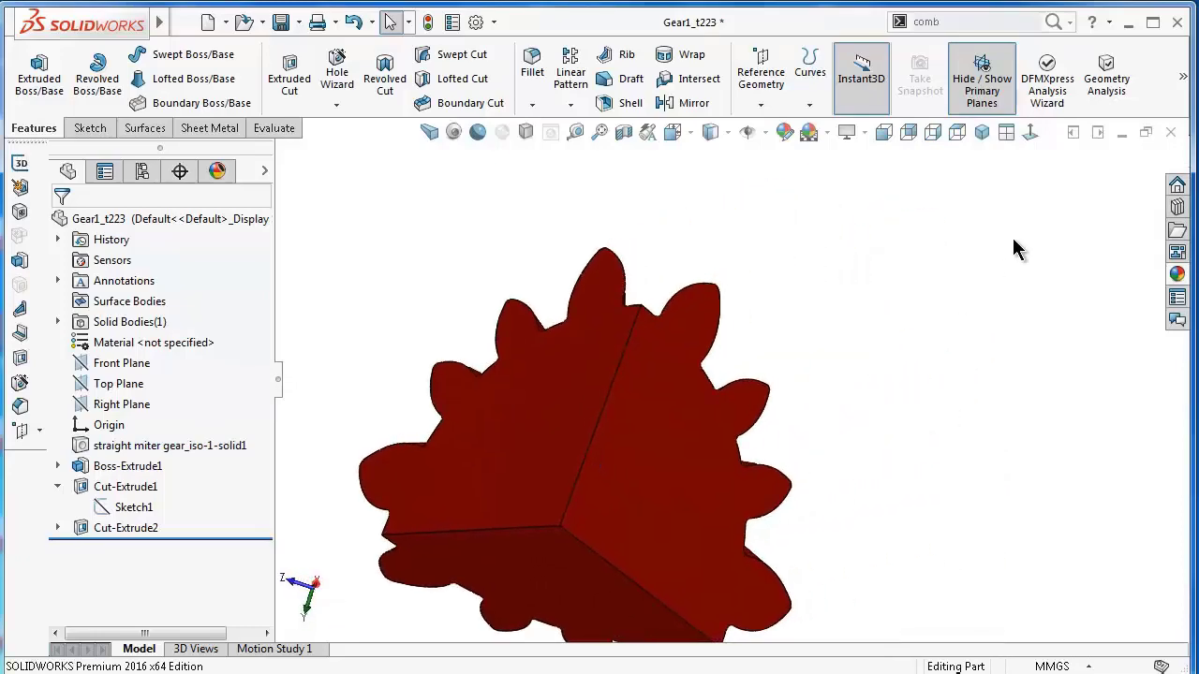
click(982, 132)
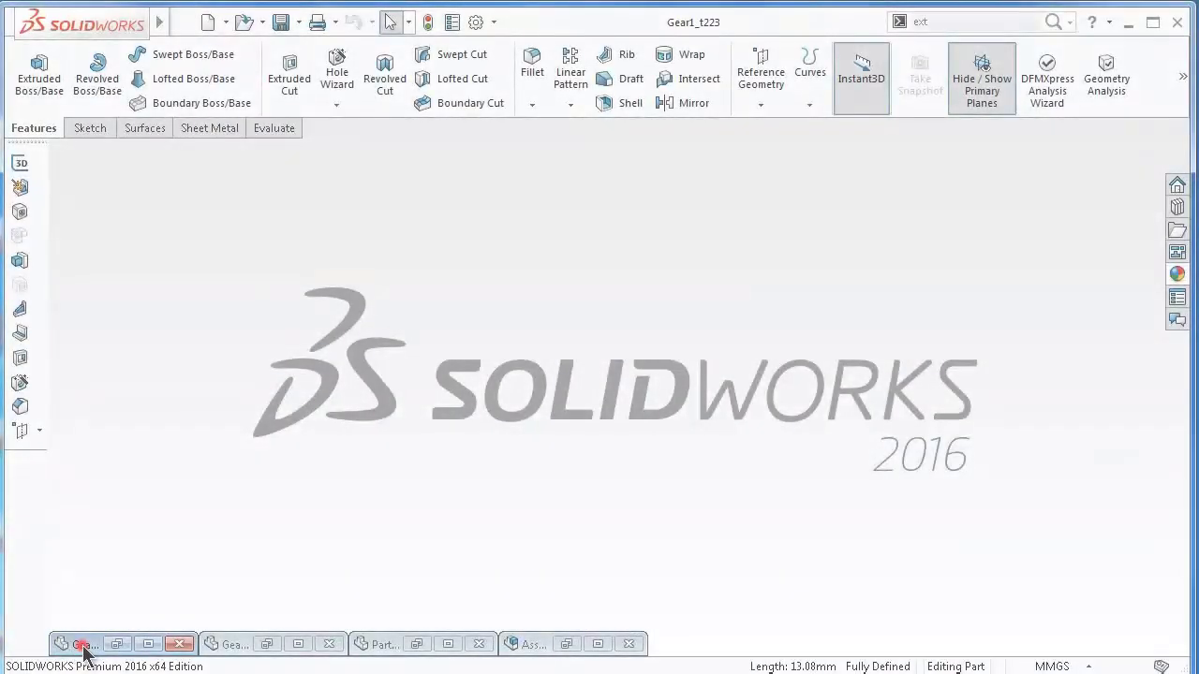
Restore the Gear1_t223 window and roll back before Boss-Extrude1 to show the untrimmed gear.
double_click(82, 646)
mouse_move(539, 494)
middle_down()
mouse_move(494, 429)
mouse_move(422, 429)
middle_up()
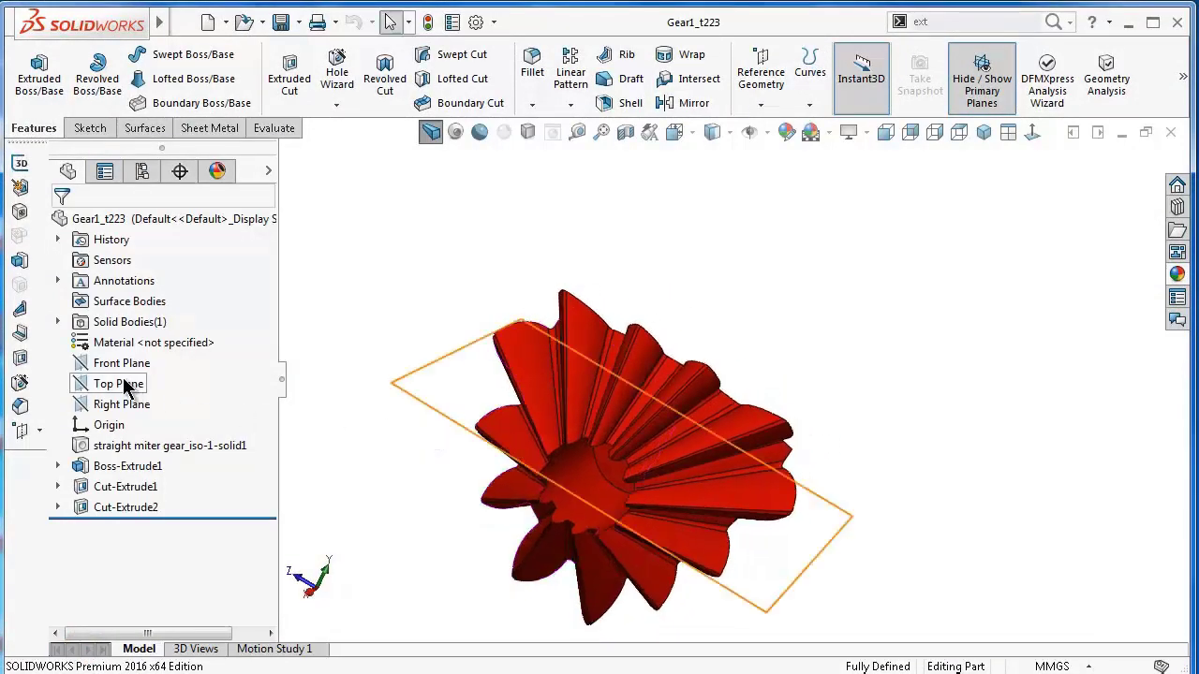
mouse_move(342, 463)
middle_down()
mouse_move(428, 471)
mouse_move(456, 447)
middle_up()
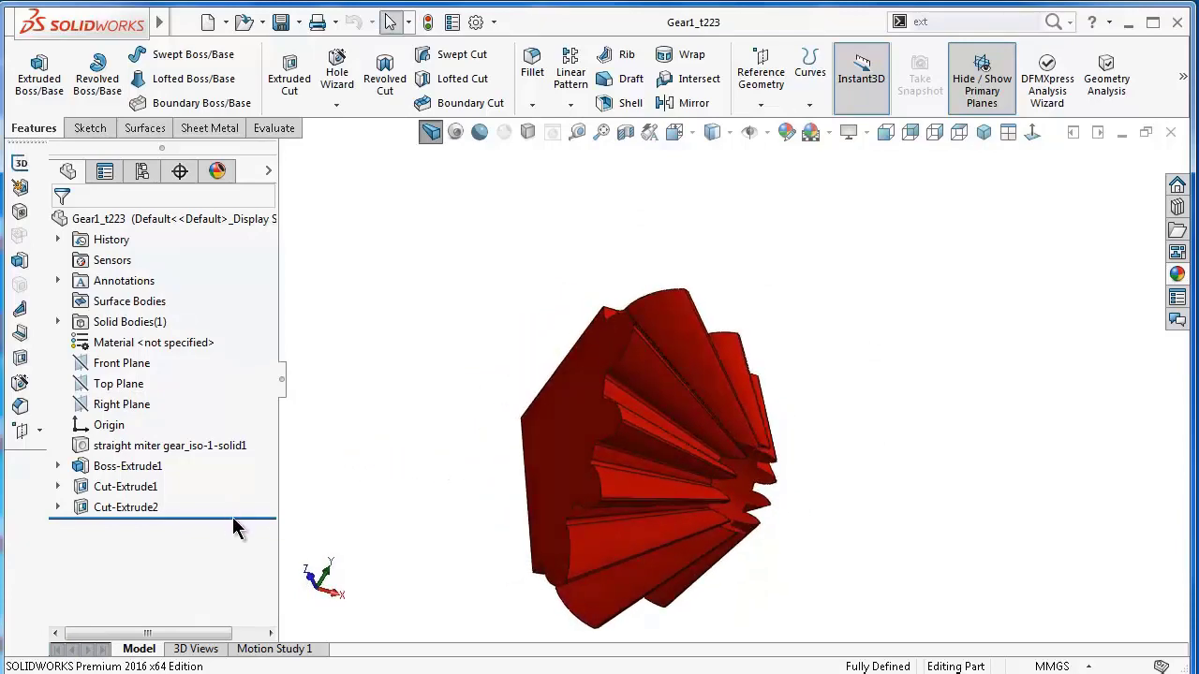
drag(238, 517, 240, 515)
drag(240, 472, 242, 468)
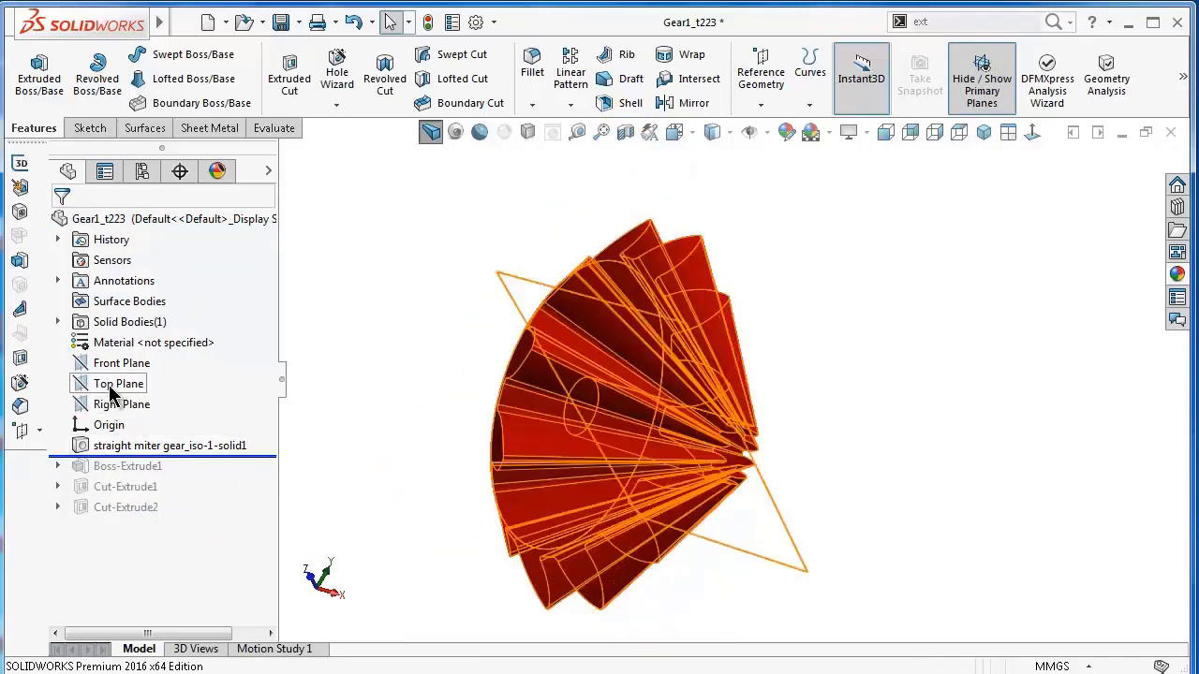
Start a sketch on the Top Plane, view it normal, and draw a vertical line across the tooth tips.
click(113, 386)
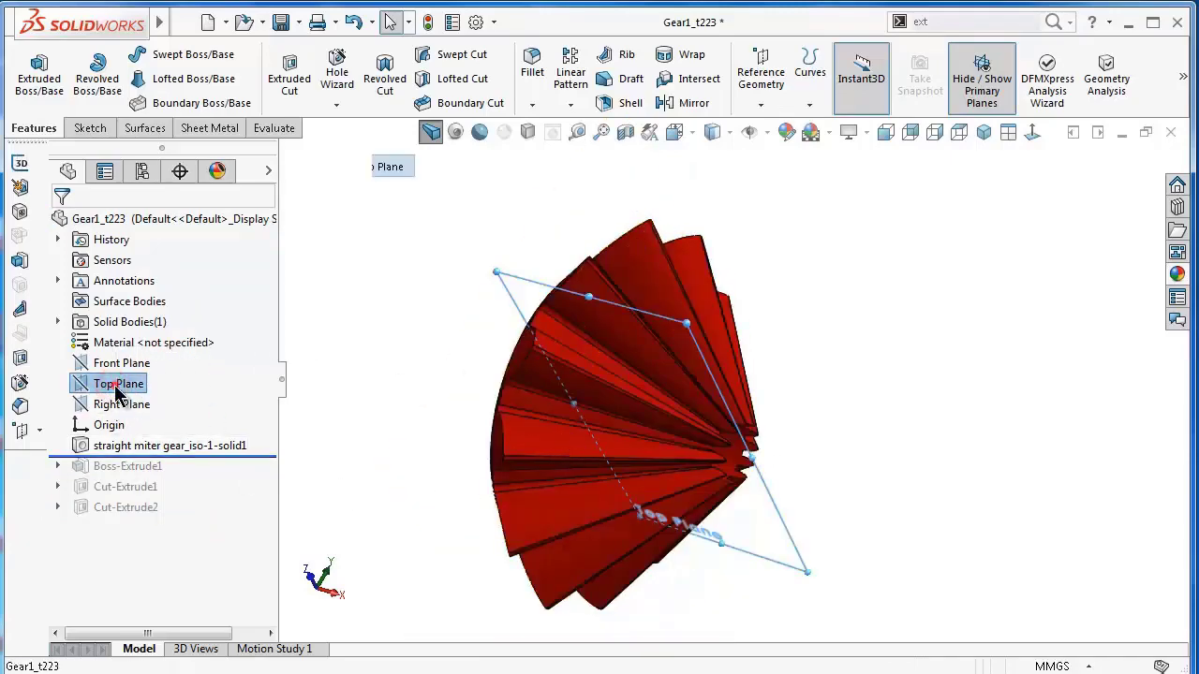
click(116, 386)
click(80, 384)
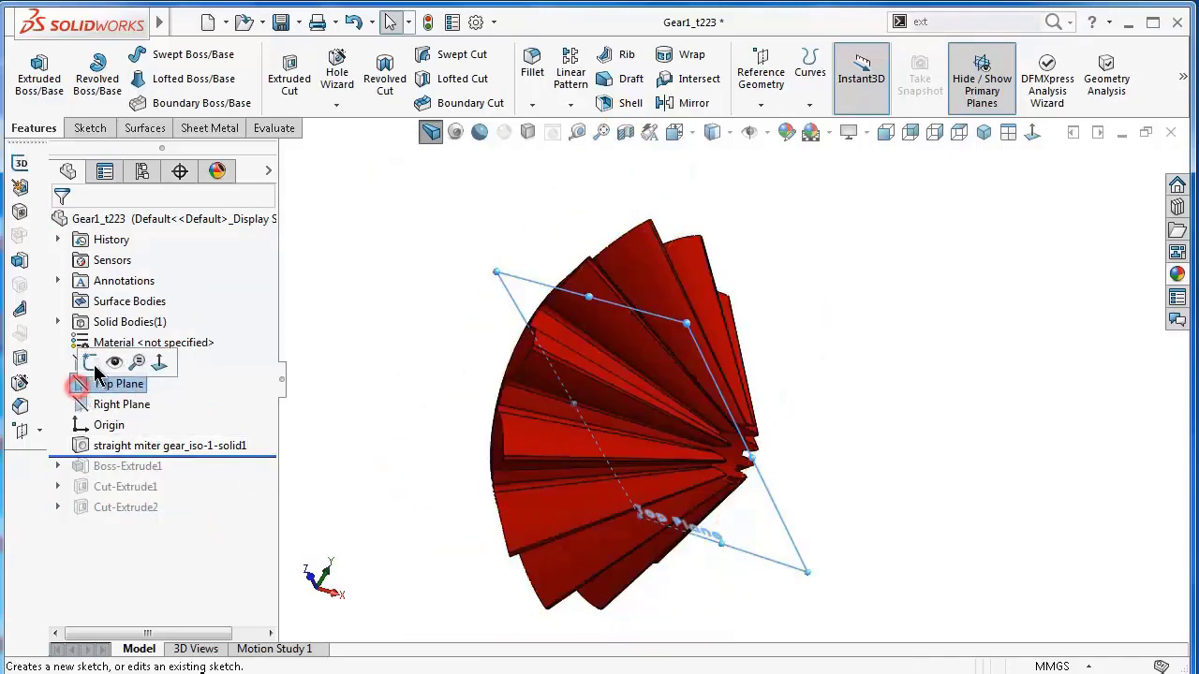
click(91, 364)
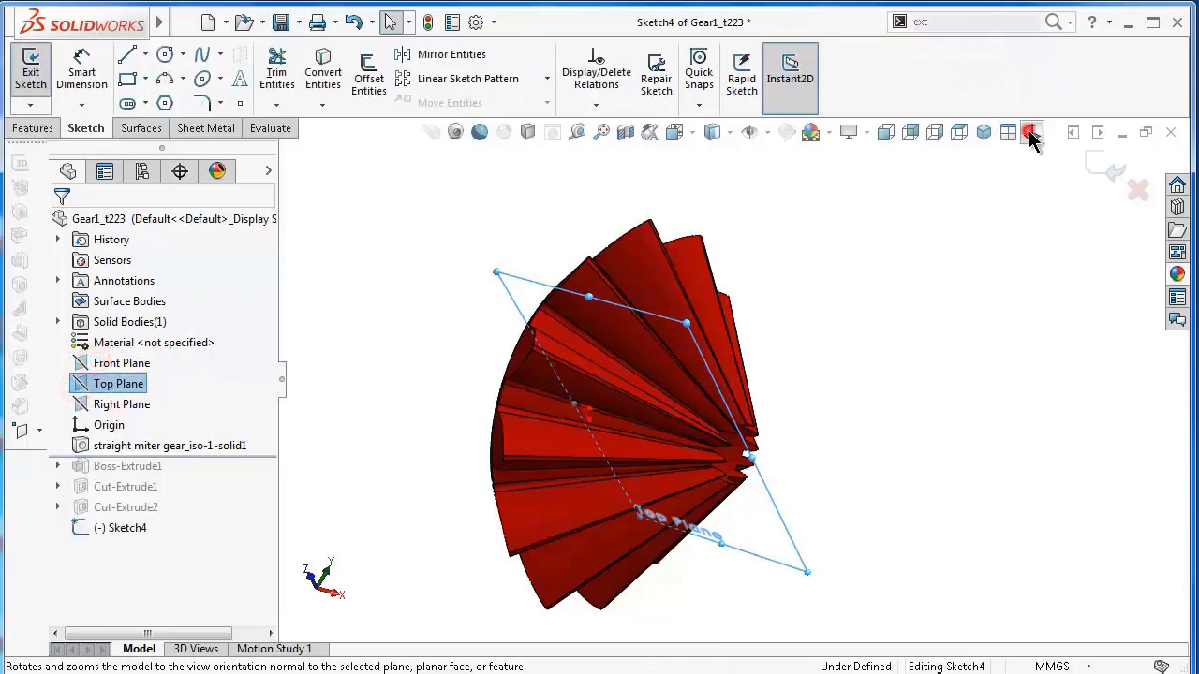
click(1030, 133)
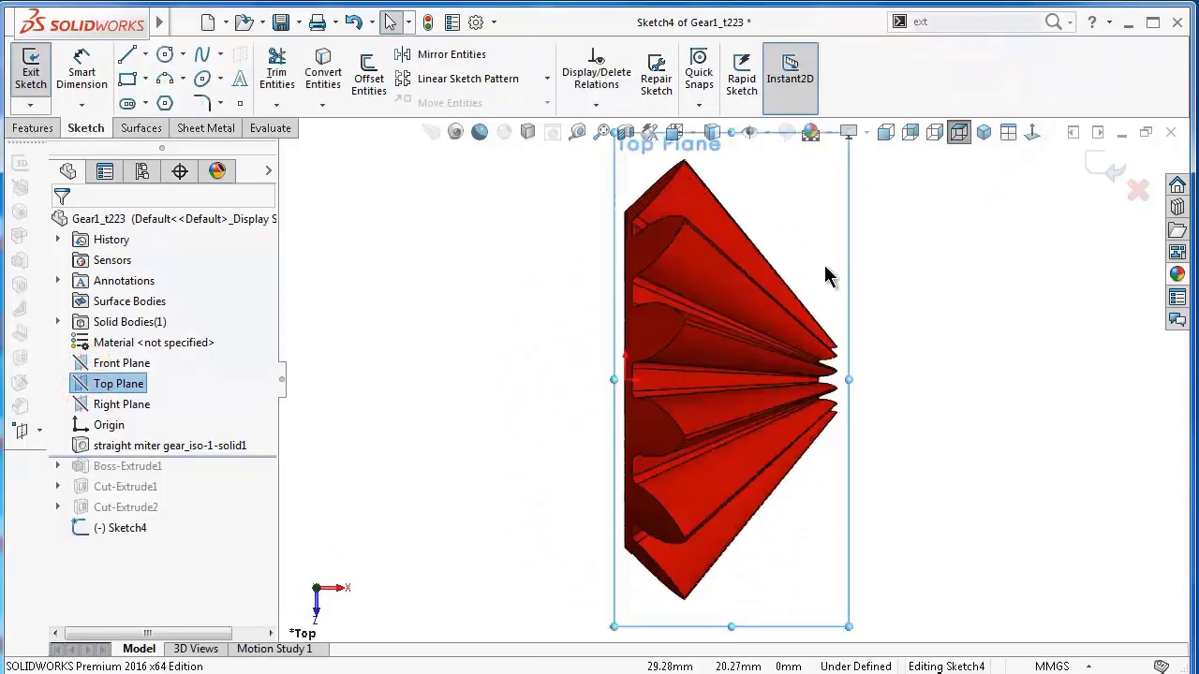
scroll(826, 276, down, 2)
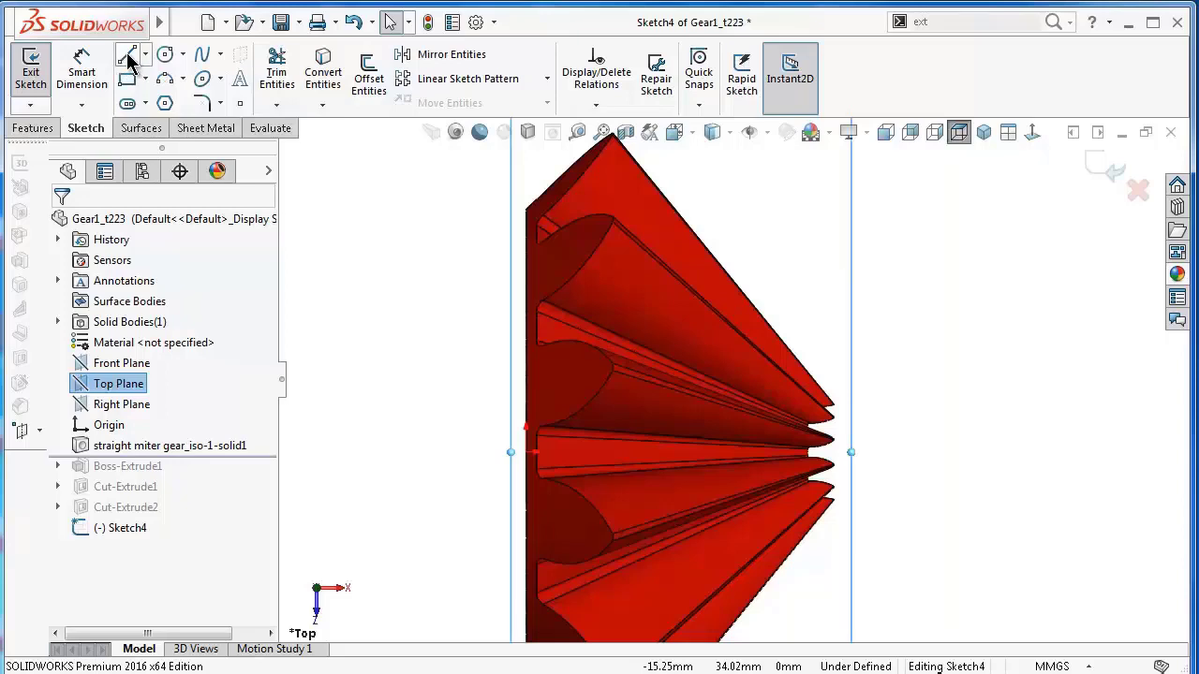
click(127, 58)
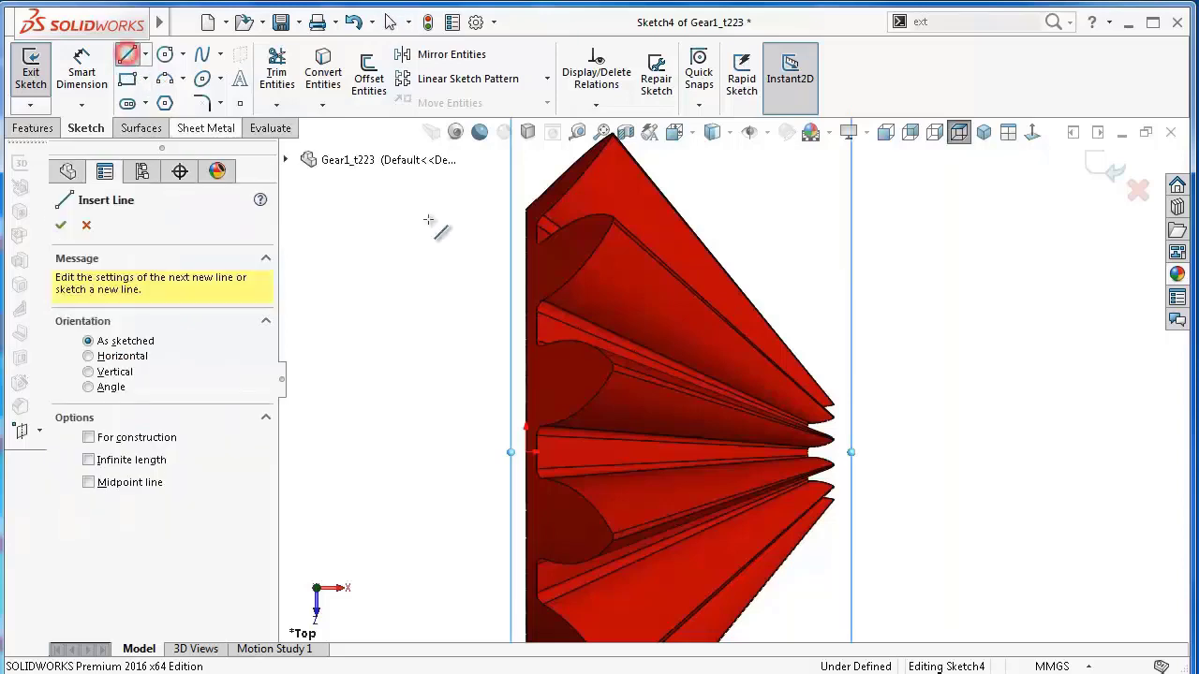
click(809, 289)
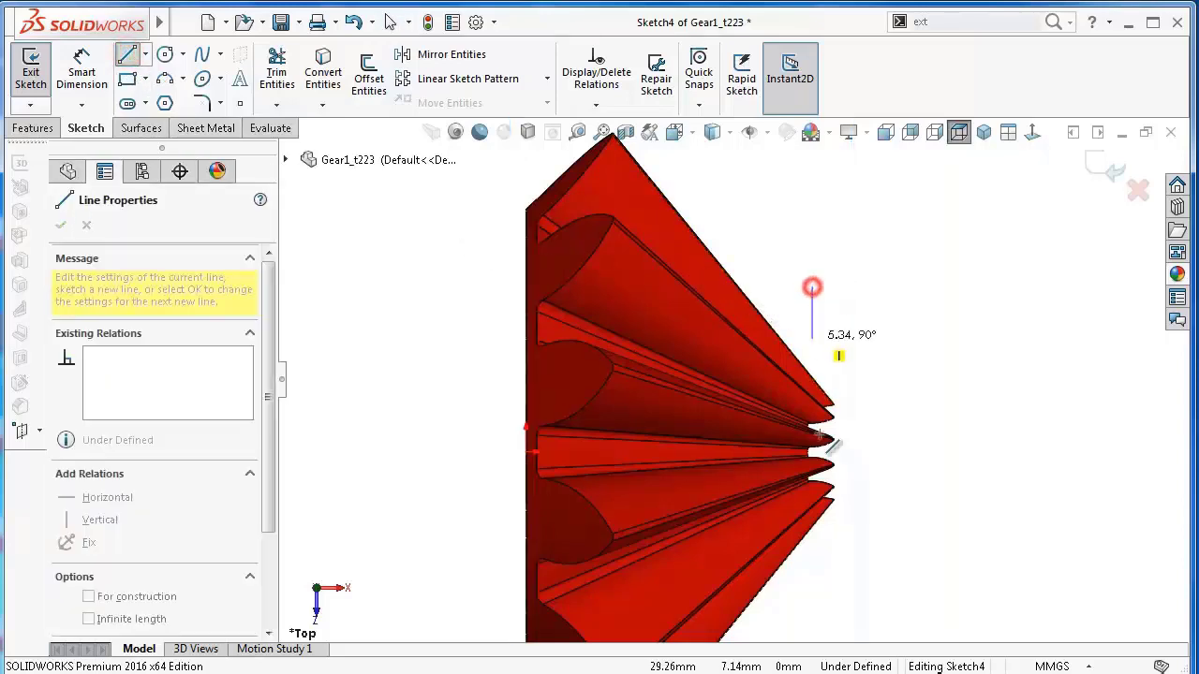
click(812, 596)
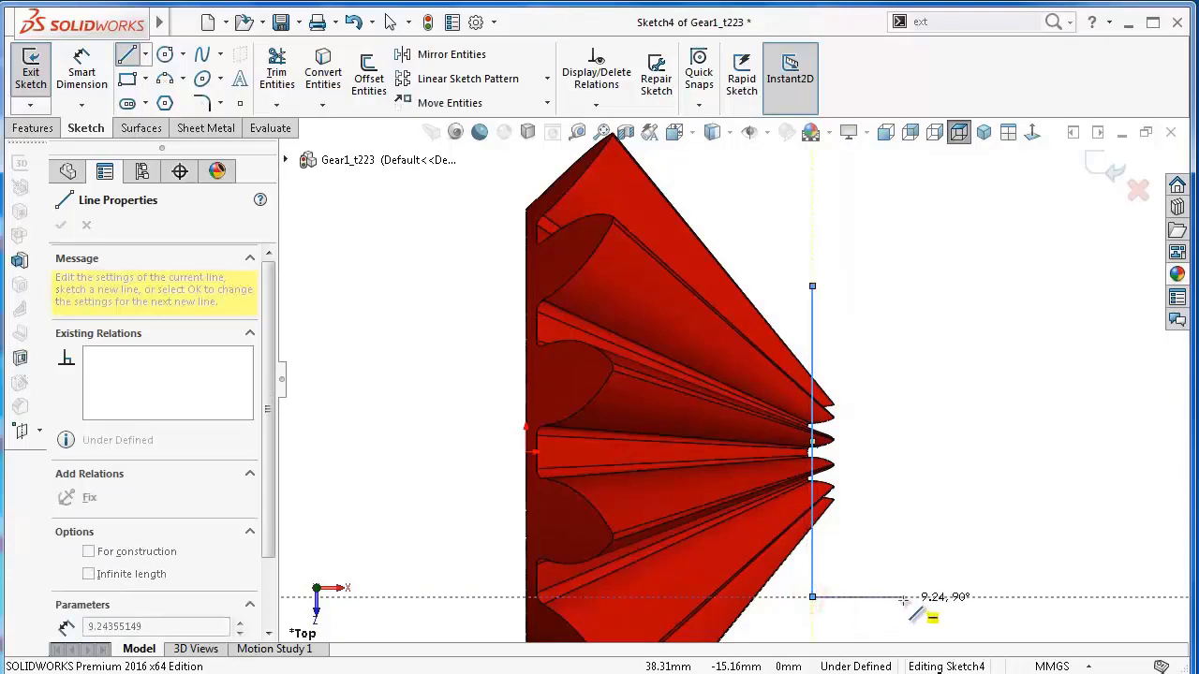
key(Escape)
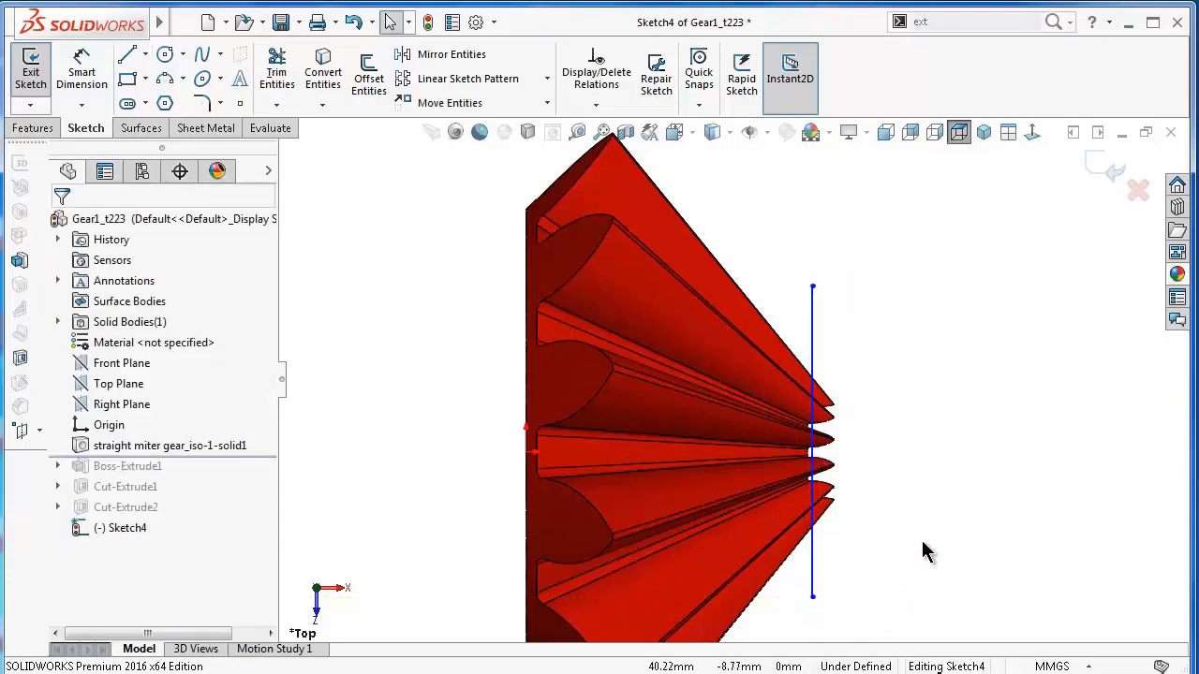
Dimension the vertical line to 30 mm.
right_drag(923, 553, 920, 431)
click(811, 340)
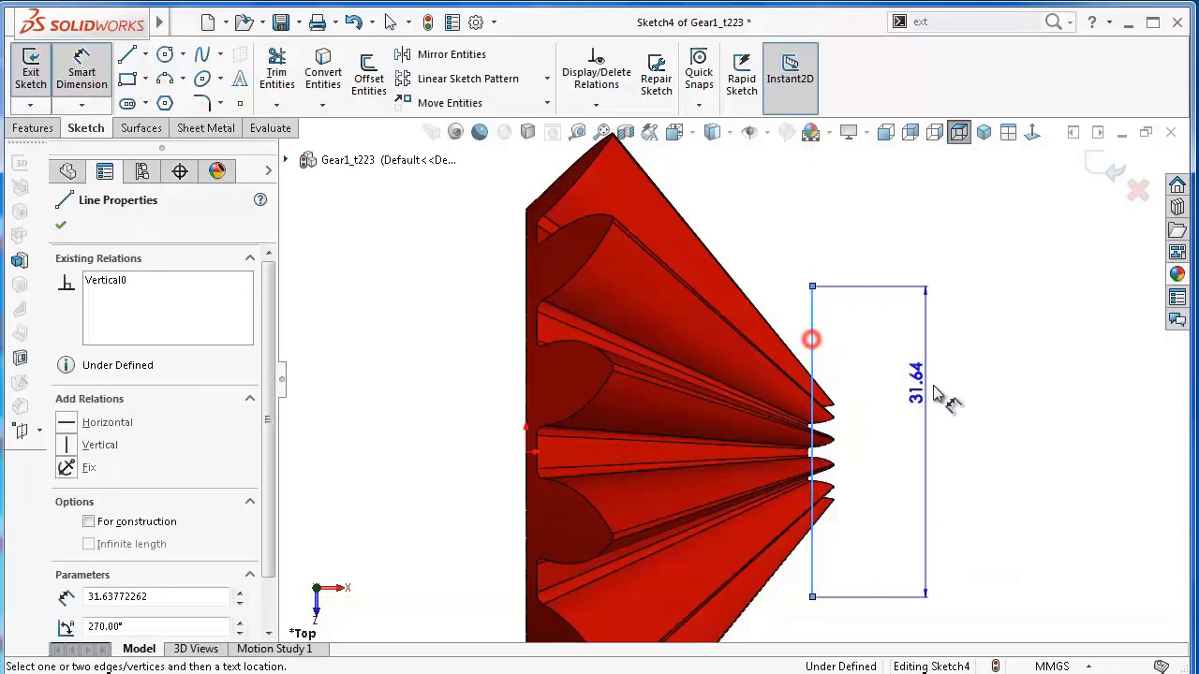
click(940, 393)
text(30)
key(Return)
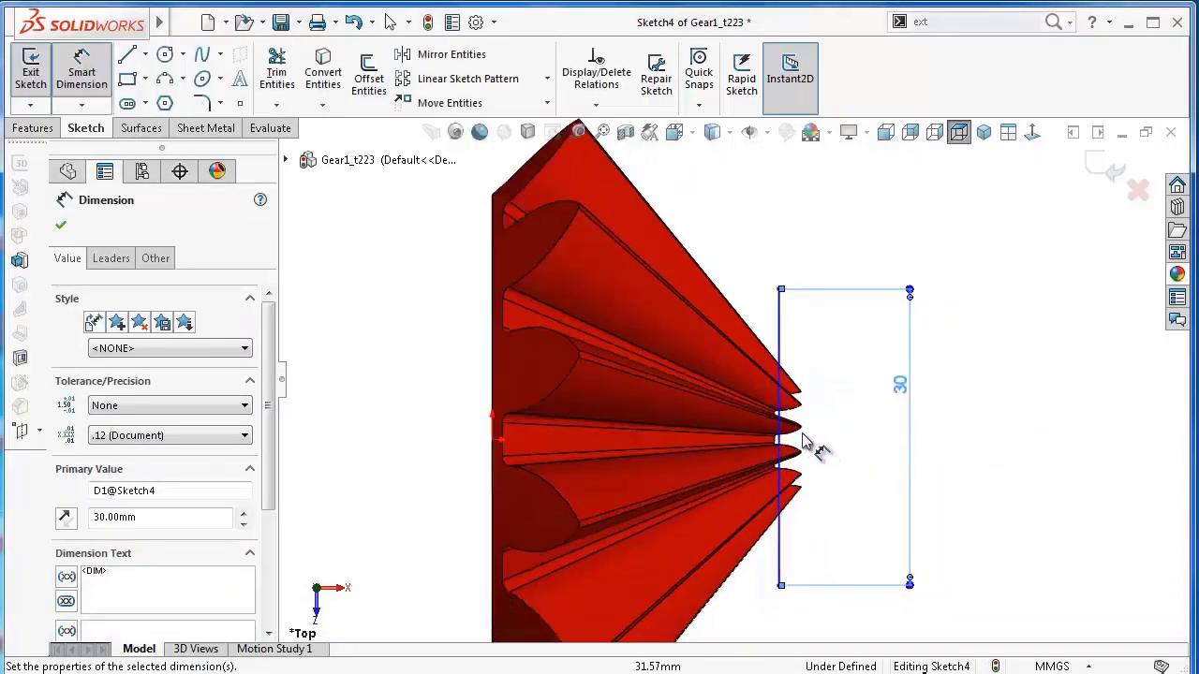
key(Escape)
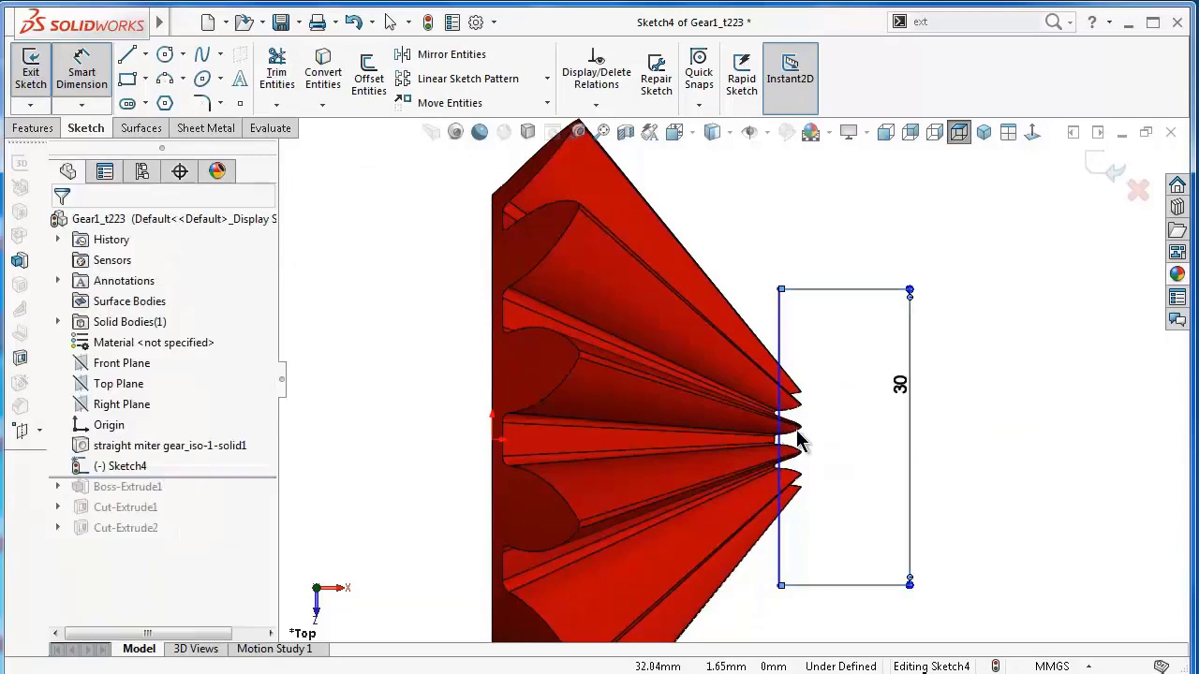
Make the vertical line tangent to the tooth edge.
click(781, 444)
scroll(783, 445, down, 5)
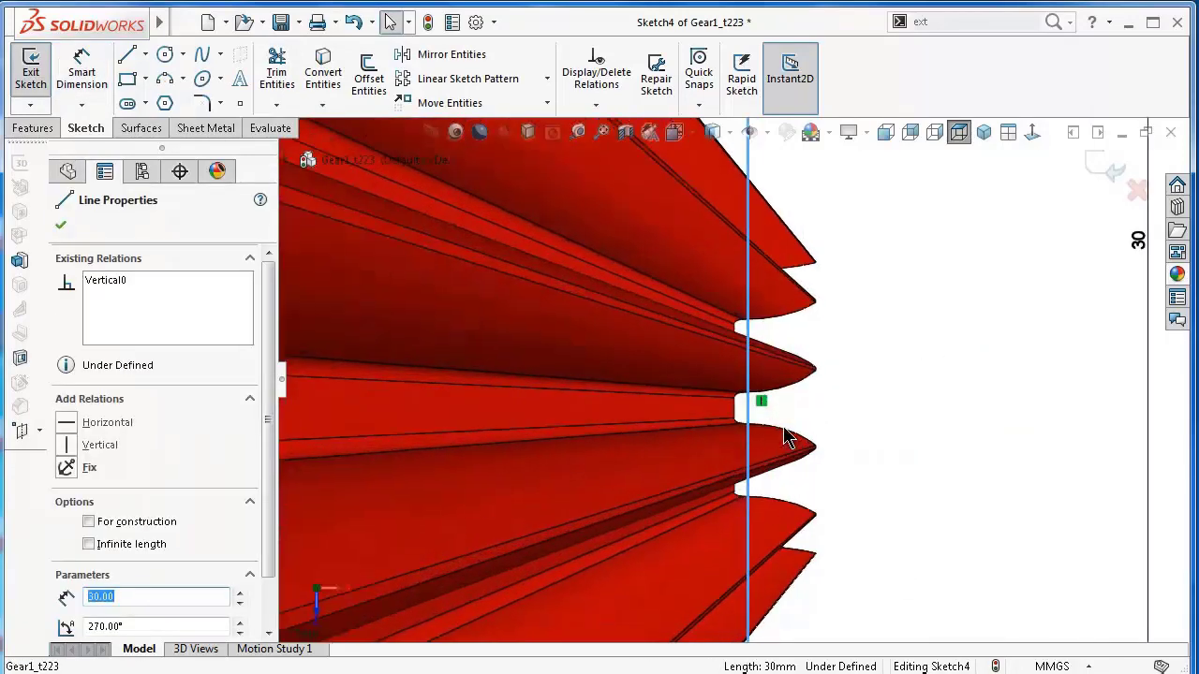
ctrl+click(709, 409)
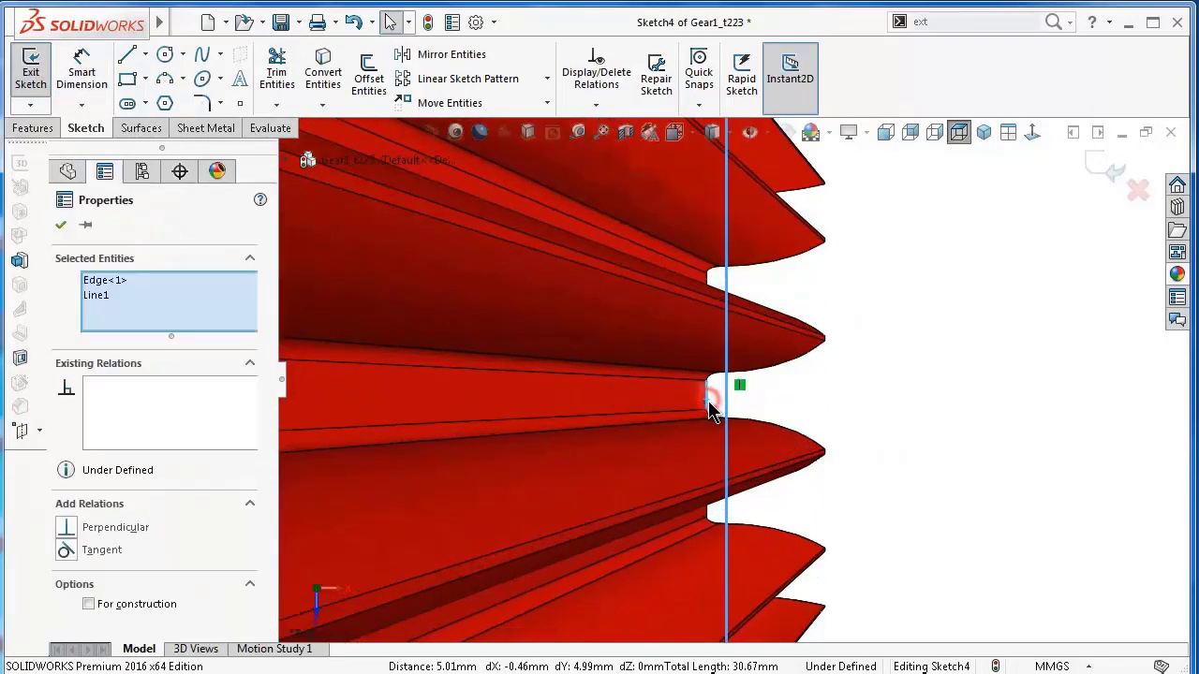
click(890, 446)
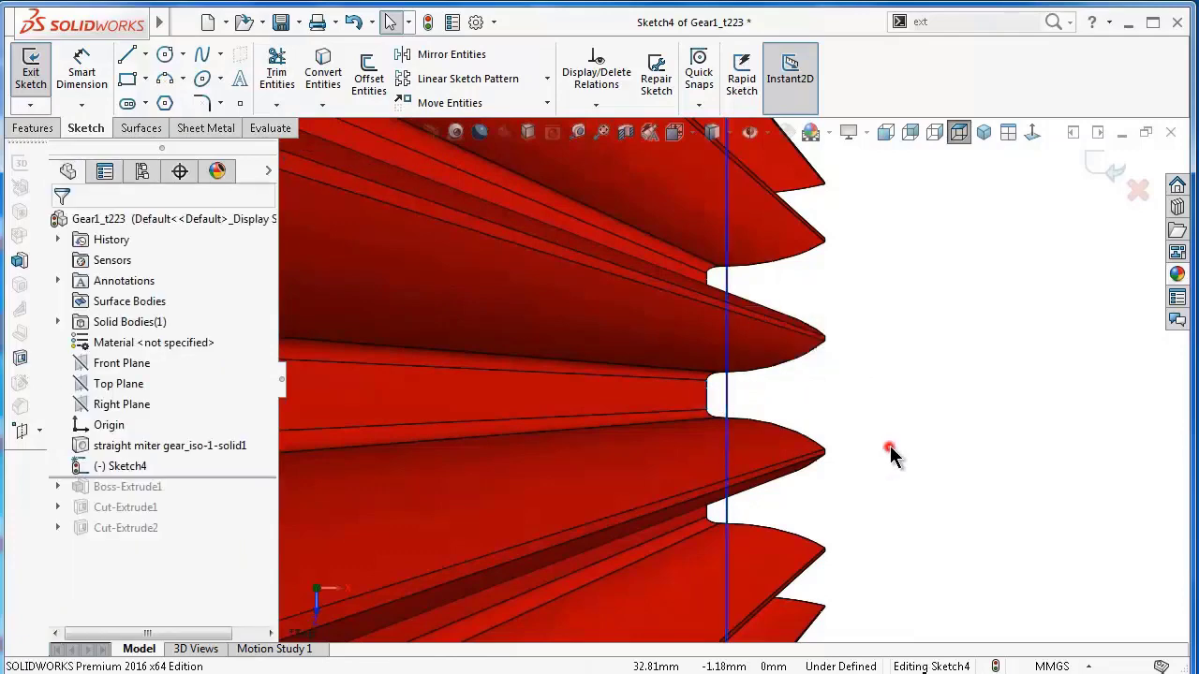
click(727, 403)
ctrl+click(710, 399)
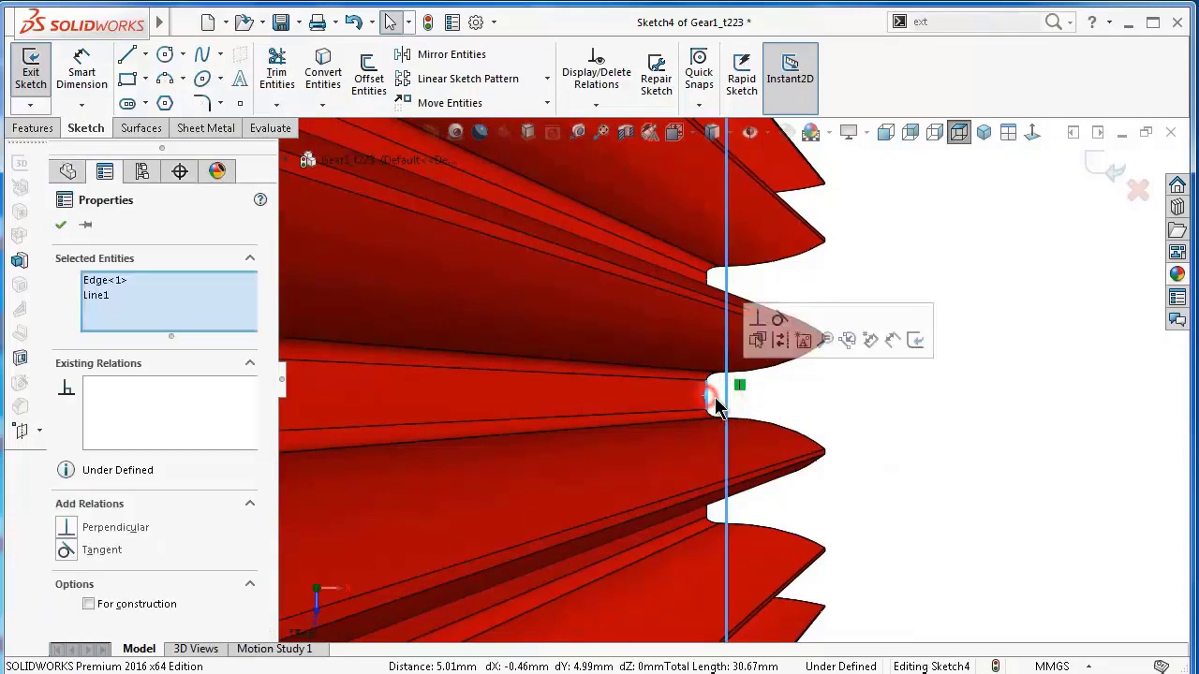
click(778, 319)
click(913, 421)
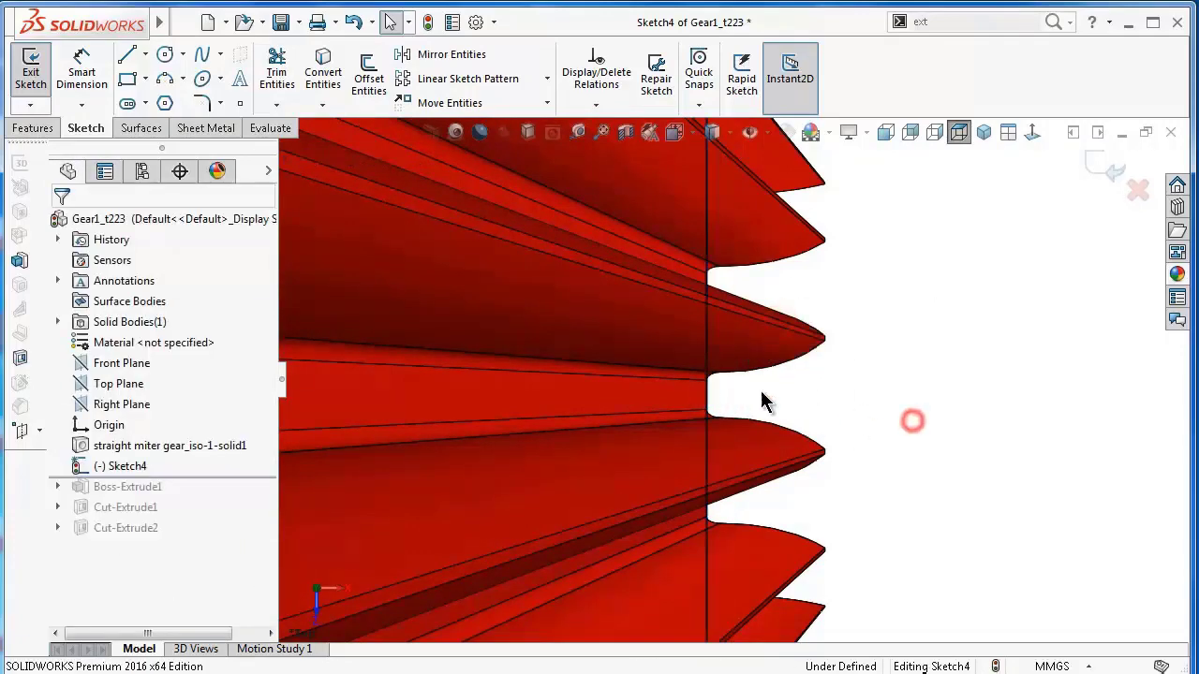
Make the line's midpoint horizontal with the origin to fully define the sketch.
scroll(760, 401, up, 3)
scroll(736, 388, up, 2)
key(ctrl+5)
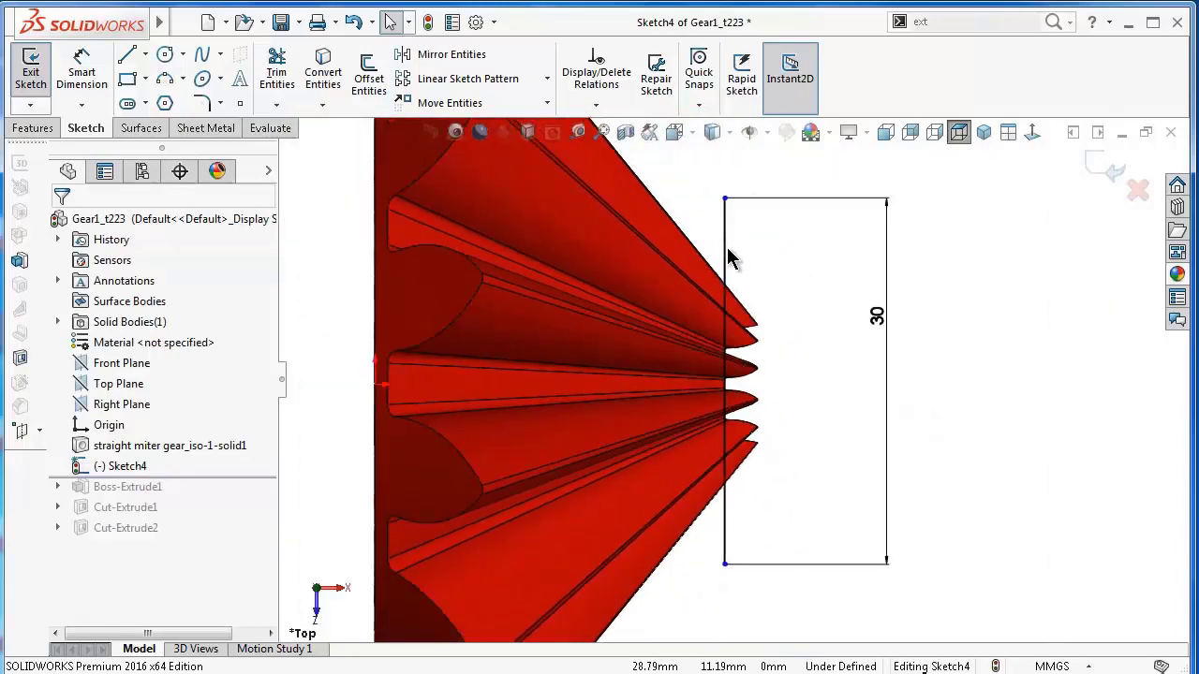
right_click(727, 253)
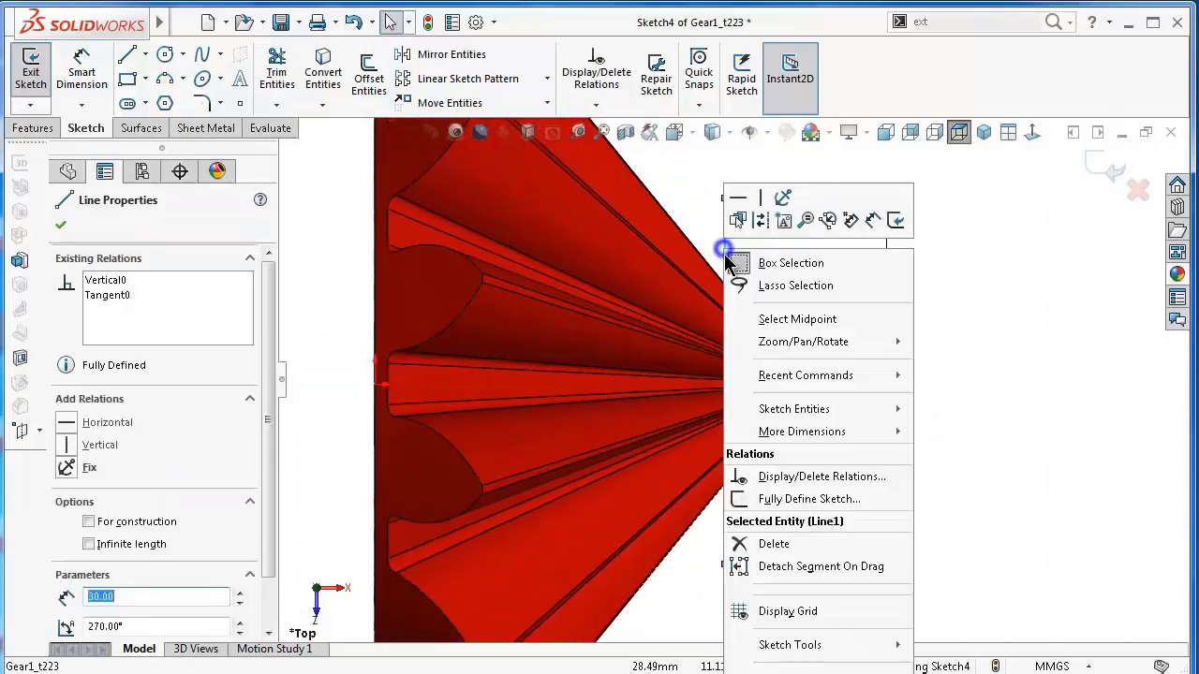
click(740, 319)
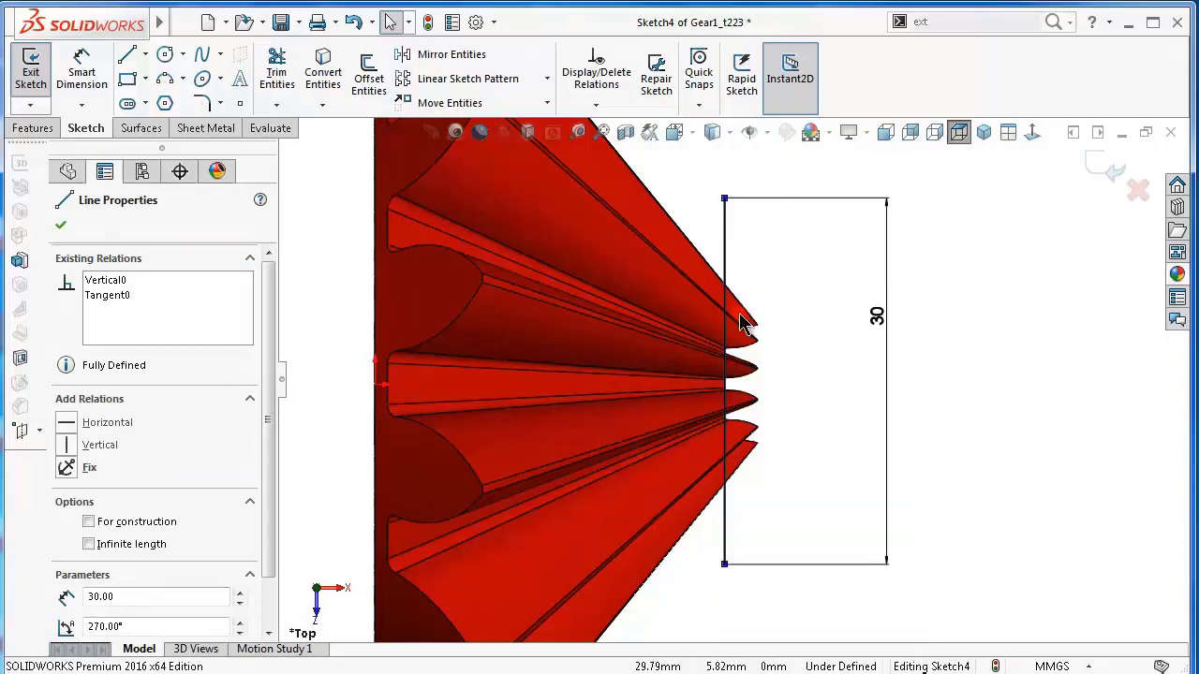
click(380, 395)
click(426, 306)
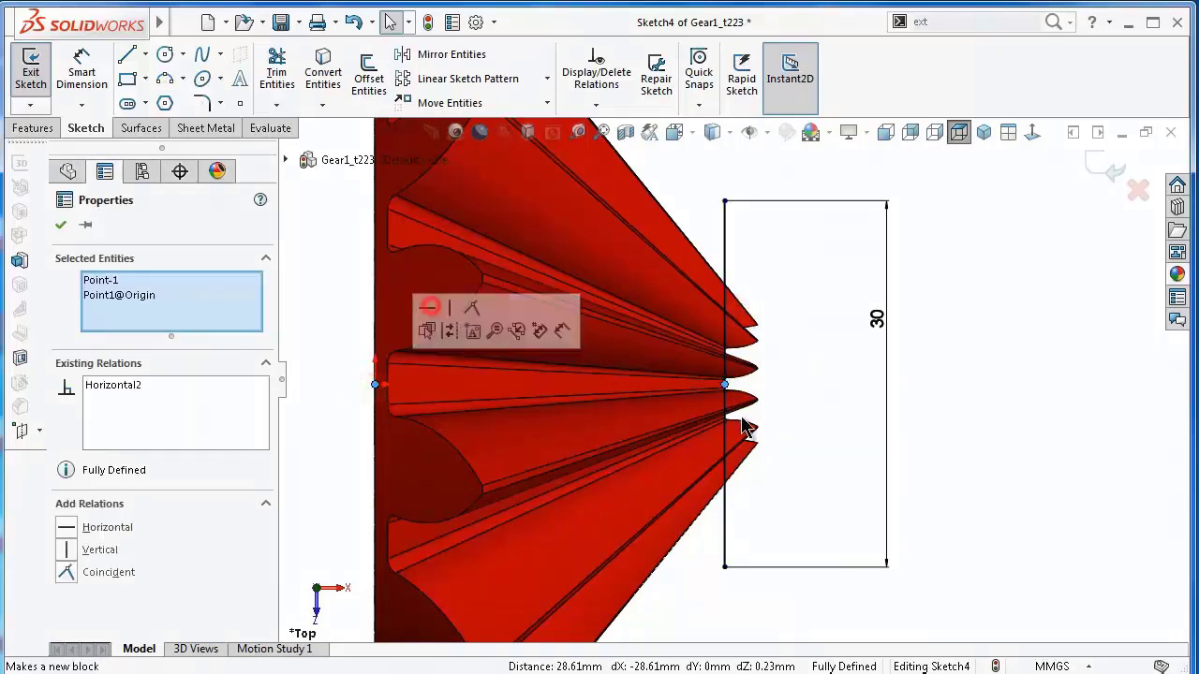
click(938, 430)
Extrude-cut the sketch Through All – Both to trim the tooth tips flat as Cut-Extrude3.
click(39, 129)
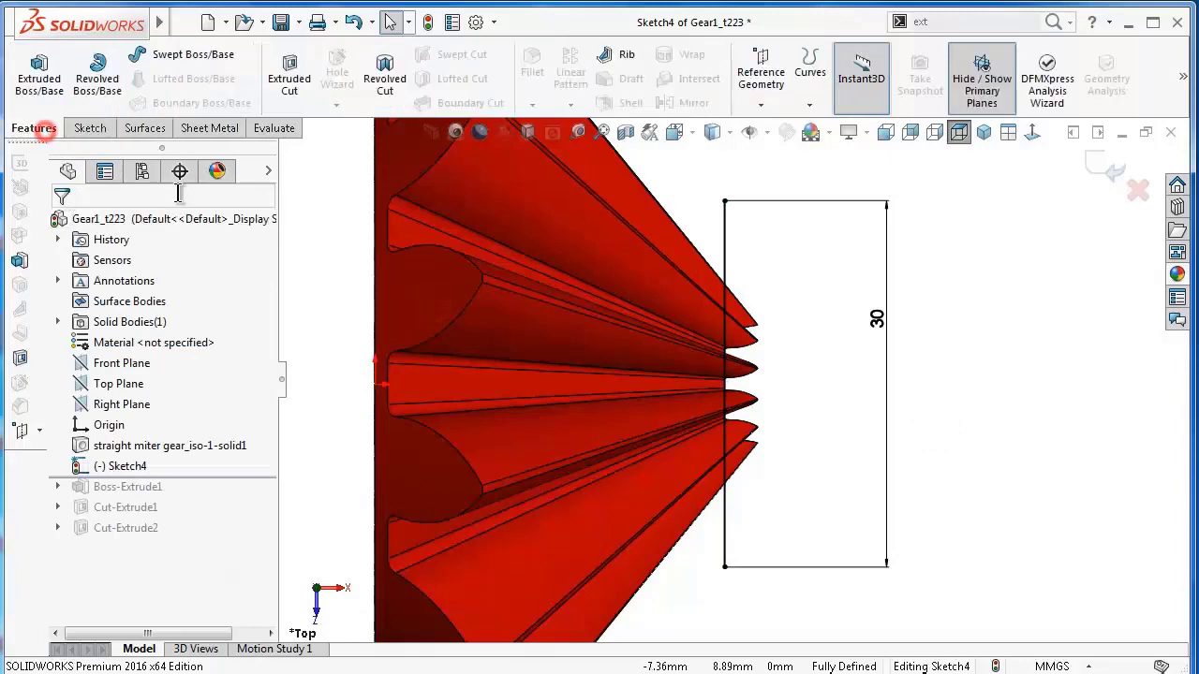
click(289, 75)
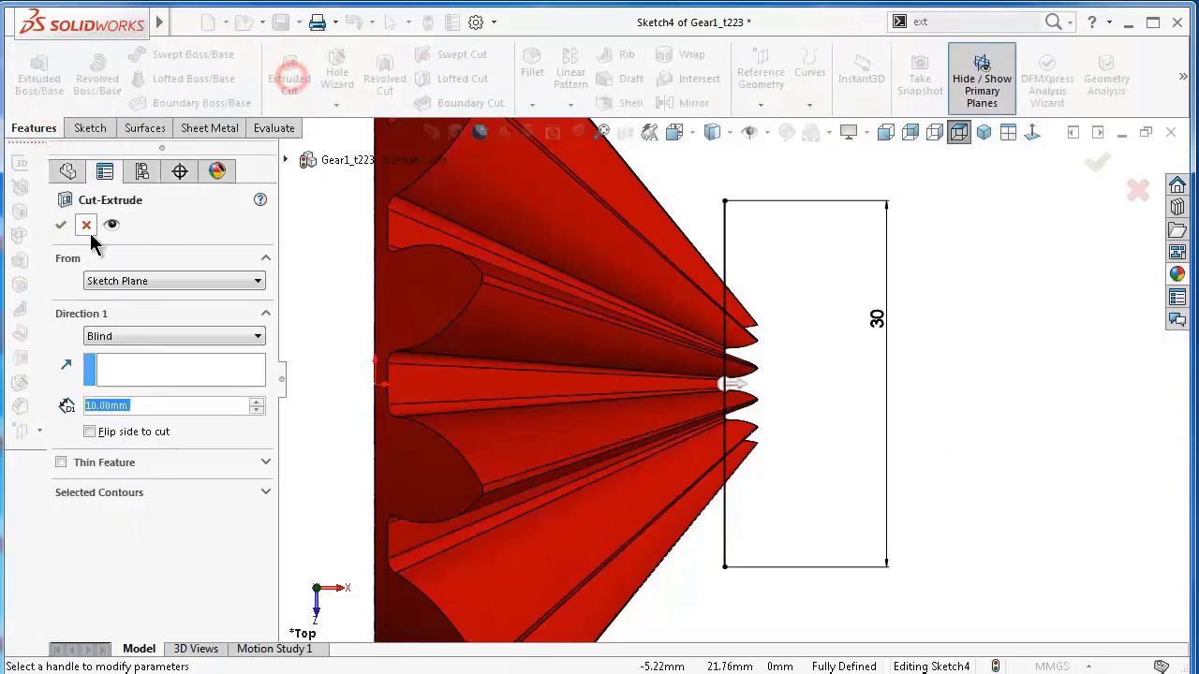
click(155, 335)
click(166, 375)
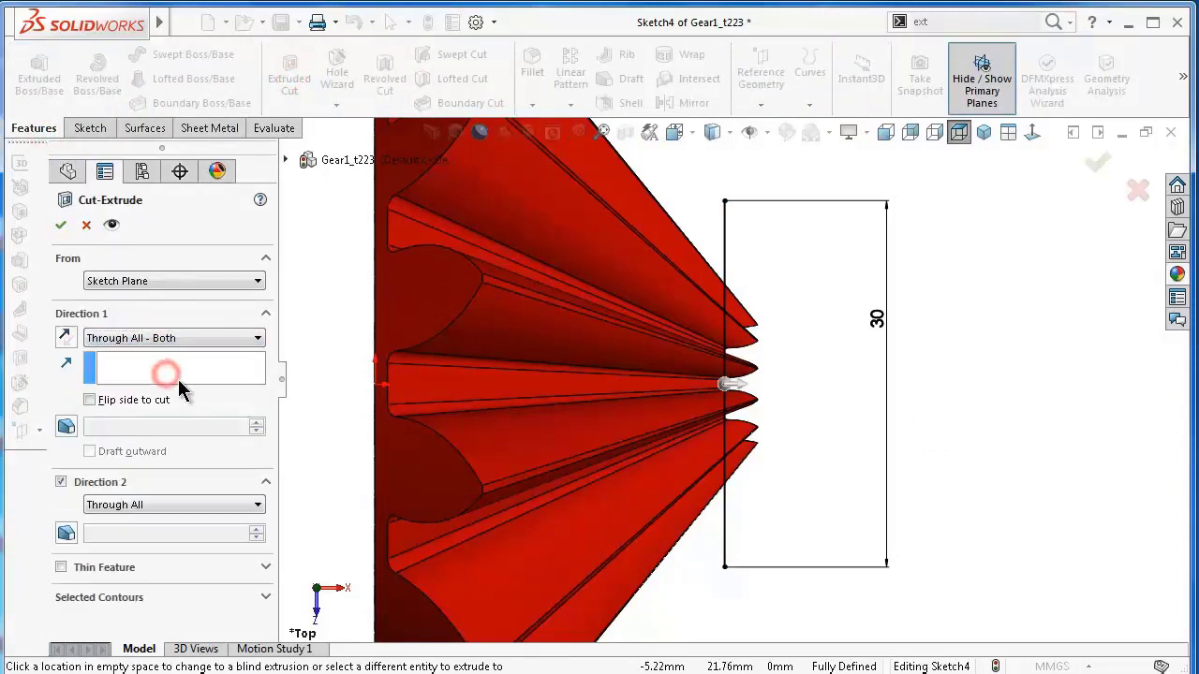
click(61, 227)
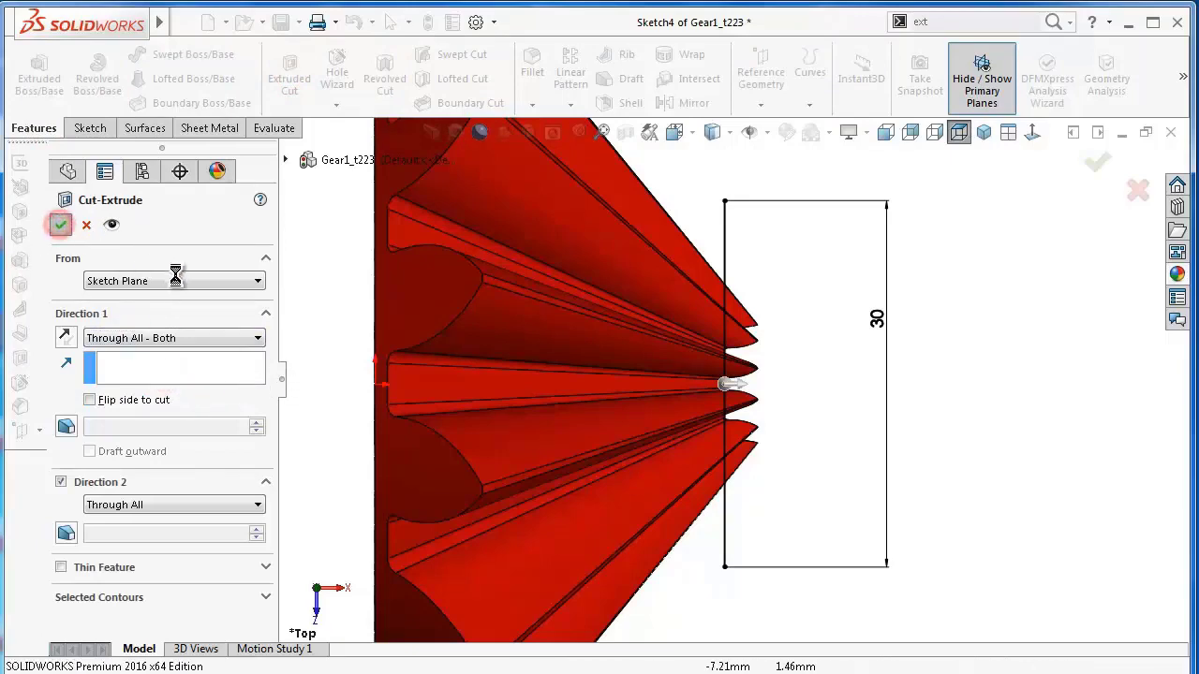
click(914, 279)
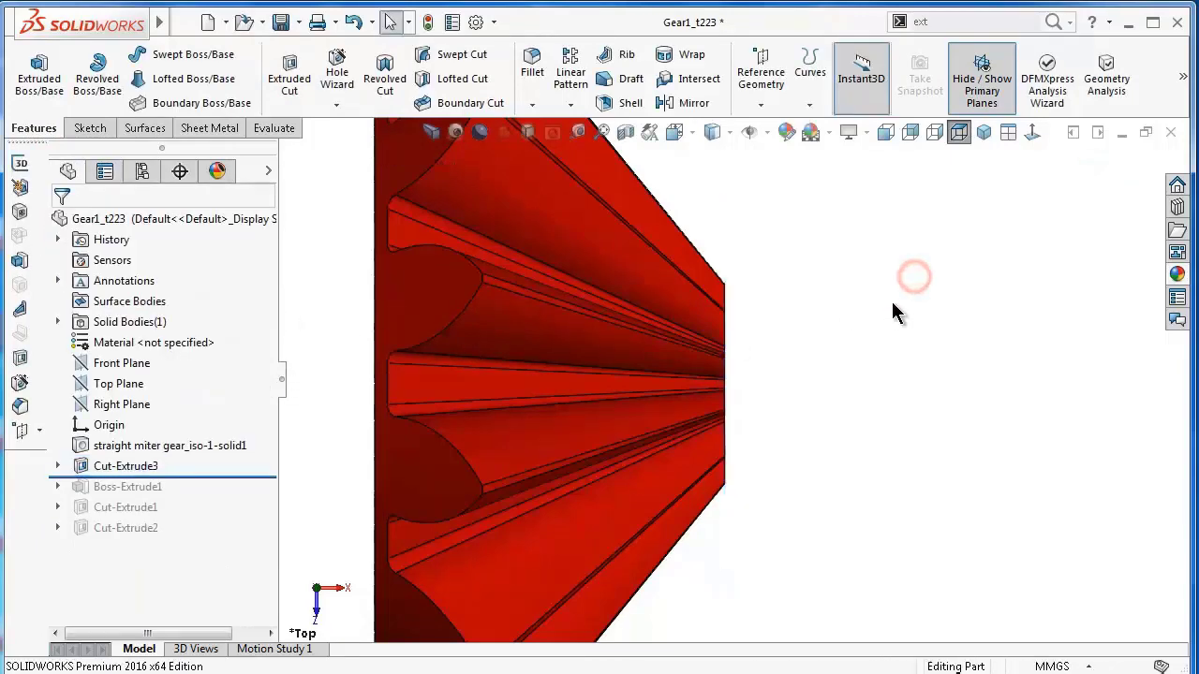
Save the part, roll forward to restore all features, and view the hub face-on.
click(280, 24)
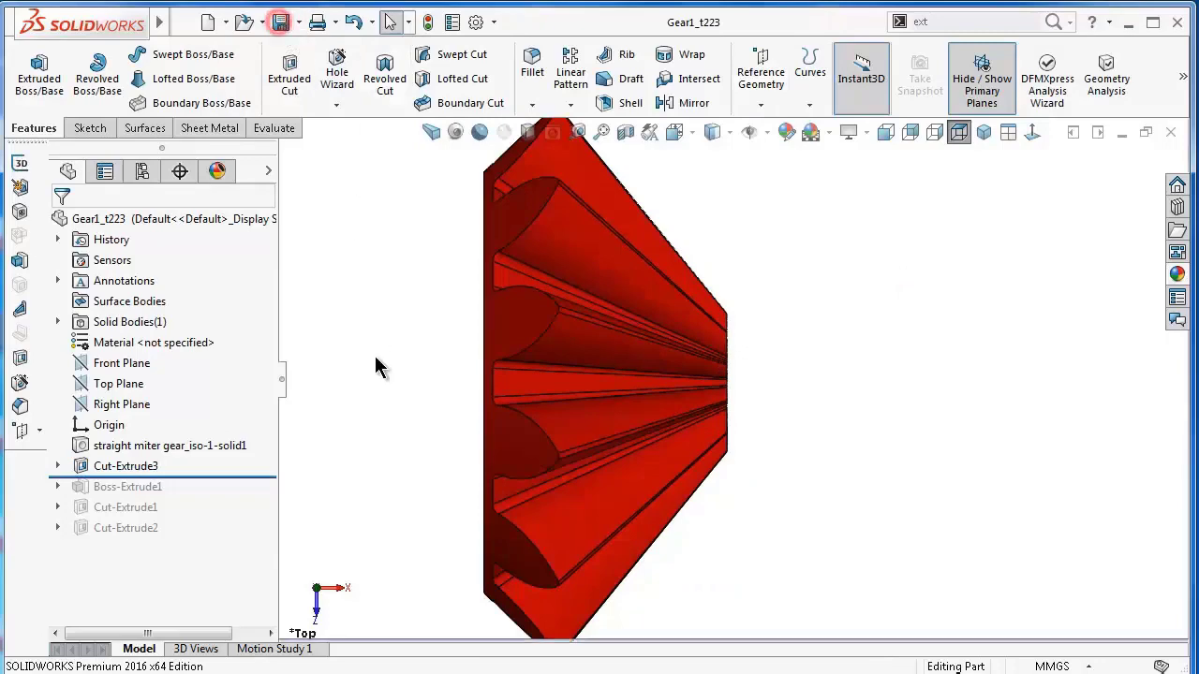
drag(271, 476, 271, 539)
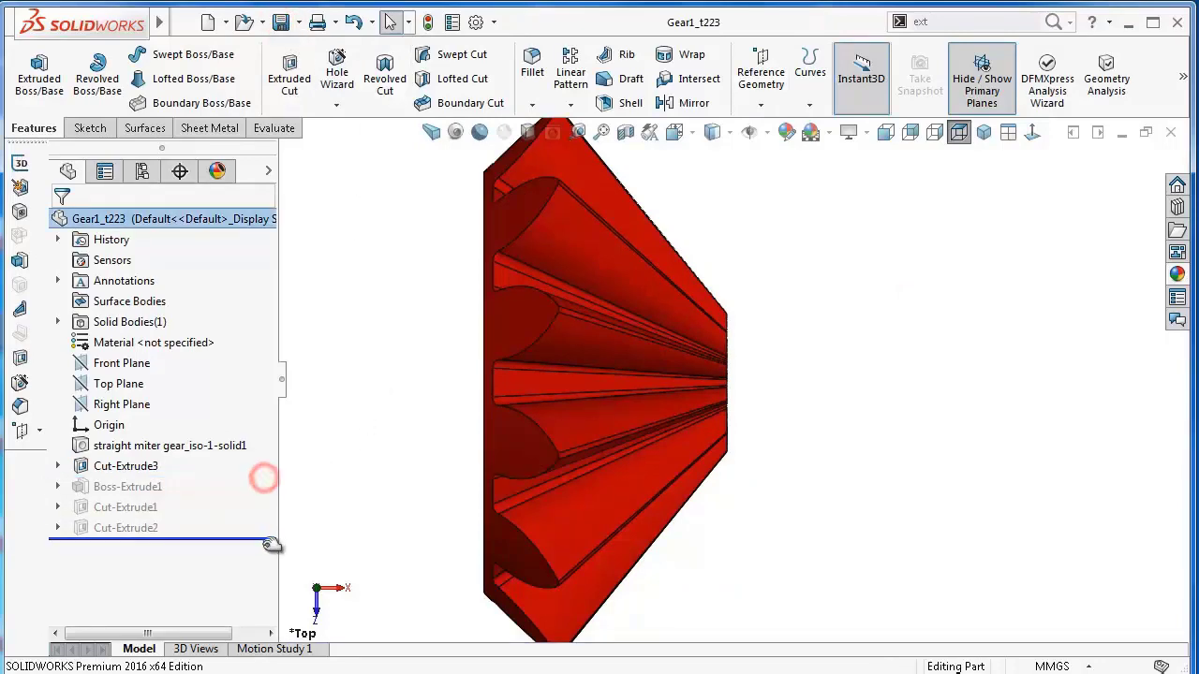
mouse_move(859, 446)
middle_down()
mouse_move(808, 471)
mouse_move(702, 490)
mouse_move(688, 407)
mouse_move(669, 481)
mouse_move(718, 514)
mouse_move(720, 492)
middle_up()
scroll(615, 366, down, 3)
scroll(609, 368, down, 2)
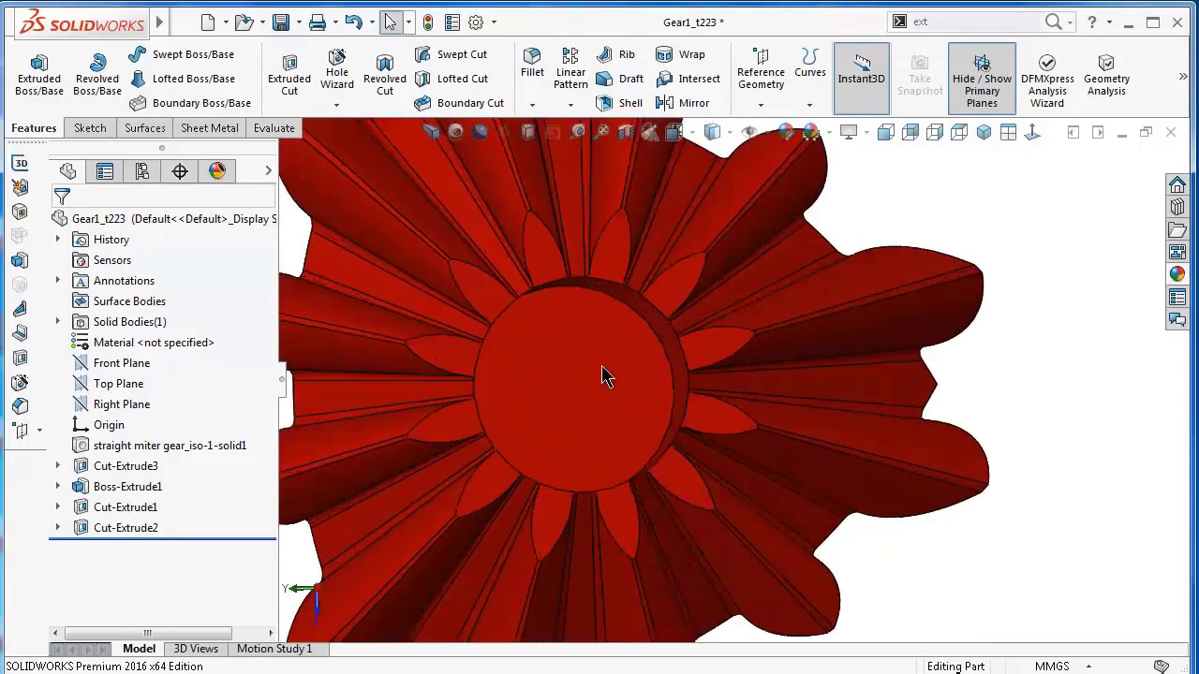
mouse_move(609, 368)
middle_down()
mouse_move(612, 412)
mouse_move(672, 356)
mouse_move(685, 447)
middle_up()
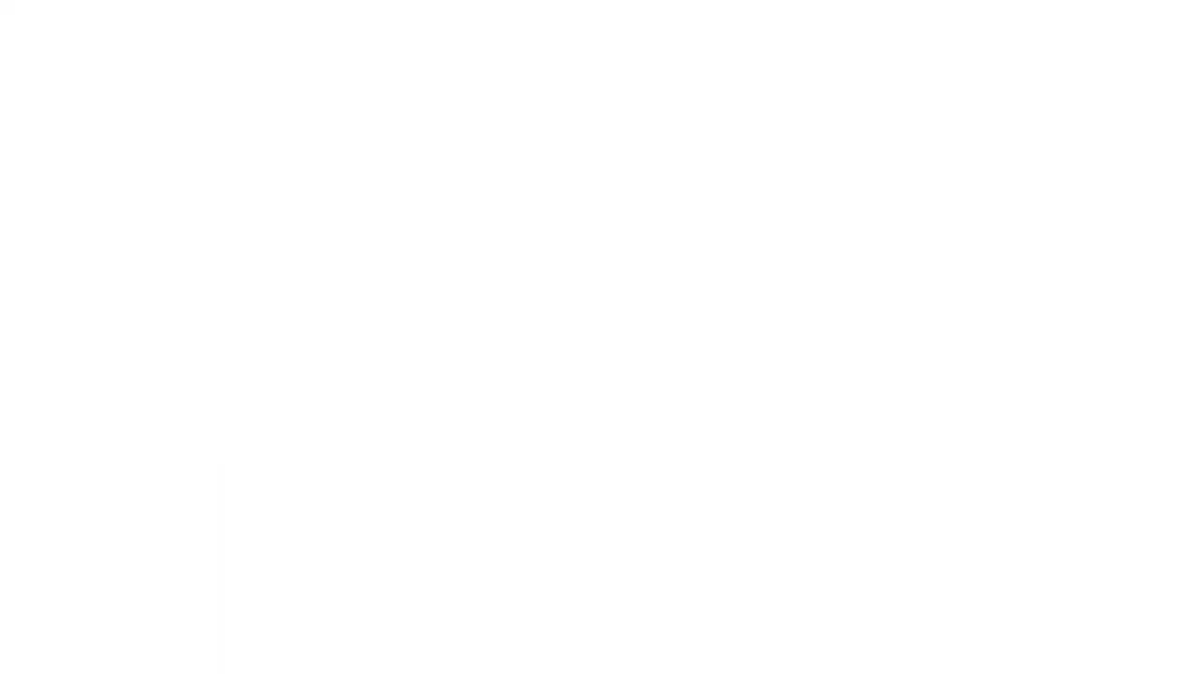